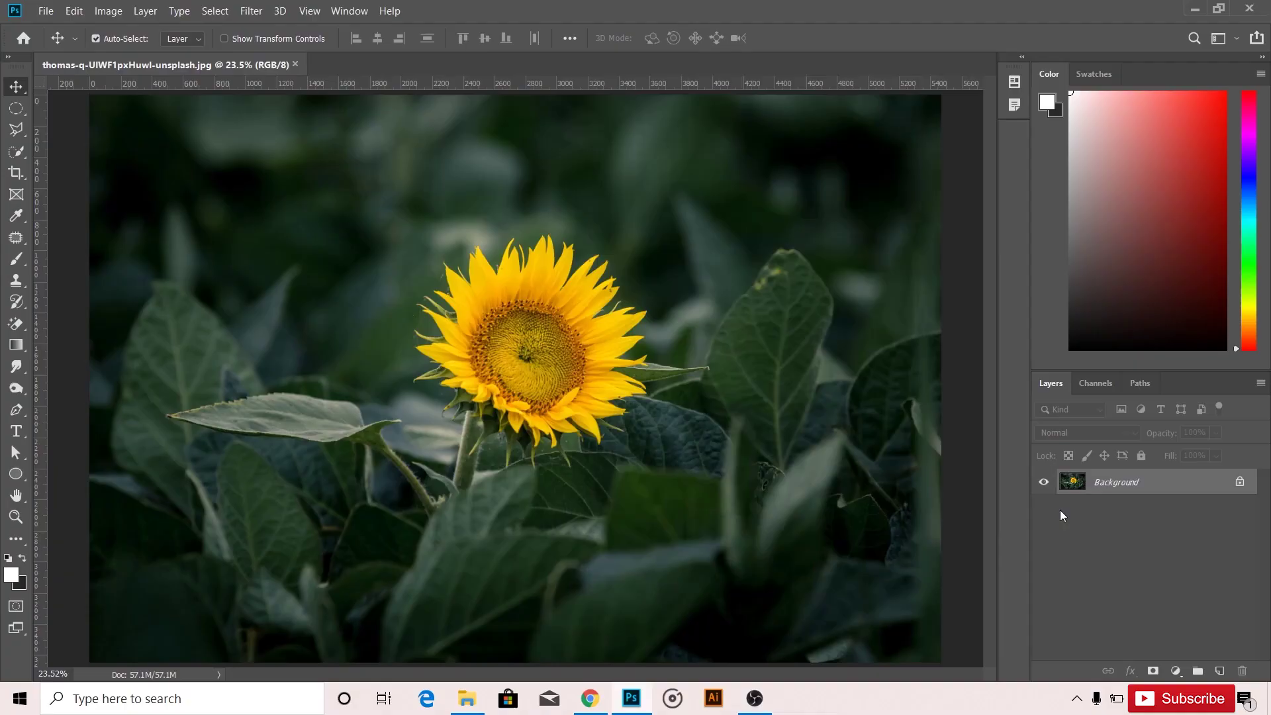
- Duplicate the sunflower and mask out its centre with a 100%-opacity black brush
key("ctrl+j")
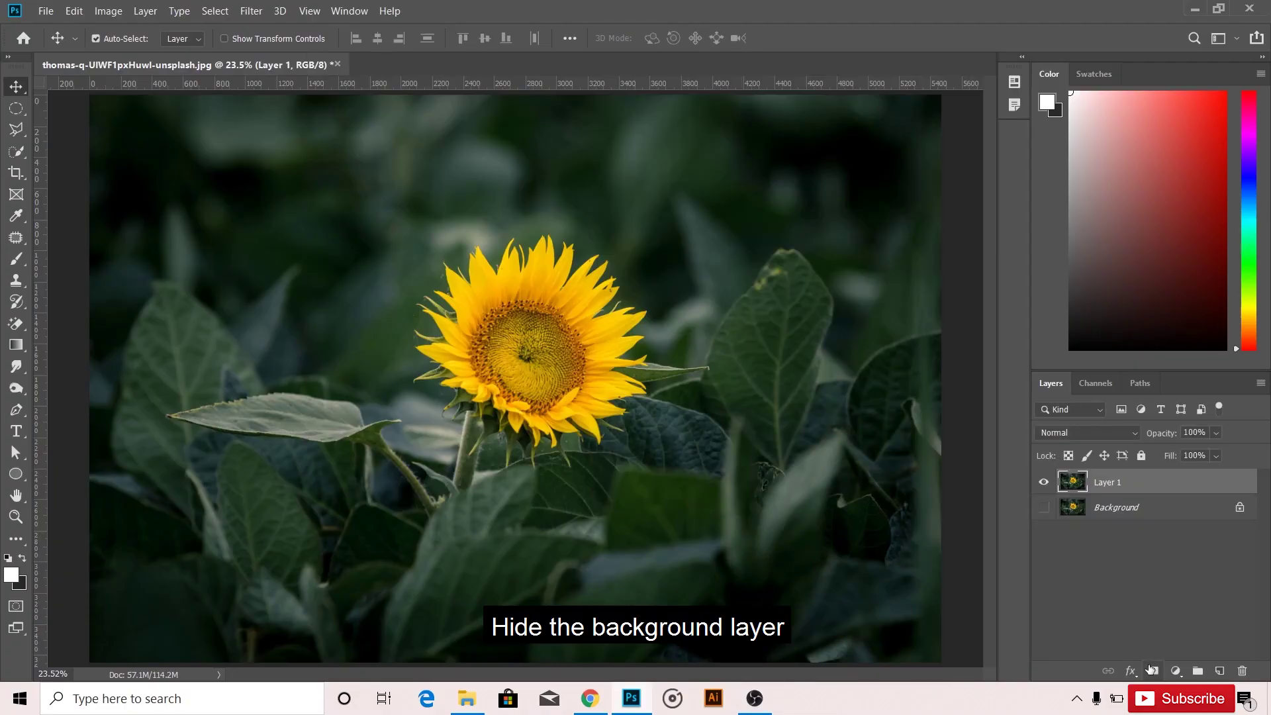
left_click(1152, 671)
key("b")
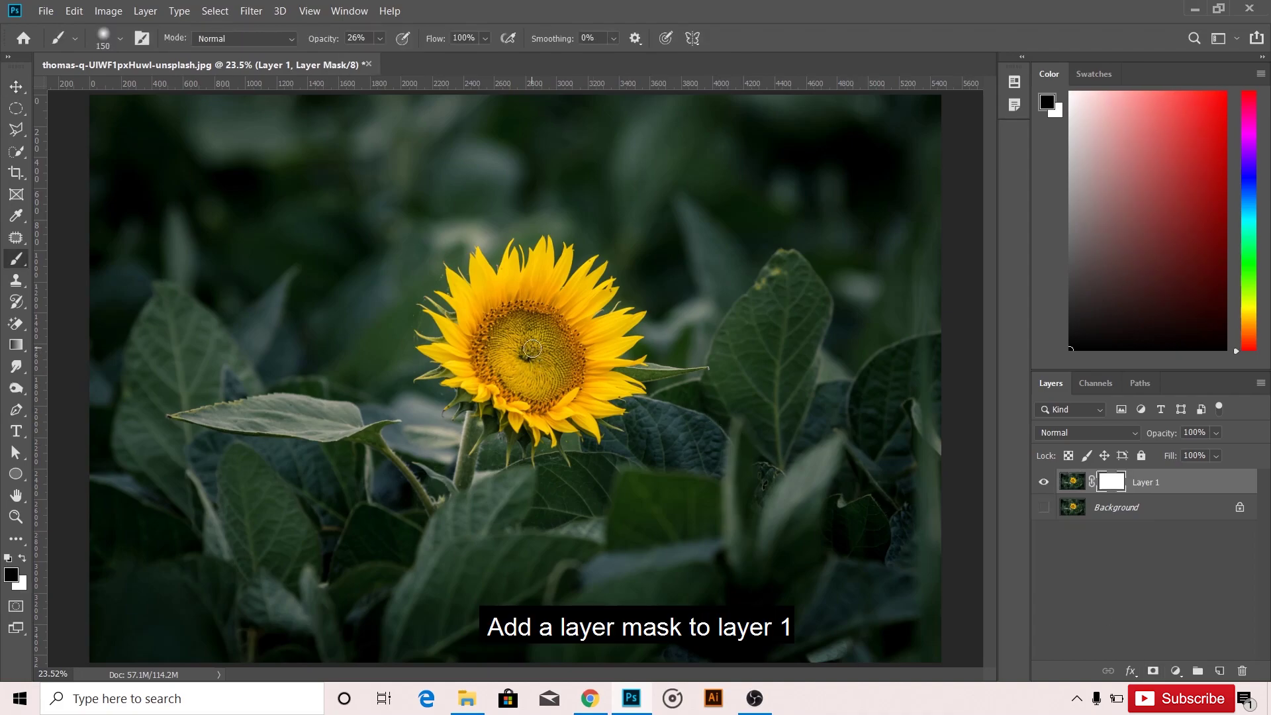
scroll(531, 349, "up", 5)
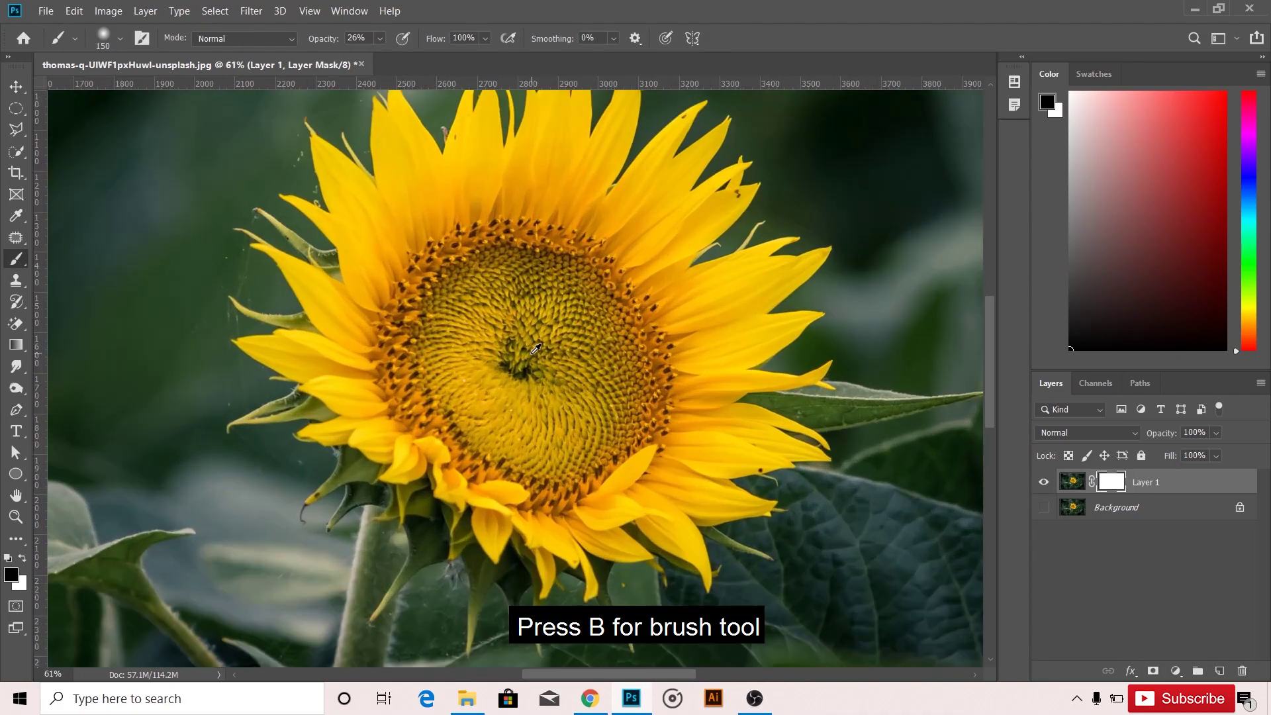
left_click_drag(530, 351, 546, 334)
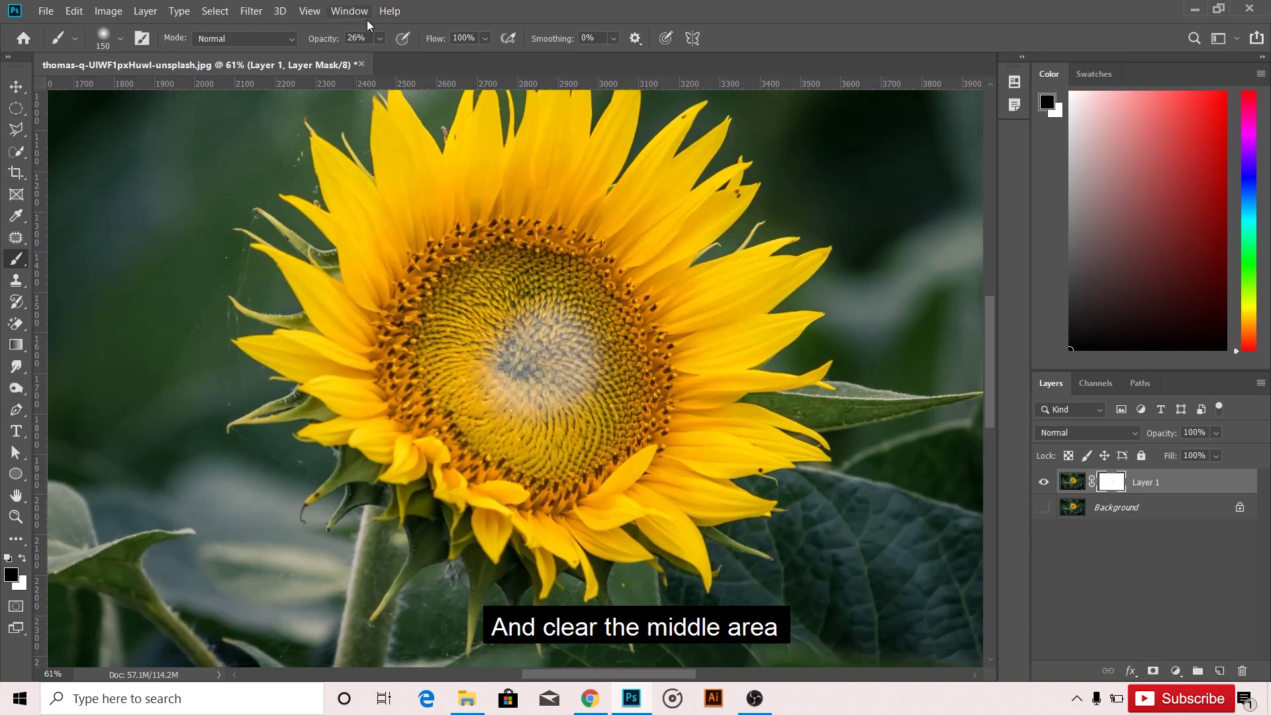
left_click(378, 38)
left_click_drag(386, 58, 445, 61)
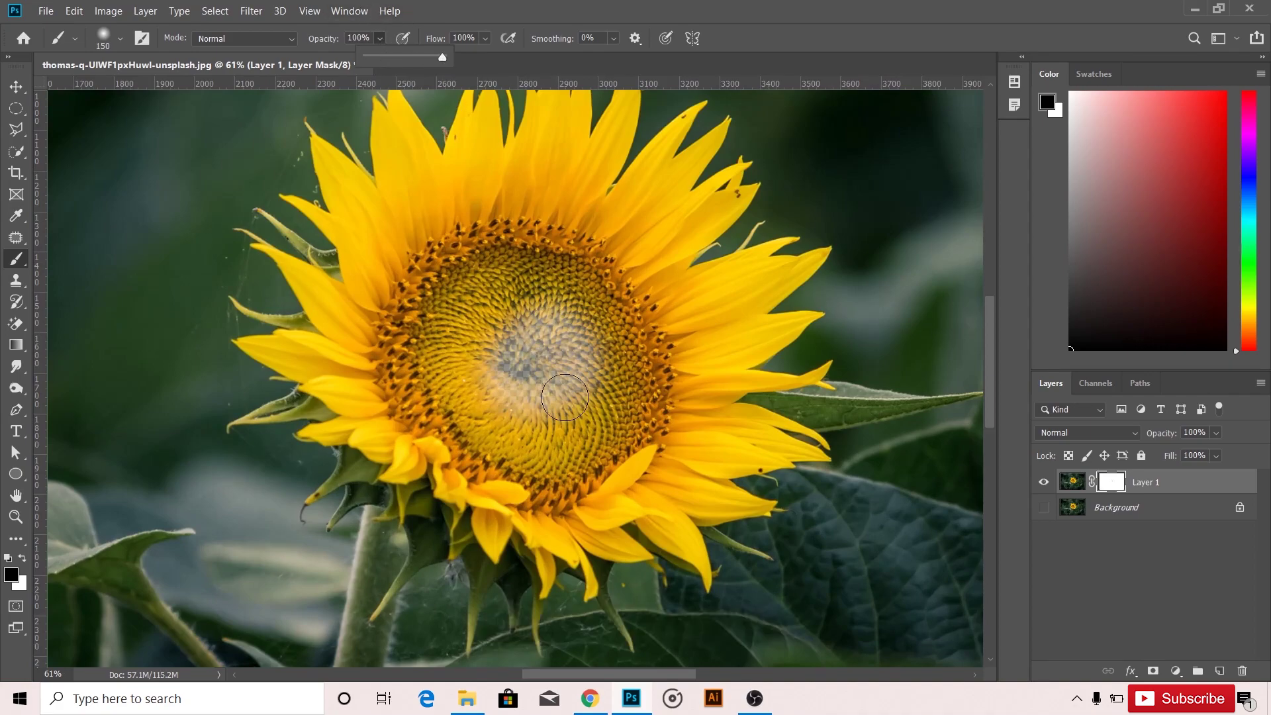
left_click(566, 391)
mouse_move(538, 372)
left_mouse_down()
mouse_move(545, 348)
mouse_move(491, 290)
mouse_move(454, 328)
mouse_move(451, 388)
mouse_move(485, 423)
mouse_move(568, 449)
mouse_move(608, 425)
mouse_move(629, 370)
mouse_move(555, 278)
mouse_move(468, 292)
mouse_move(449, 331)
mouse_move(496, 434)
mouse_move(566, 449)
mouse_move(602, 395)
mouse_move(516, 349)
mouse_move(517, 401)
mouse_move(559, 383)
mouse_move(487, 292)
mouse_move(526, 275)
mouse_move(593, 380)
left_mouse_up()
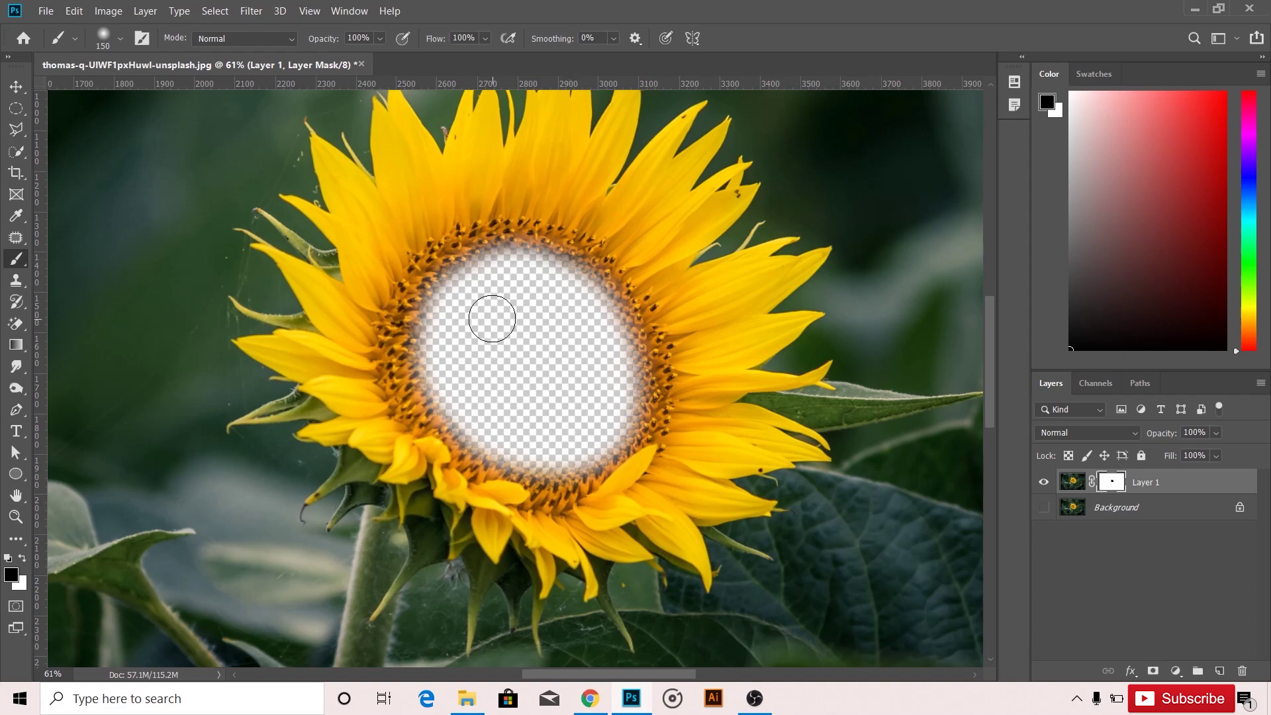
- Add a new layer beneath the masked sunflower layer and fill it with black
left_click(1219, 672, "ctrl")
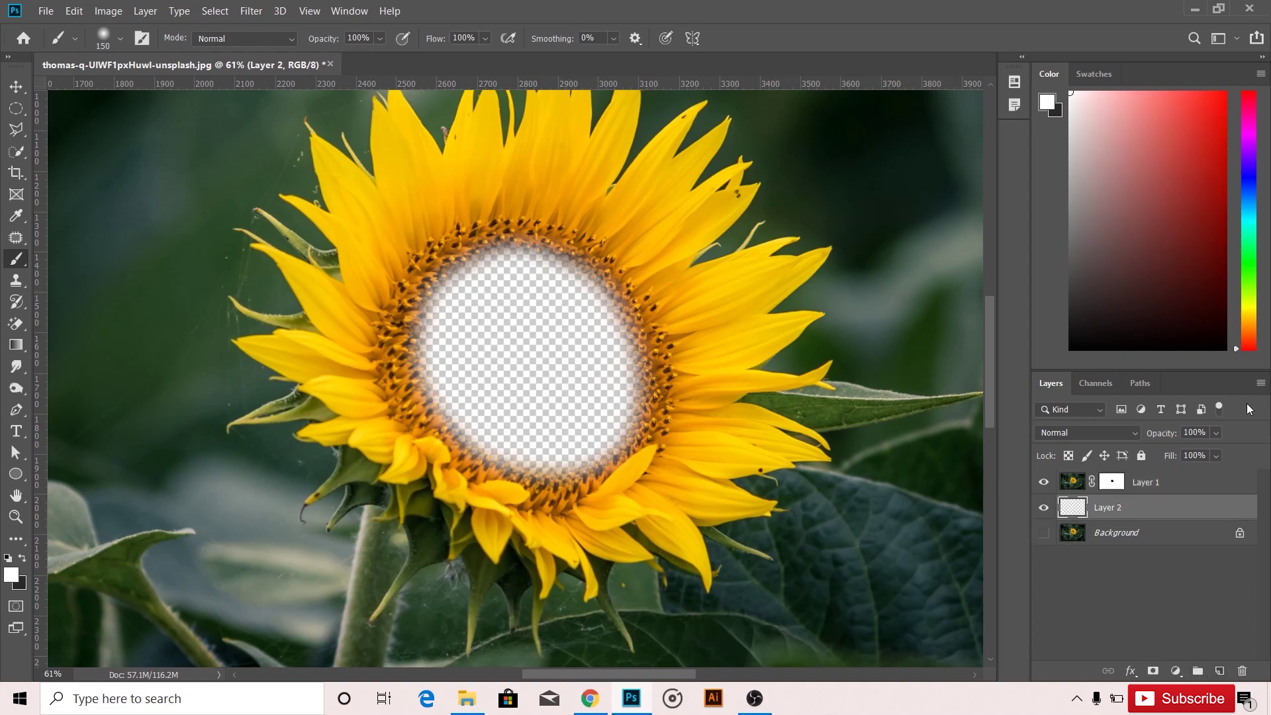
key("d")
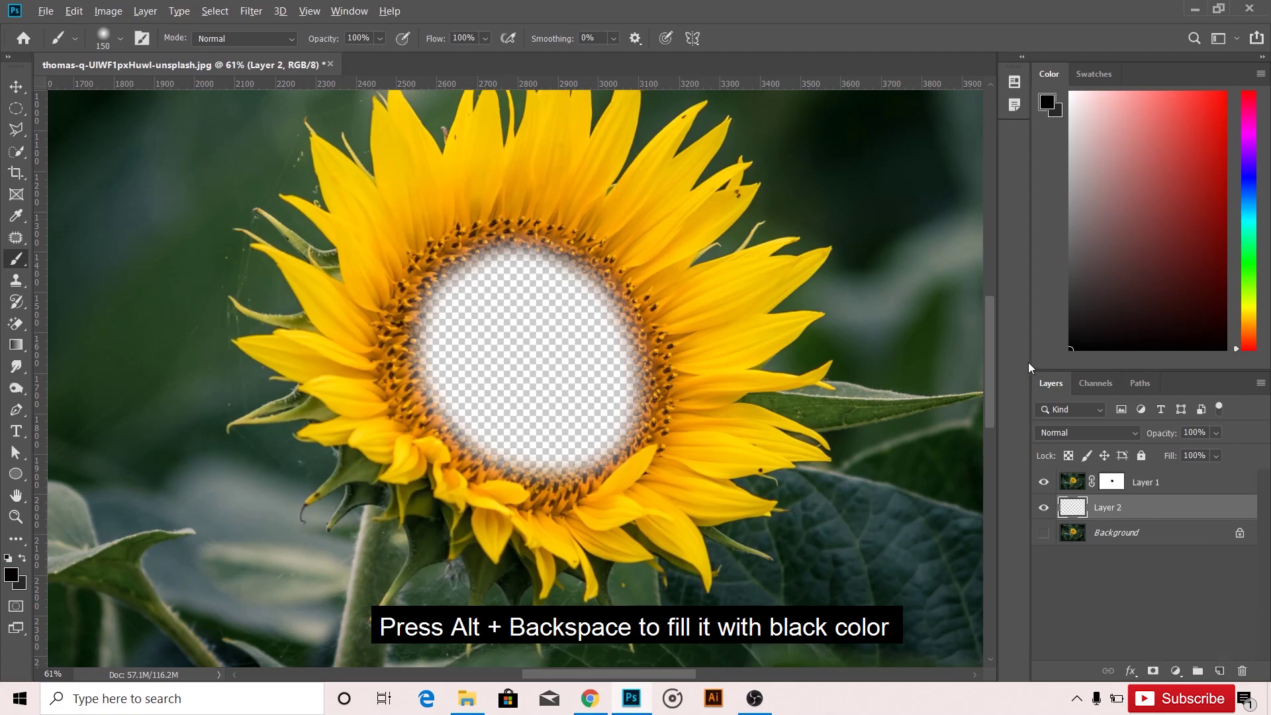
key("alt+BackSpace")
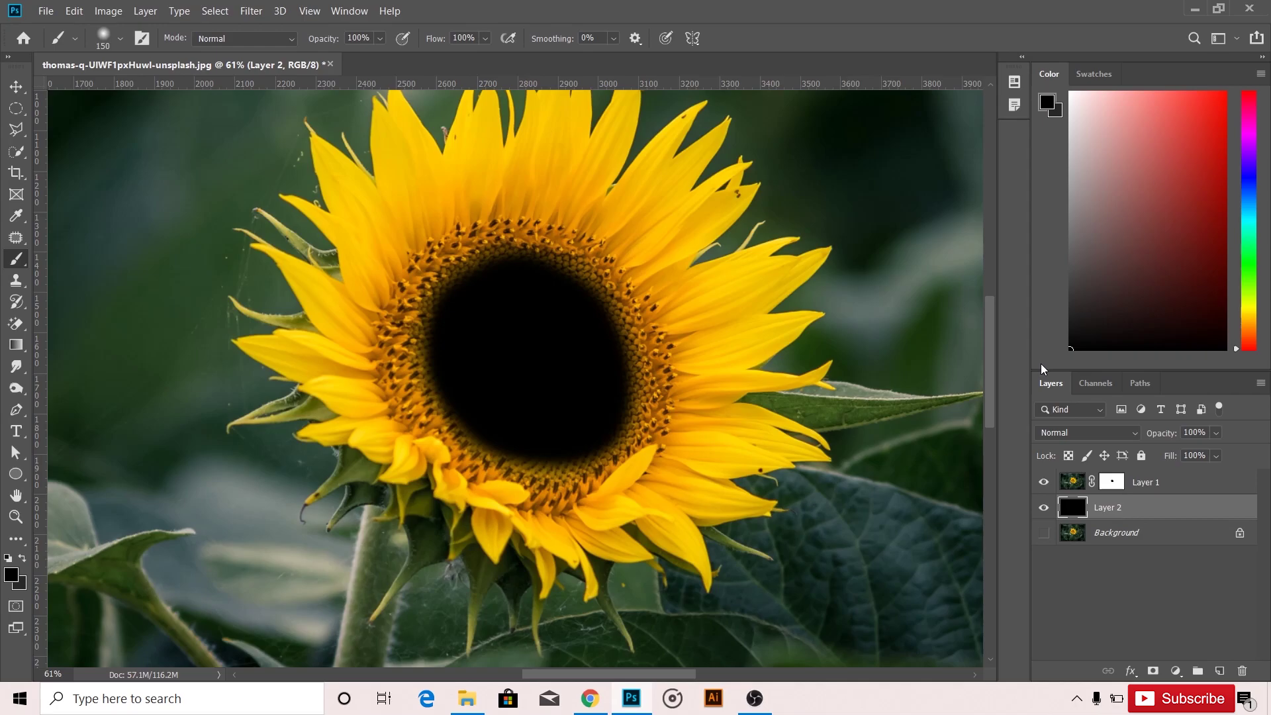
key("v")
- Open the astronaut photo as a second document
left_click(45, 14)
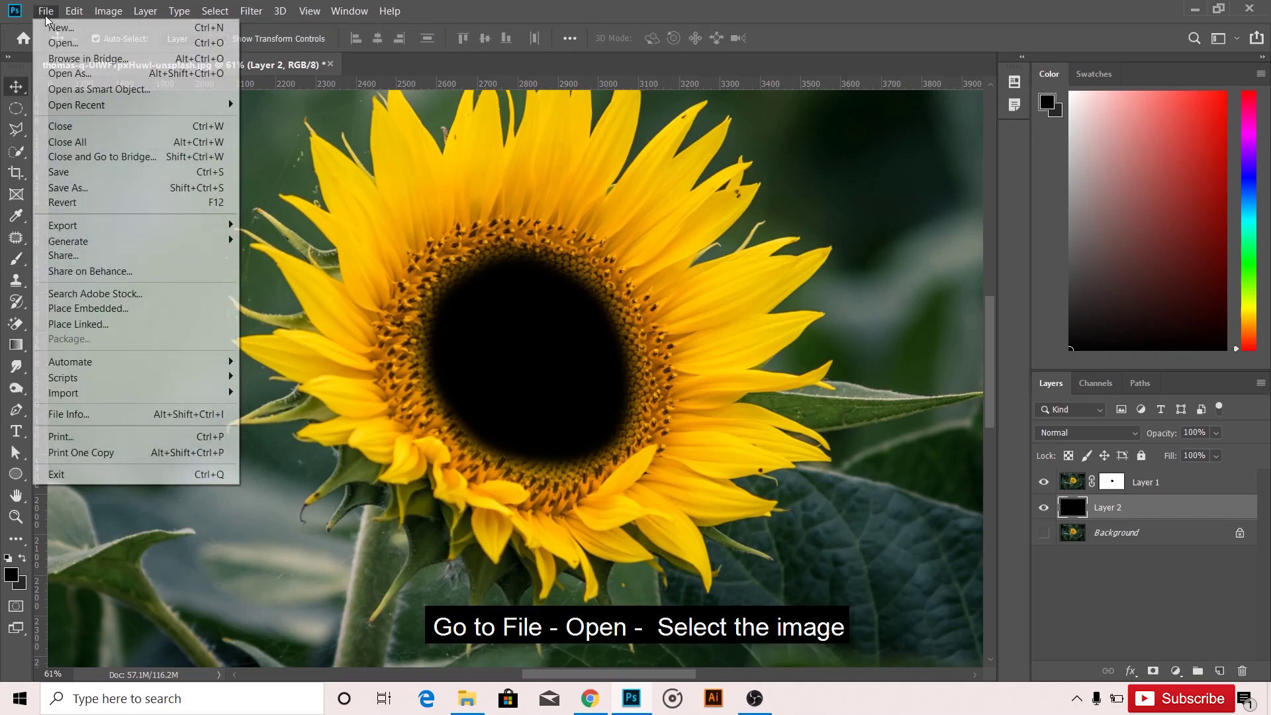
left_click(62, 43)
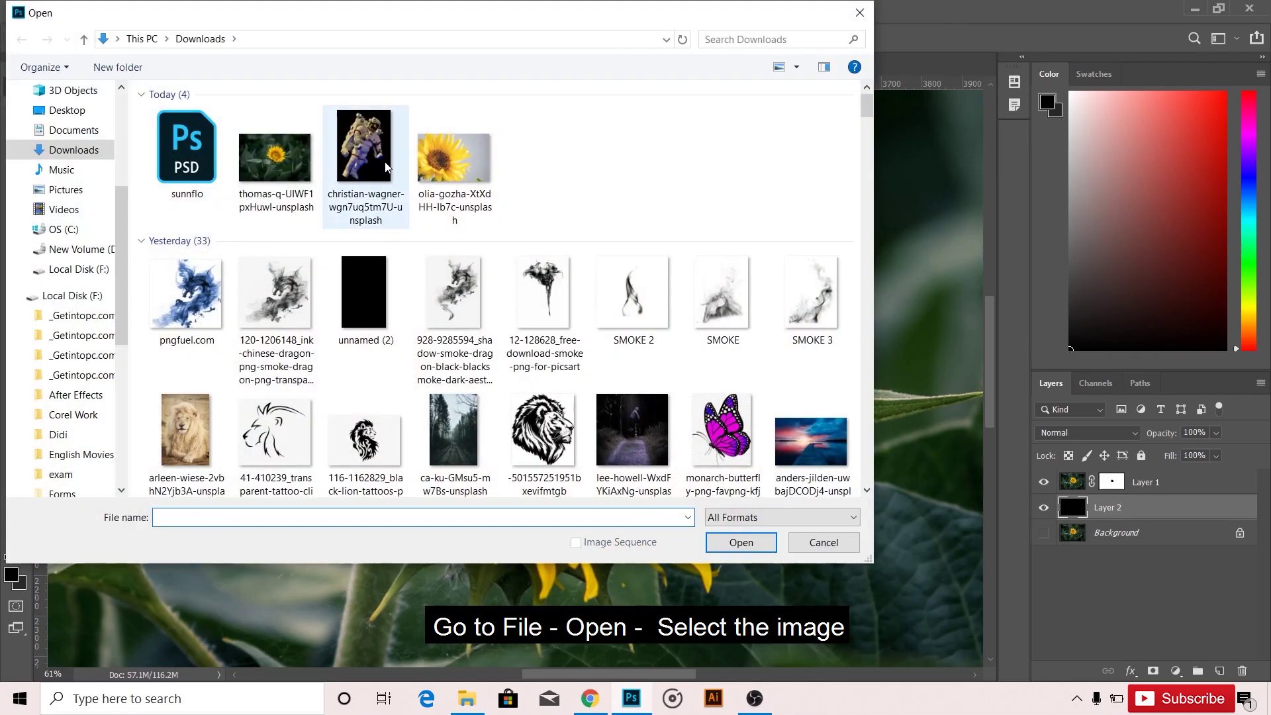
double_click(387, 167)
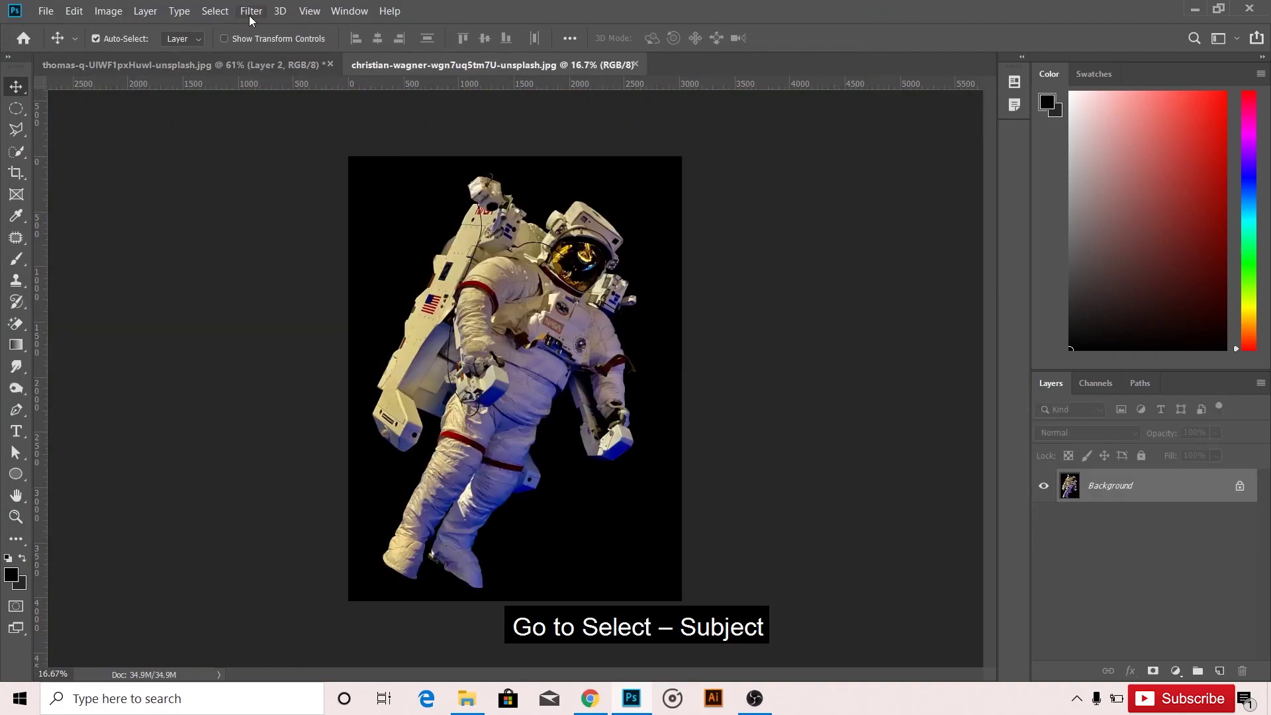
- Select the astronaut with Select Subject, then subtract a stray speck using Quick Selection
left_click(227, 12)
left_click(257, 182)
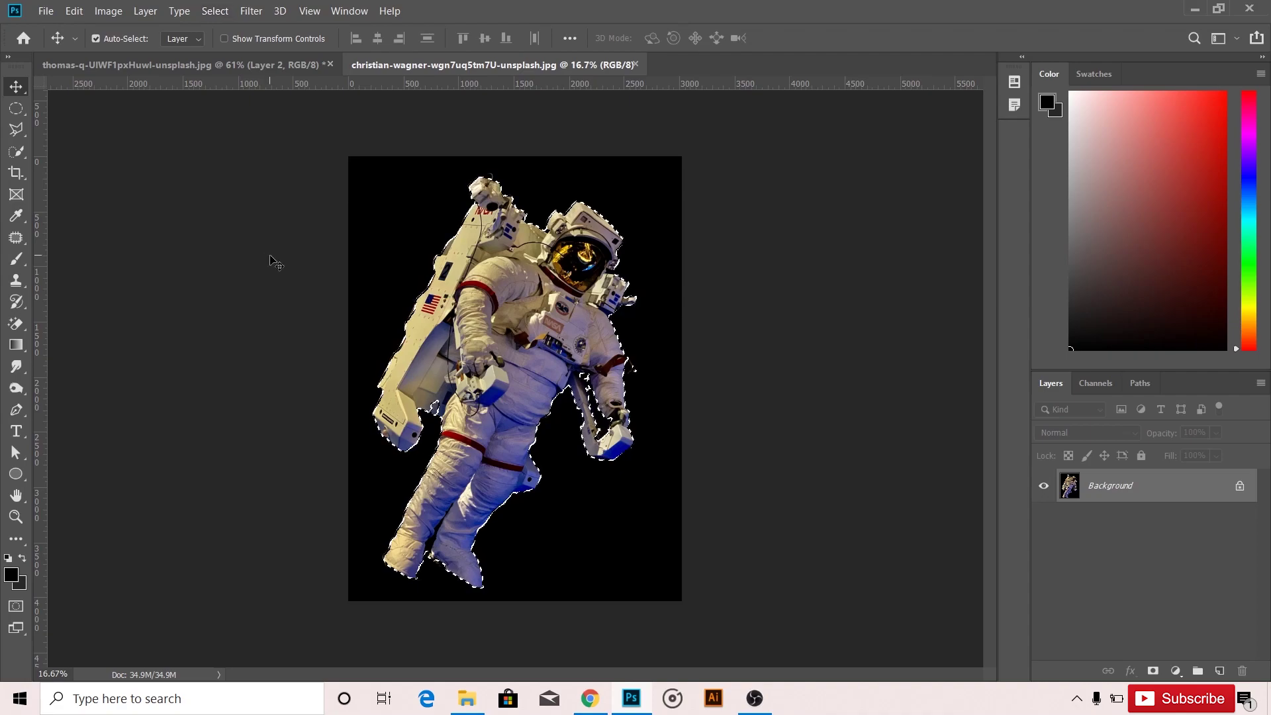
left_click(14, 153)
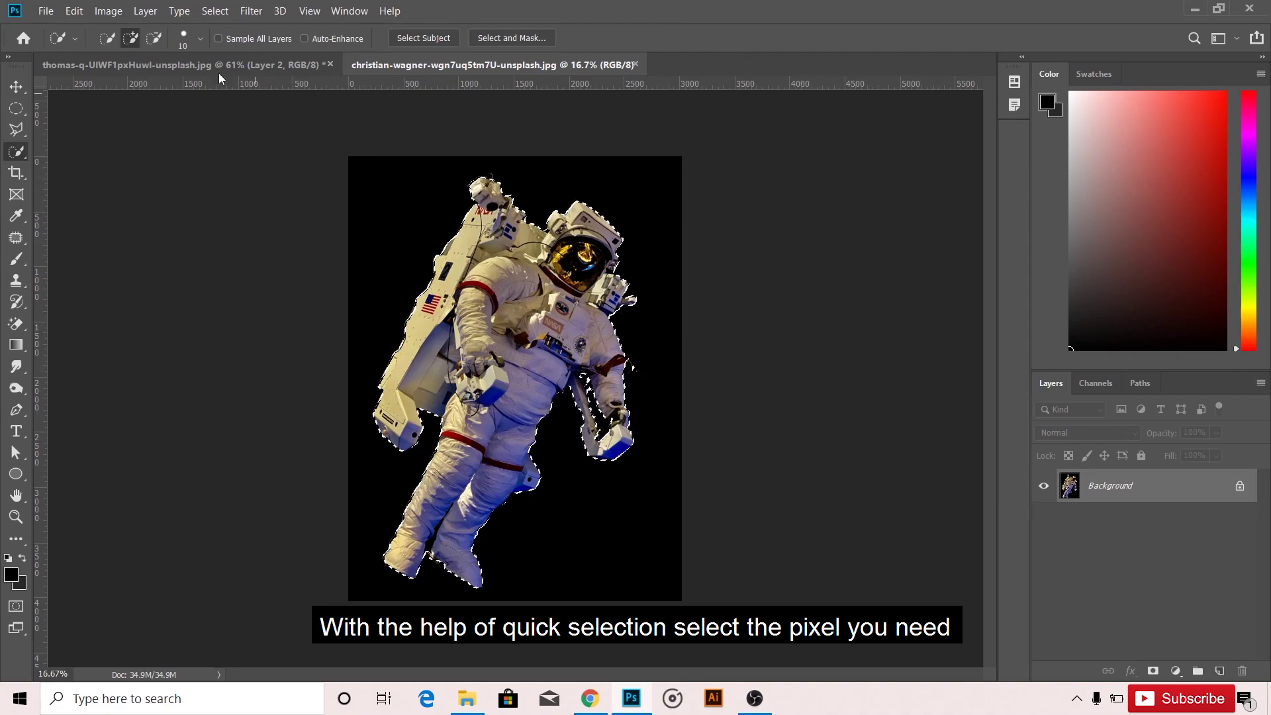
key("alt")
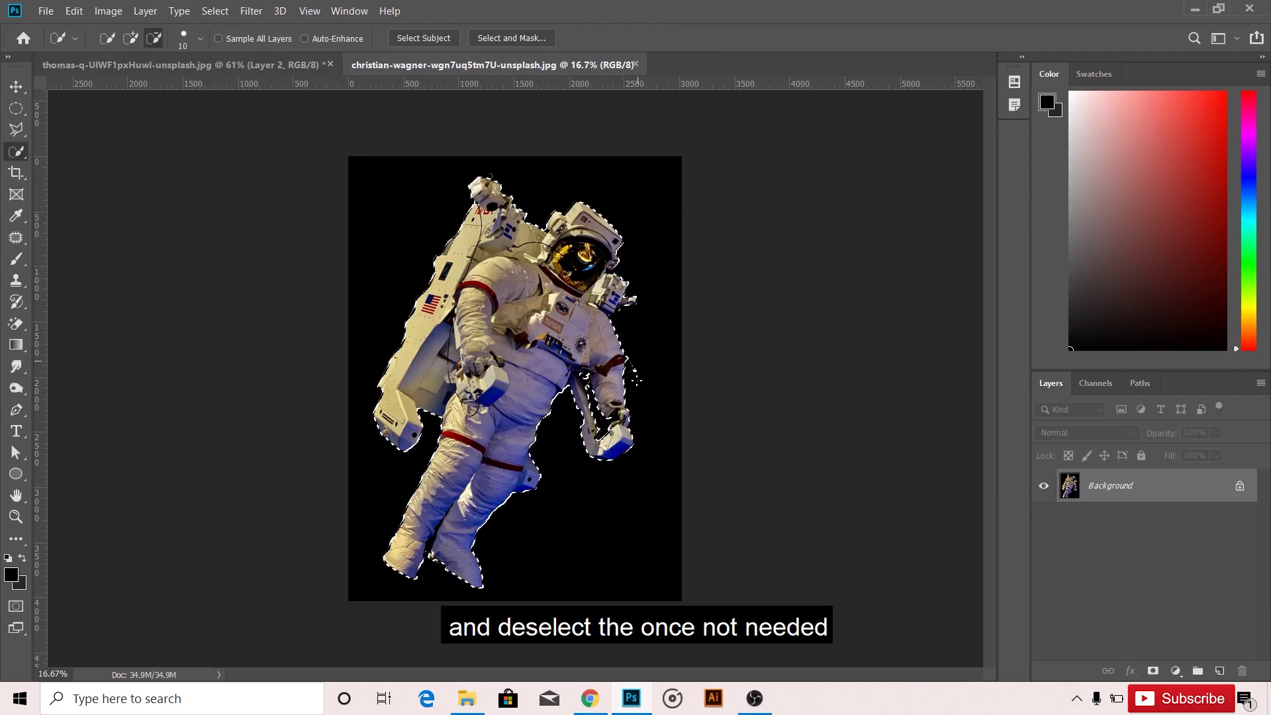
left_click(634, 378)
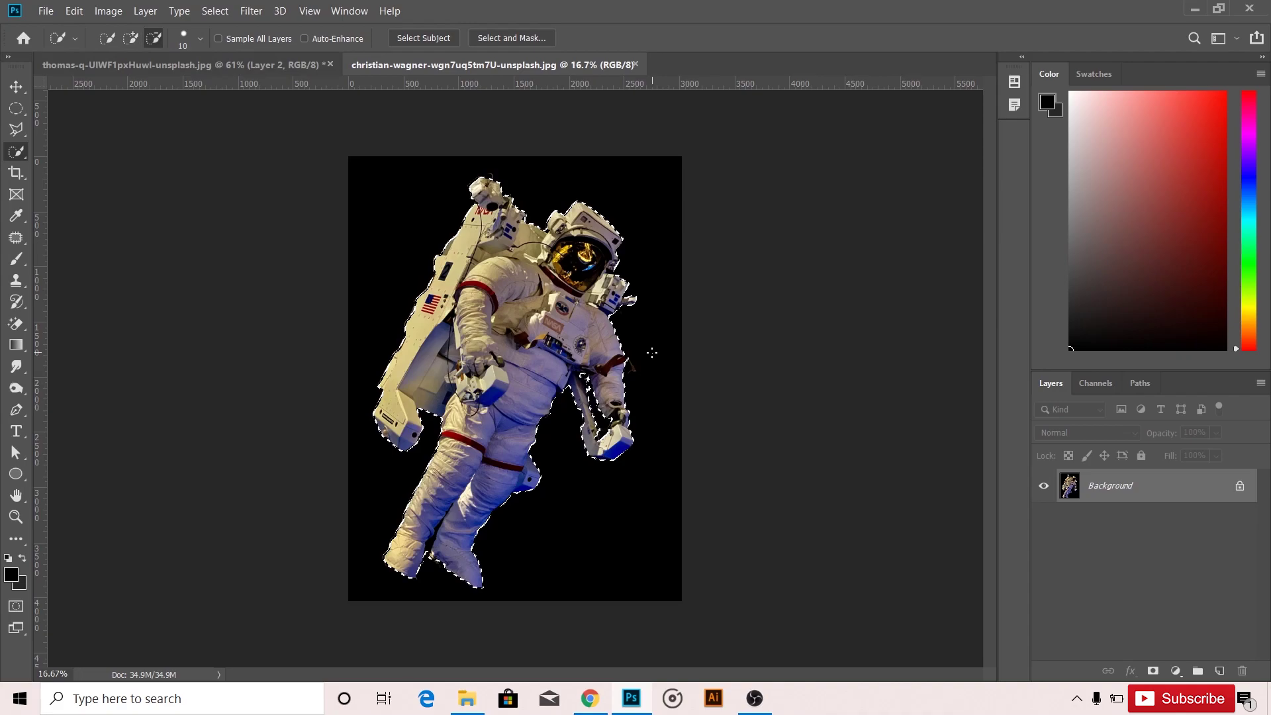
key("v")
- Drag the astronaut into the sunflower document as Layer 3, above the flower layer
mouse_move(585, 354)
left_mouse_down()
mouse_move(311, 96)
mouse_move(325, 100)
left_mouse_up()
left_click_drag(660, 356, 662, 351)
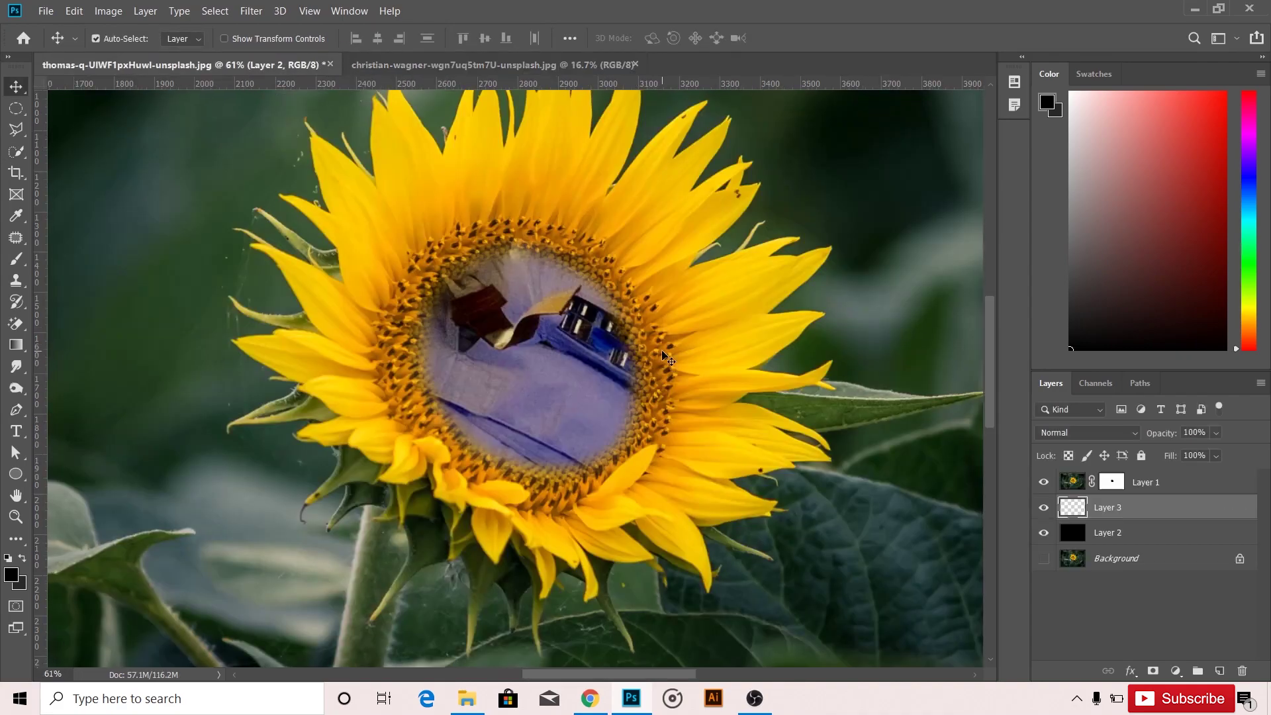
left_click_drag(1156, 481, 1151, 521)
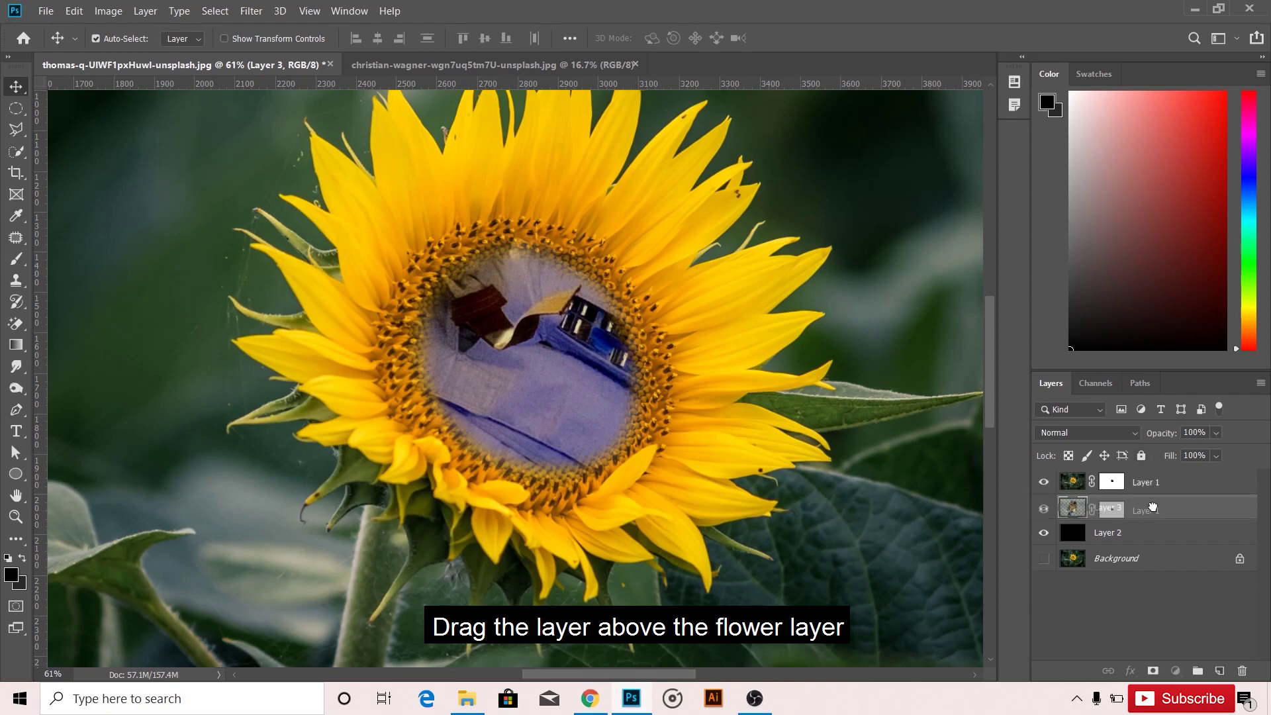
scroll(715, 487, "down", 2)
scroll(705, 467, "down", 2)
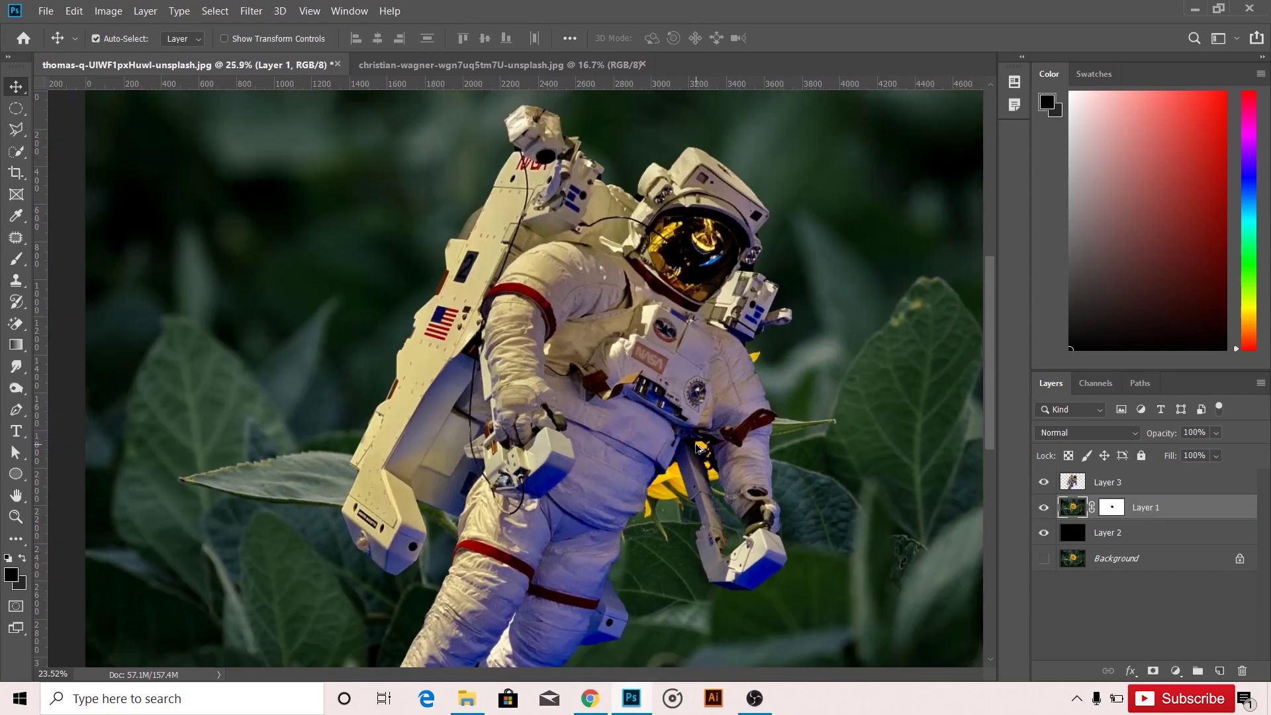
scroll(694, 445, "down", 2)
key("ctrl+t")
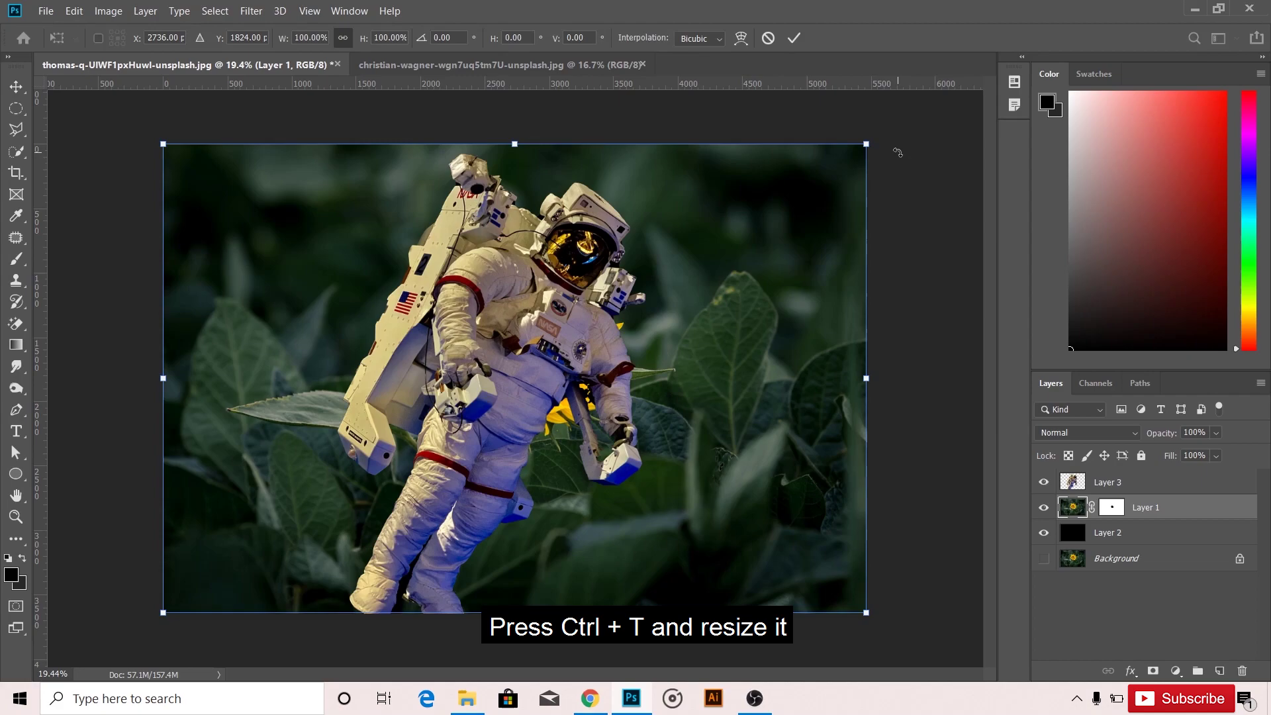
key("Return")
- Shrink the astronaut to about 13%, flip it horizontally, and move it onto the petals
left_click(1093, 482)
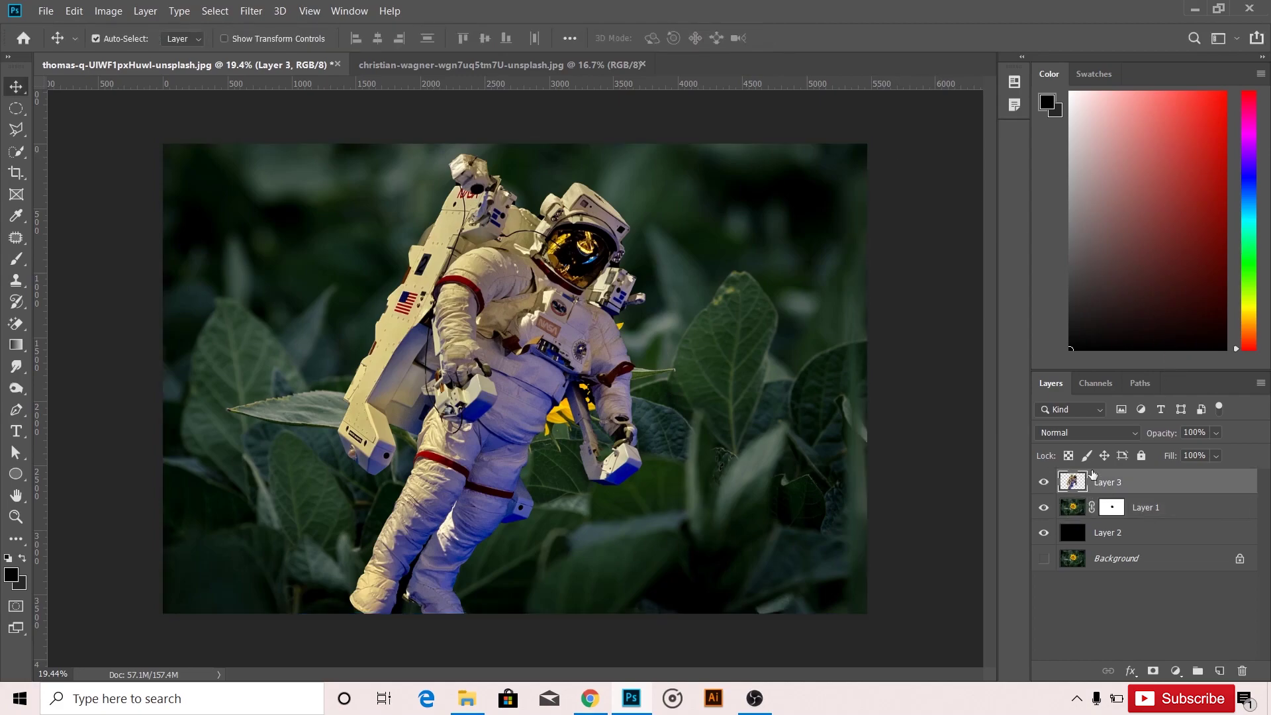
key("ctrl+t")
left_click_drag(646, 154, 425, 496)
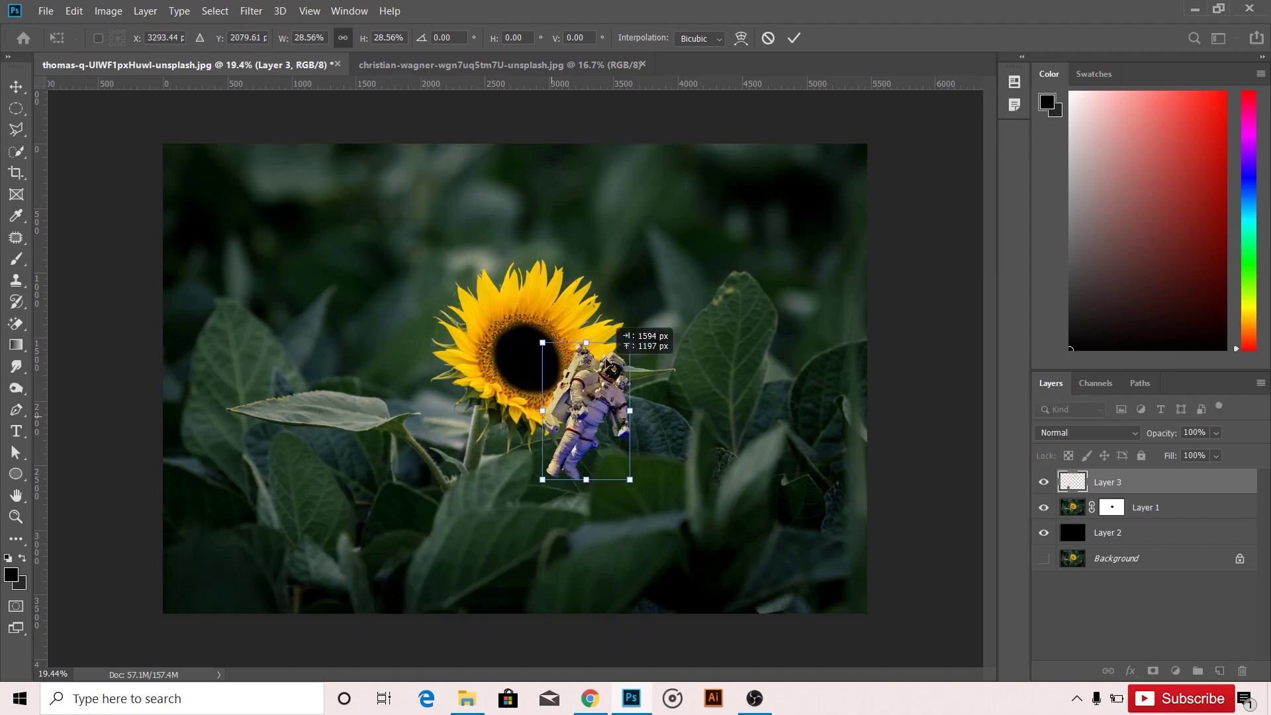
left_click_drag(393, 544, 626, 301)
left_click_drag(668, 256, 611, 330)
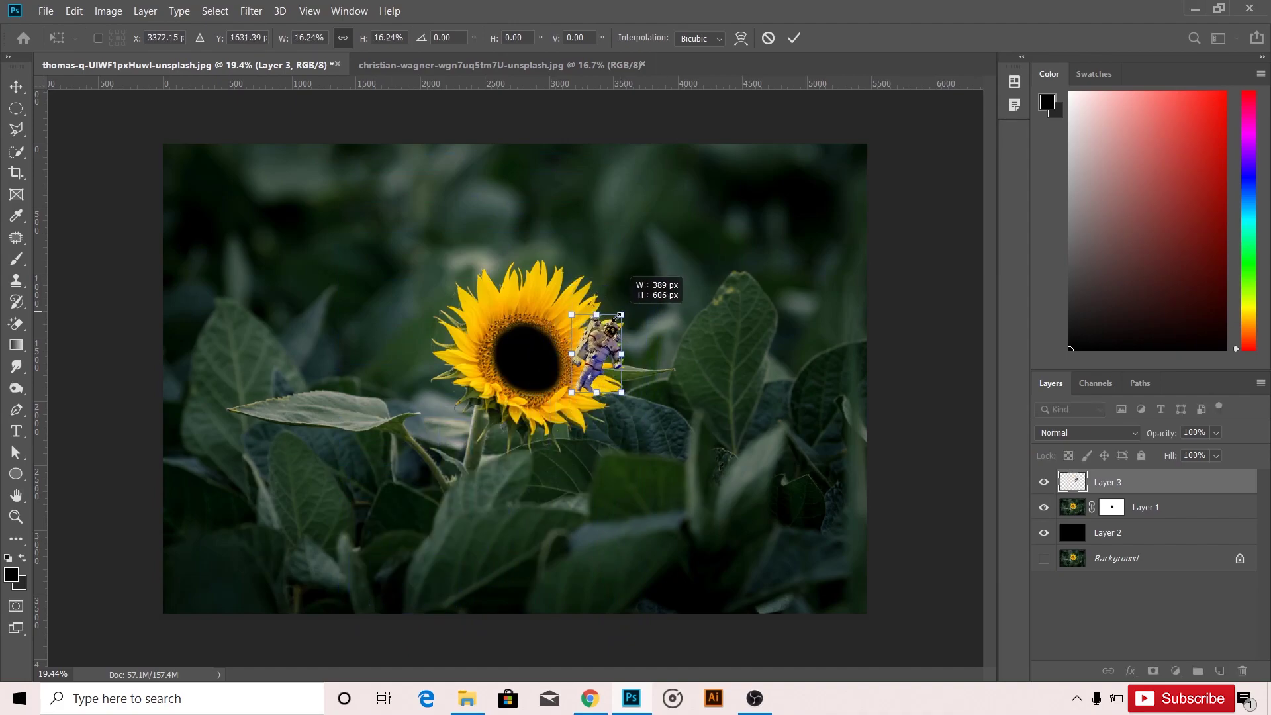
right_click(600, 364)
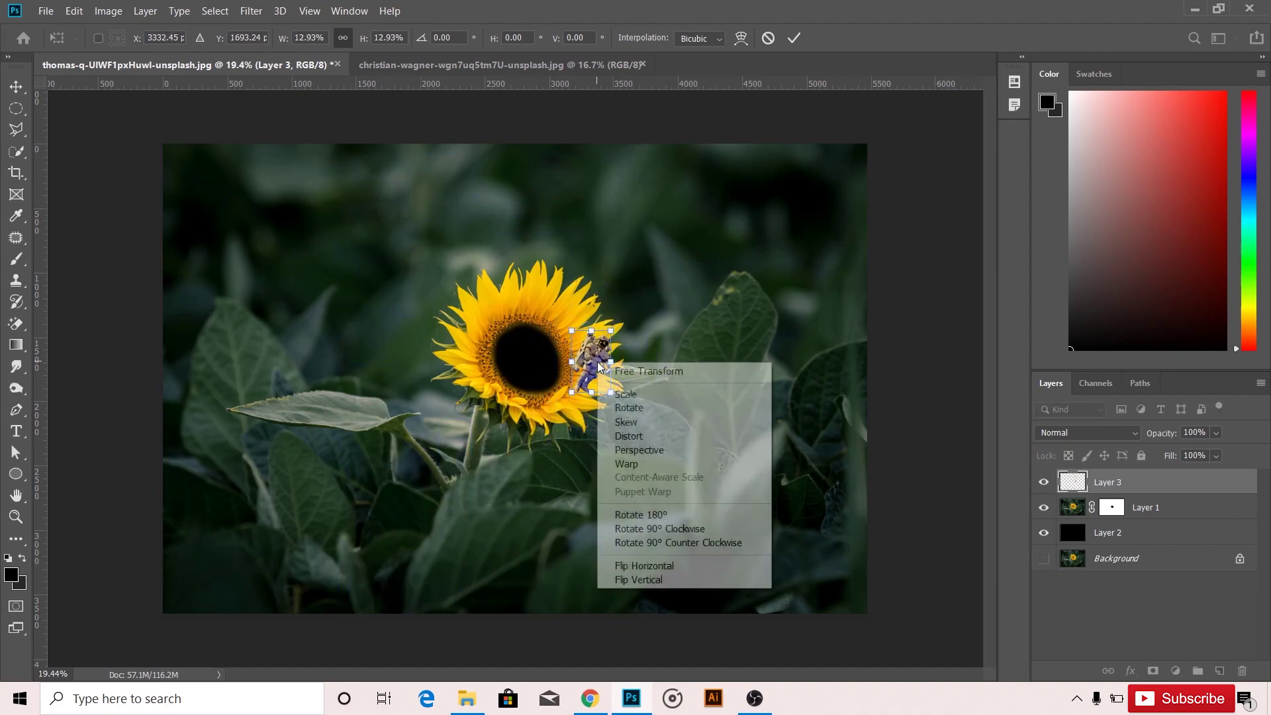
left_click(641, 565)
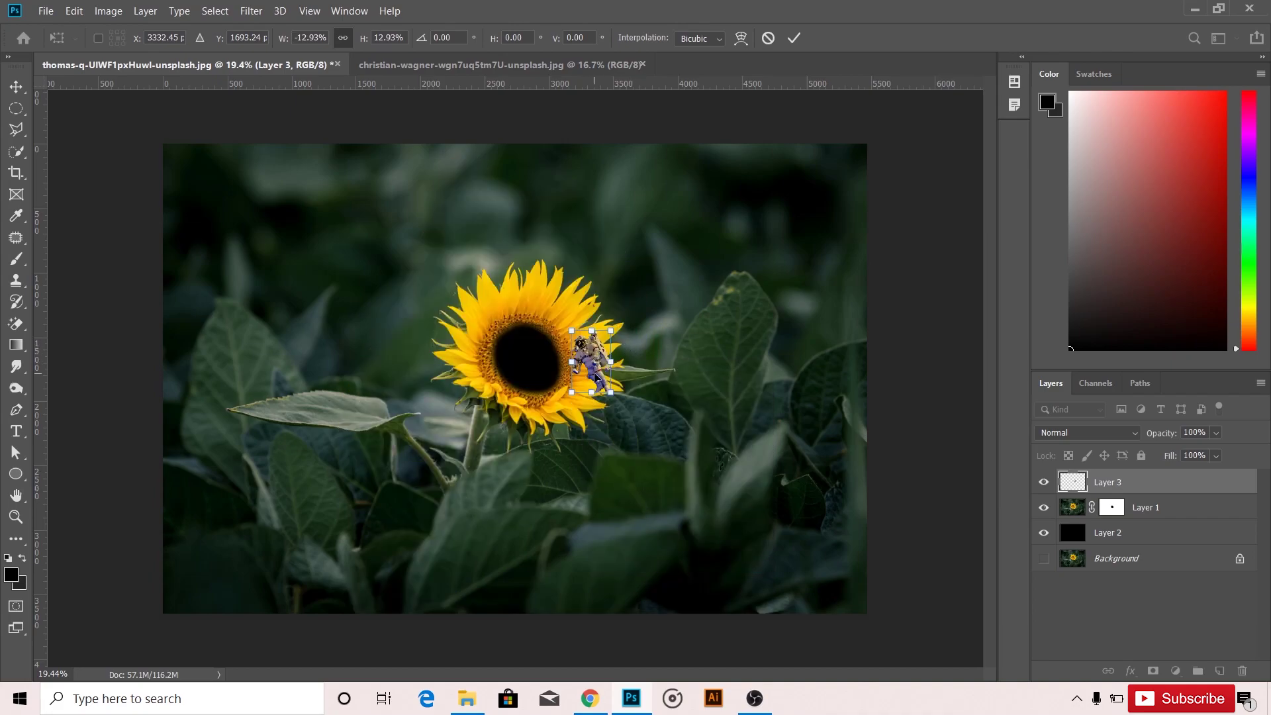
left_click_drag(592, 358, 592, 322)
key("Return")
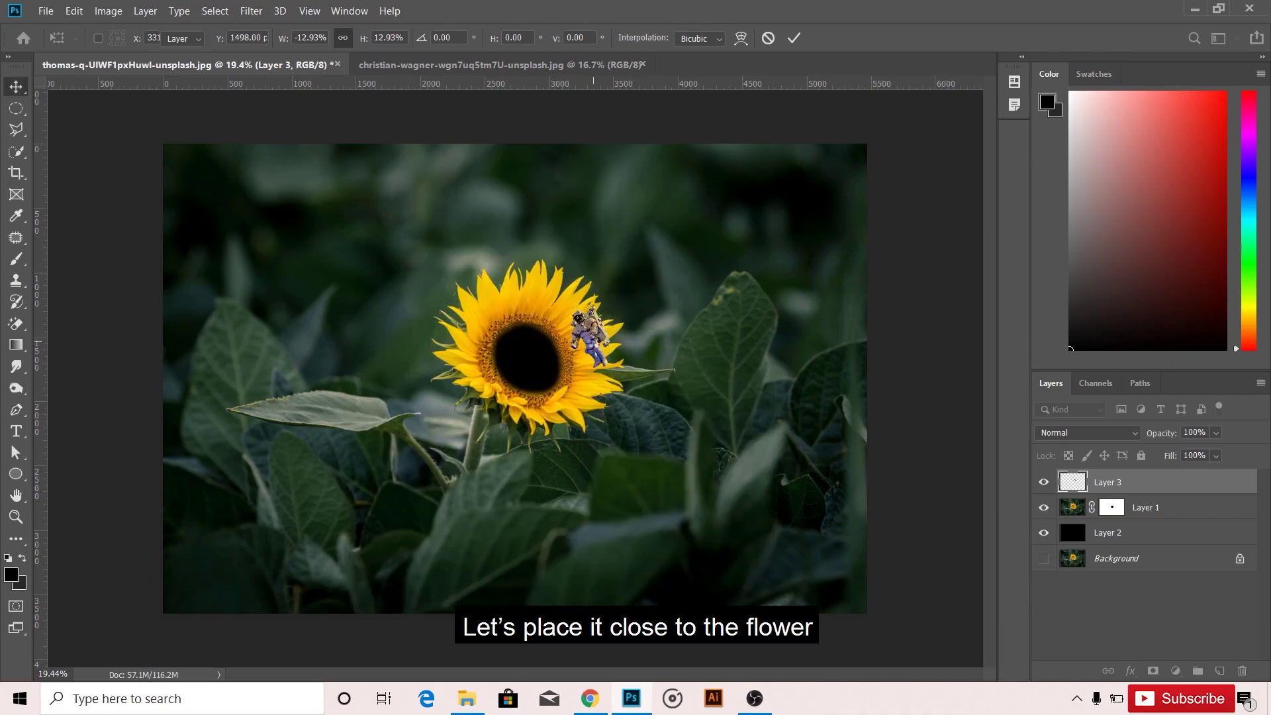
key("Return")
key("ctrl+plus")
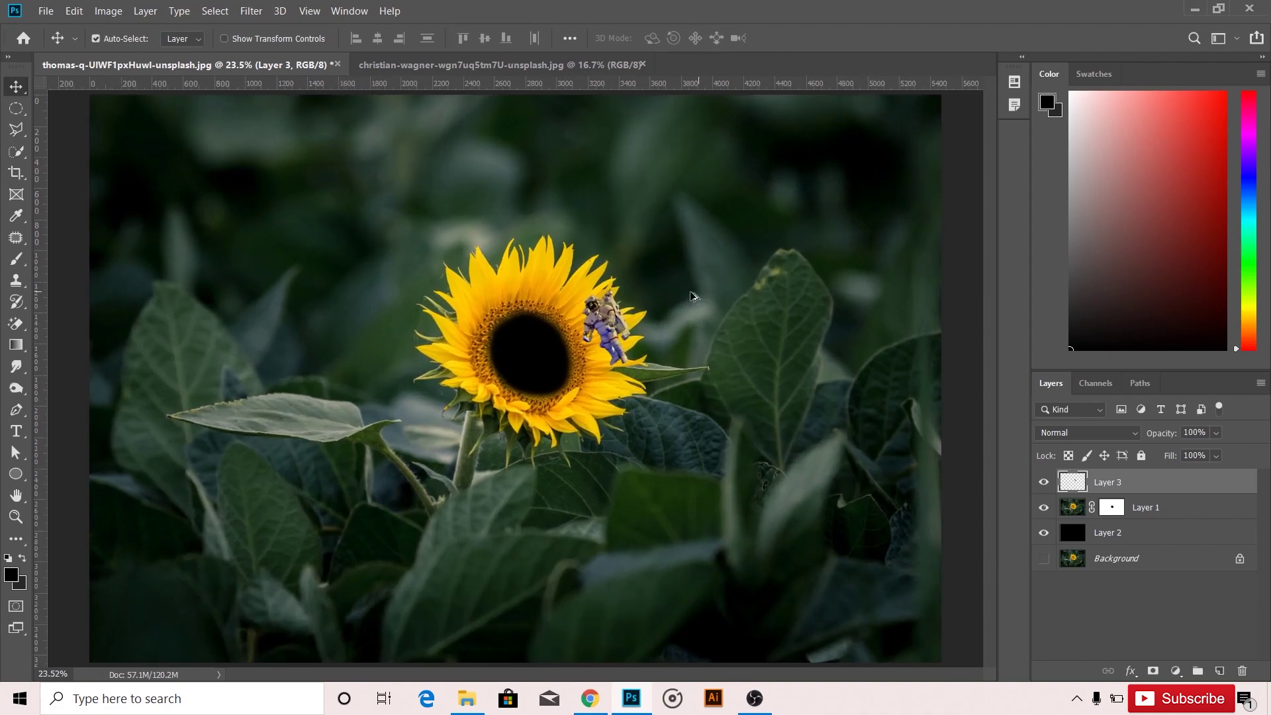
scroll(664, 306, "up", 2)
scroll(664, 304, "up", 2)
- Fine-tune the astronaut's size and position on the right-hand petals
left_click_drag(570, 342, 607, 332)
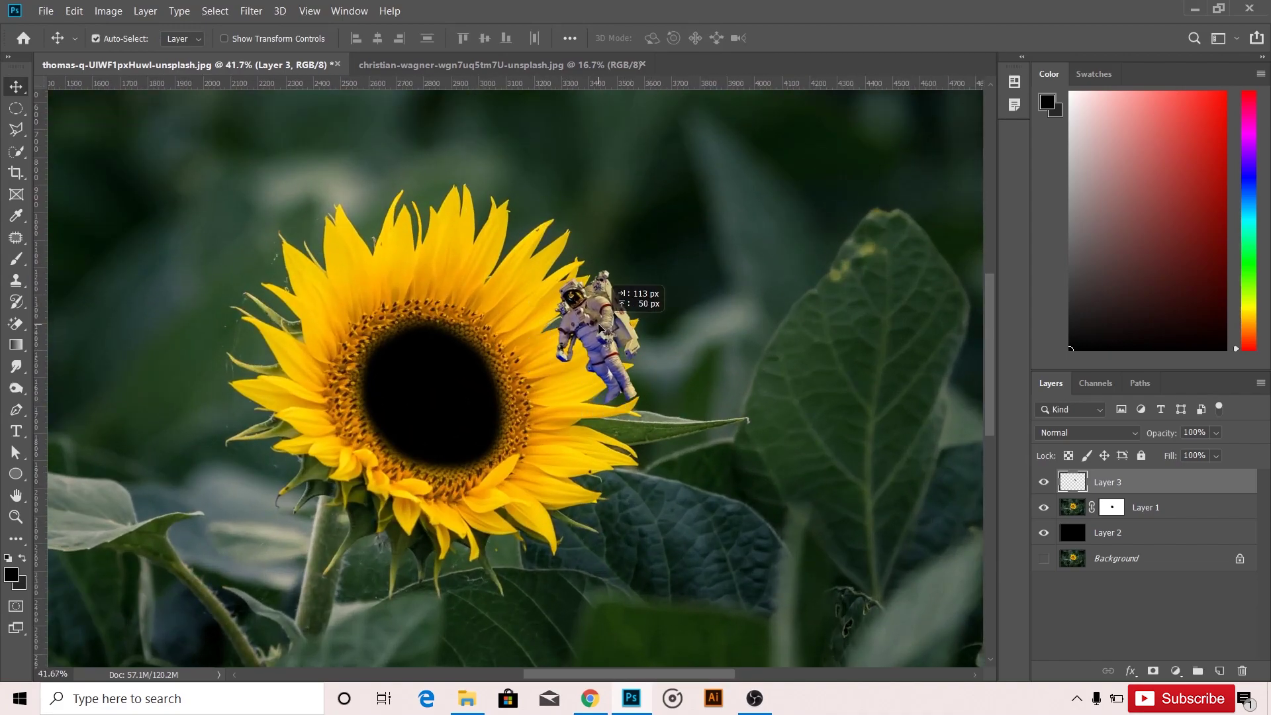
scroll(444, 373, "up", 1)
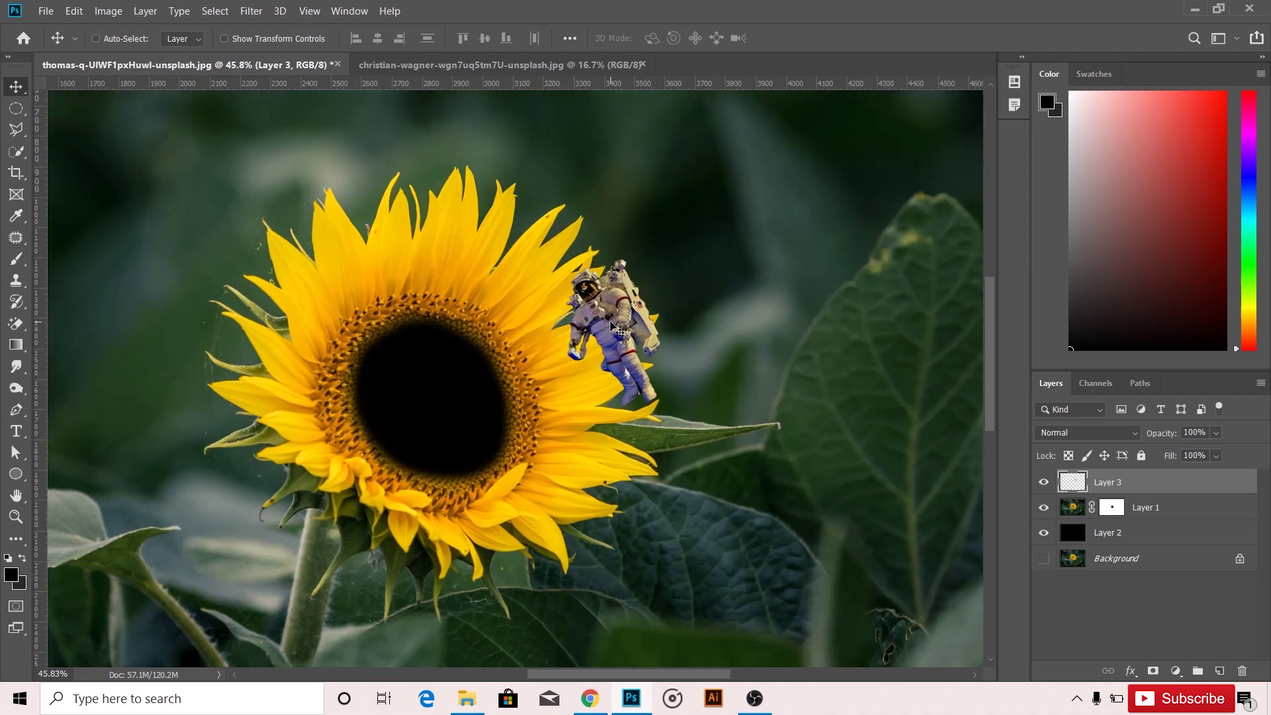
key("ctrl+t")
left_click_drag(658, 256, 610, 347)
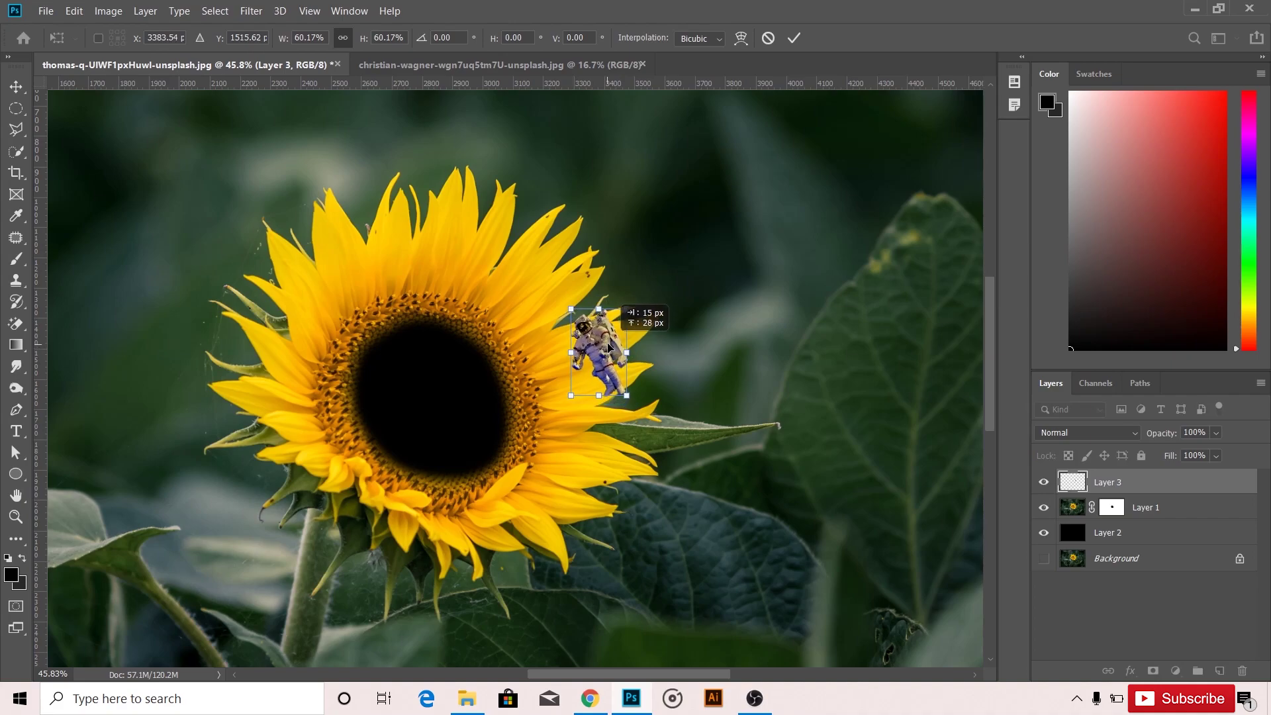
key("Return")
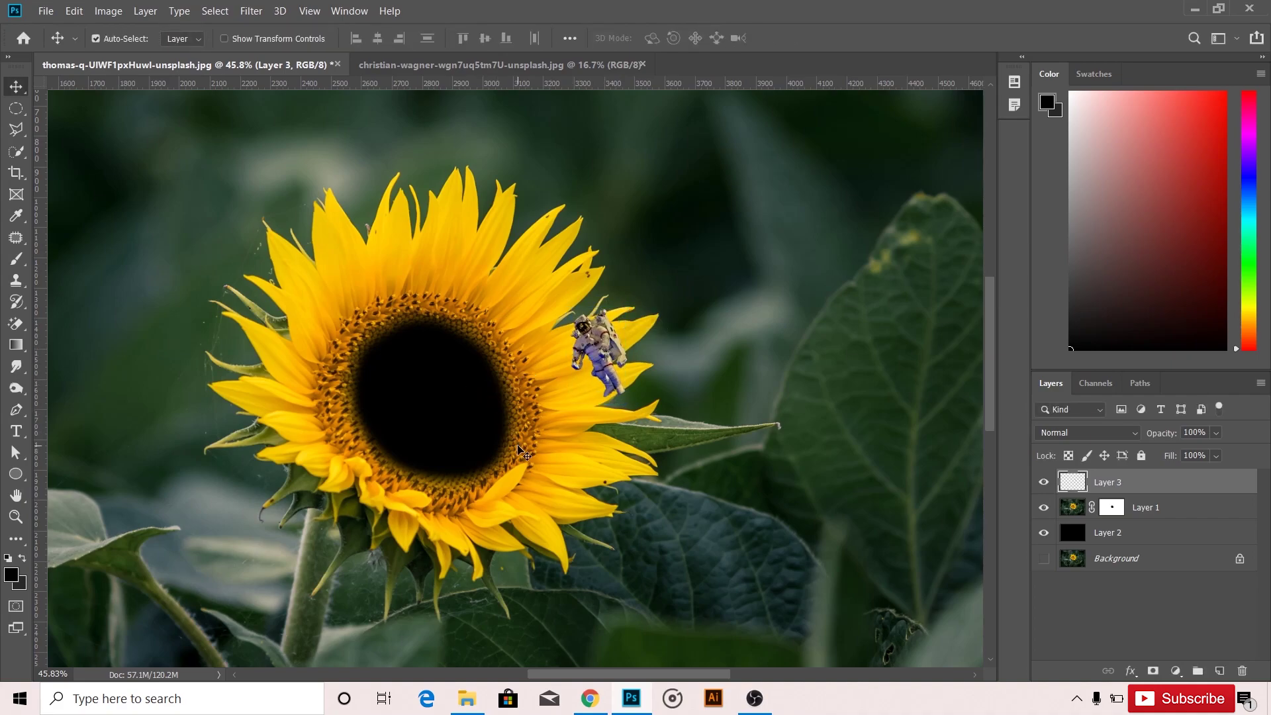
left_click_drag(618, 353, 610, 352)
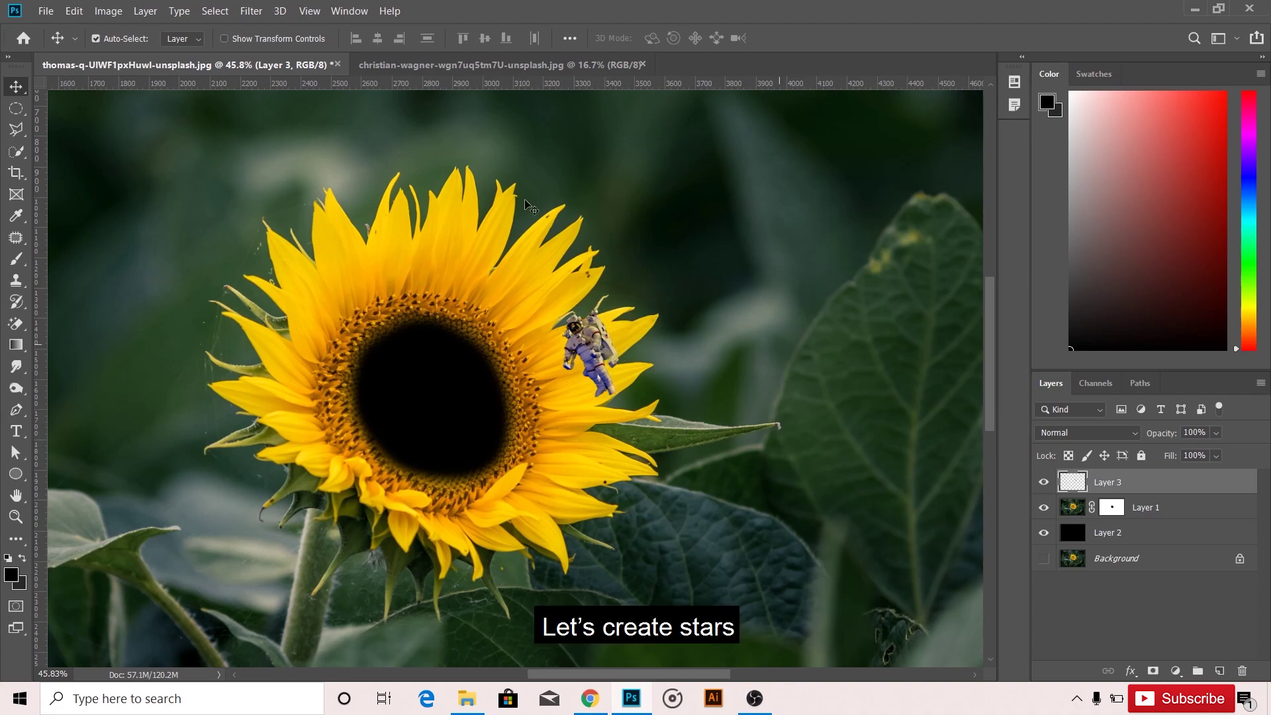
- Create a new landscape document and fill it with black
left_click(50, 11)
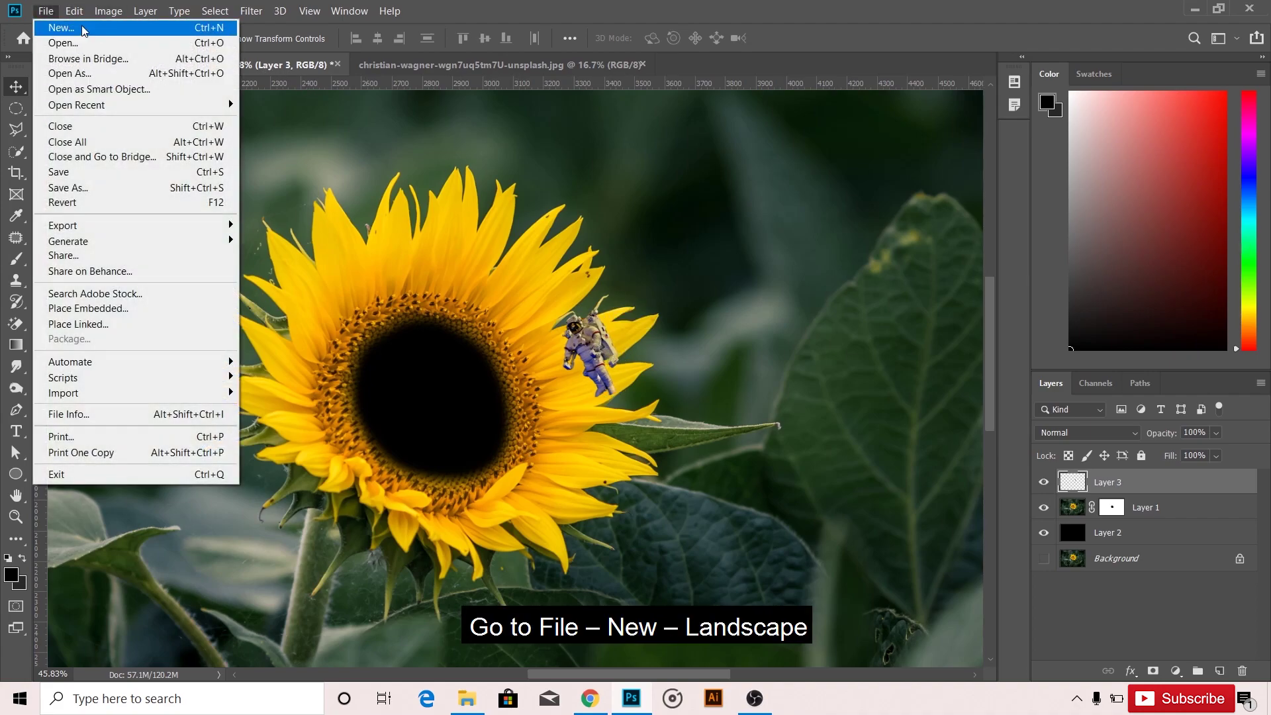
left_click(82, 25)
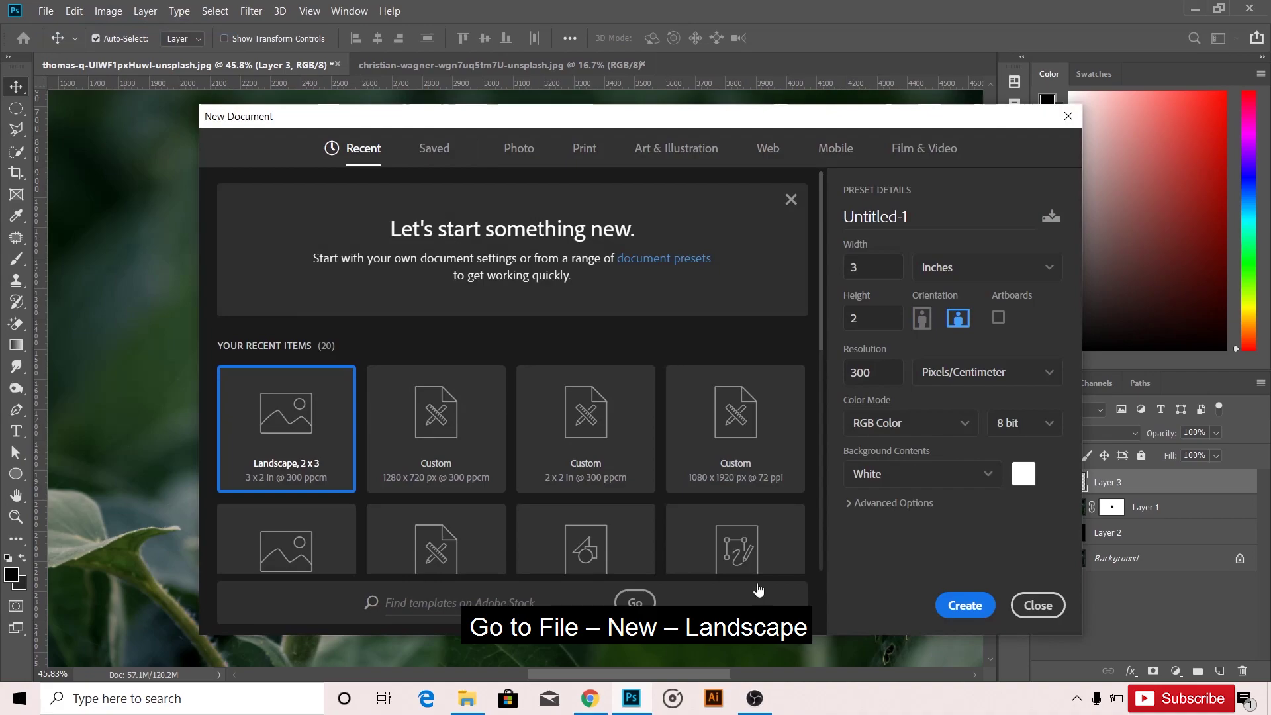
left_click(964, 605)
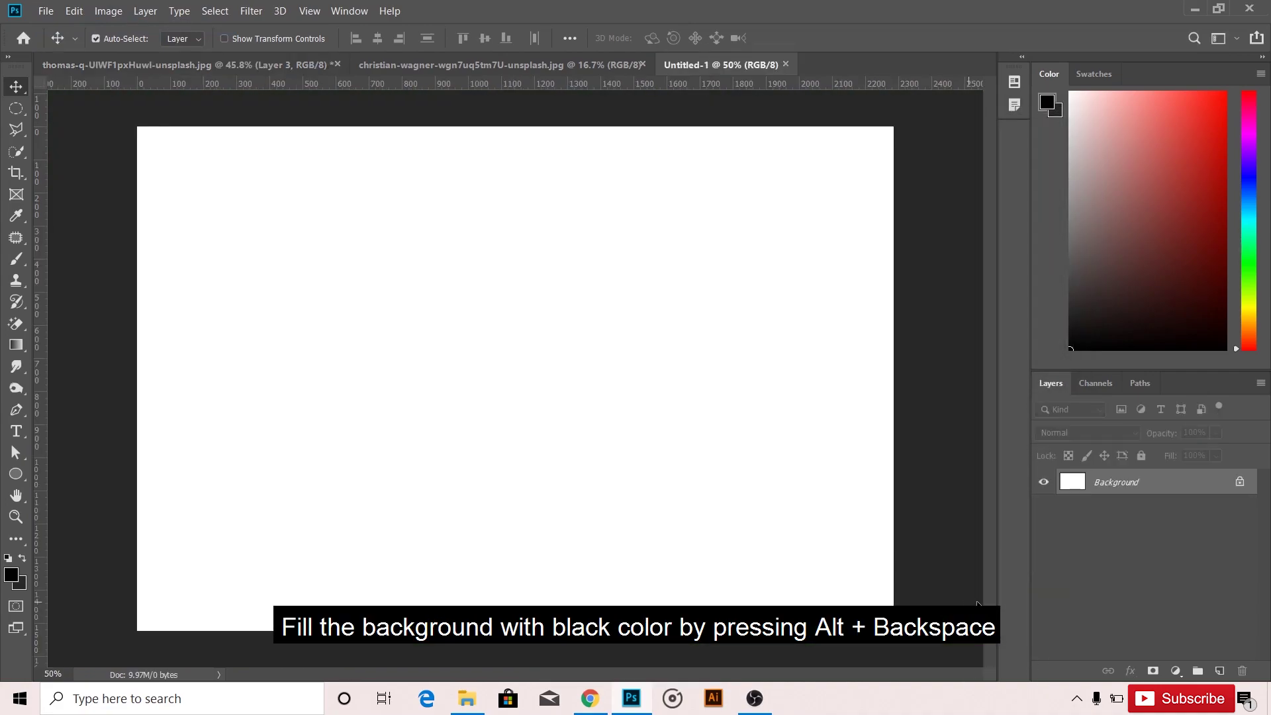
key("alt+BackSpace")
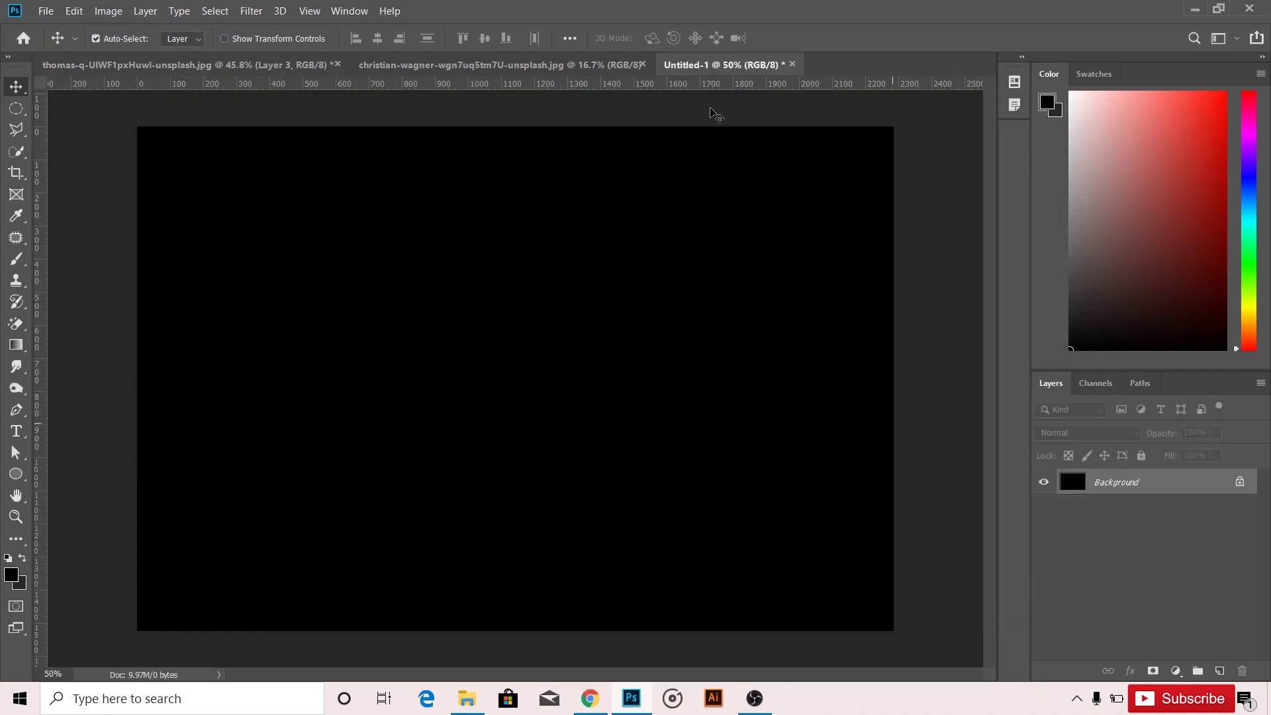
- Apply Add Noise at 300% and a 1 px Gaussian Blur to the canvas
left_click(250, 10)
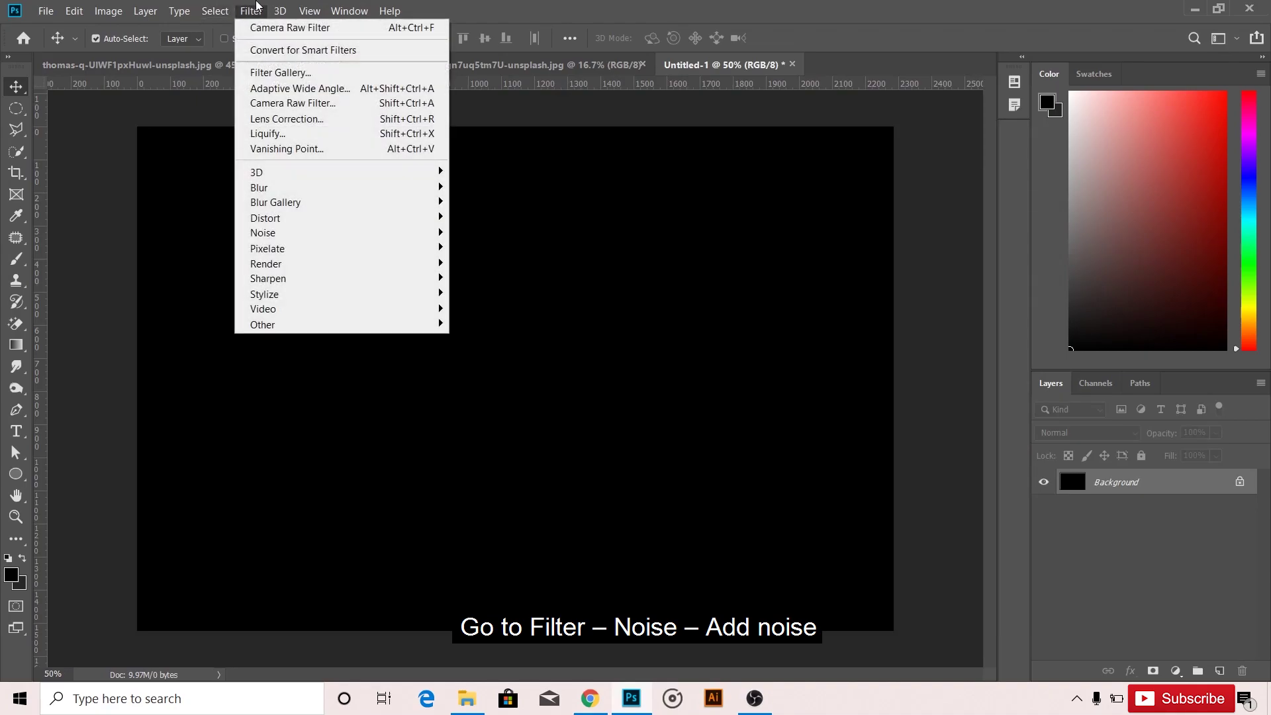
mouse_move(298, 233)
left_click(487, 233)
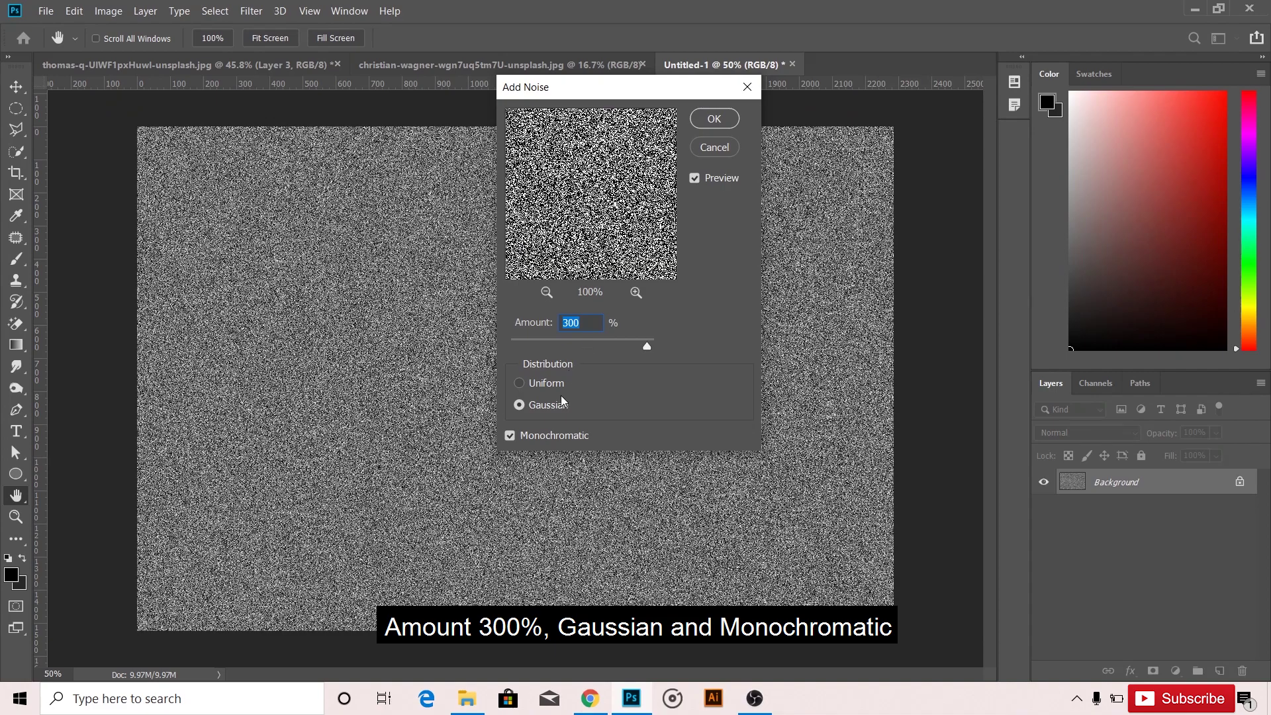
left_click(714, 120)
left_click(255, 14)
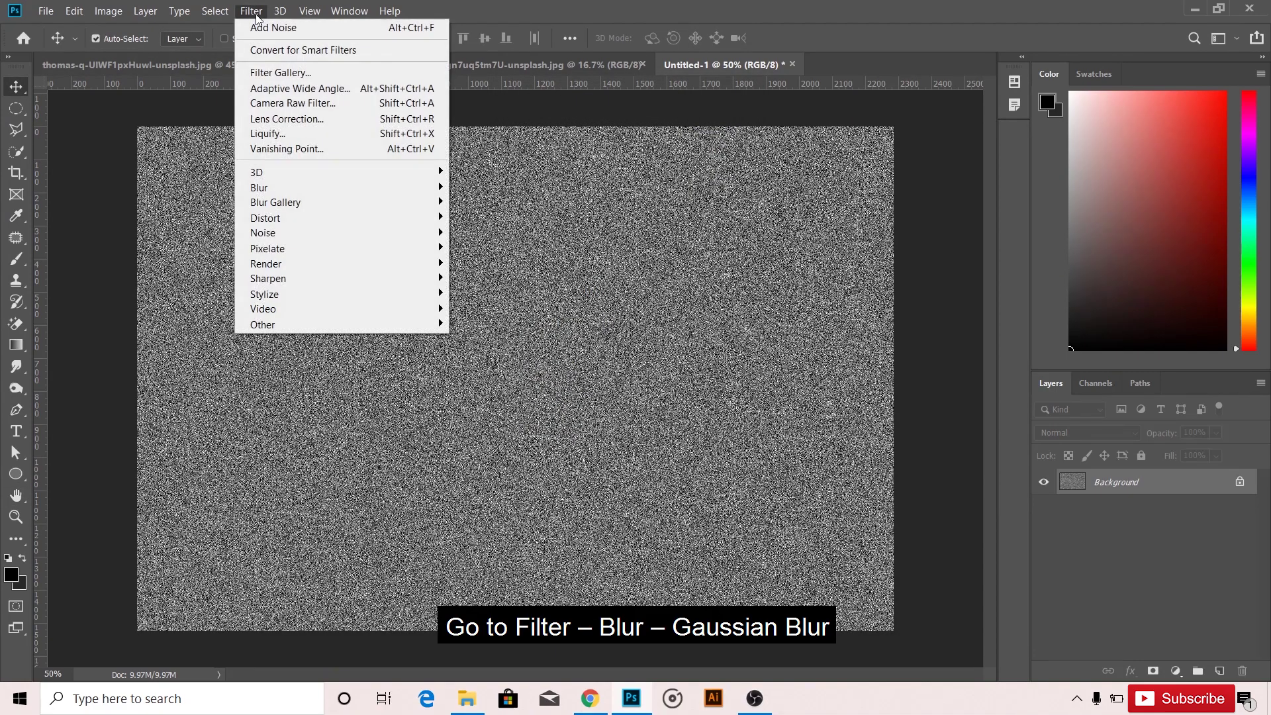
mouse_move(260, 187)
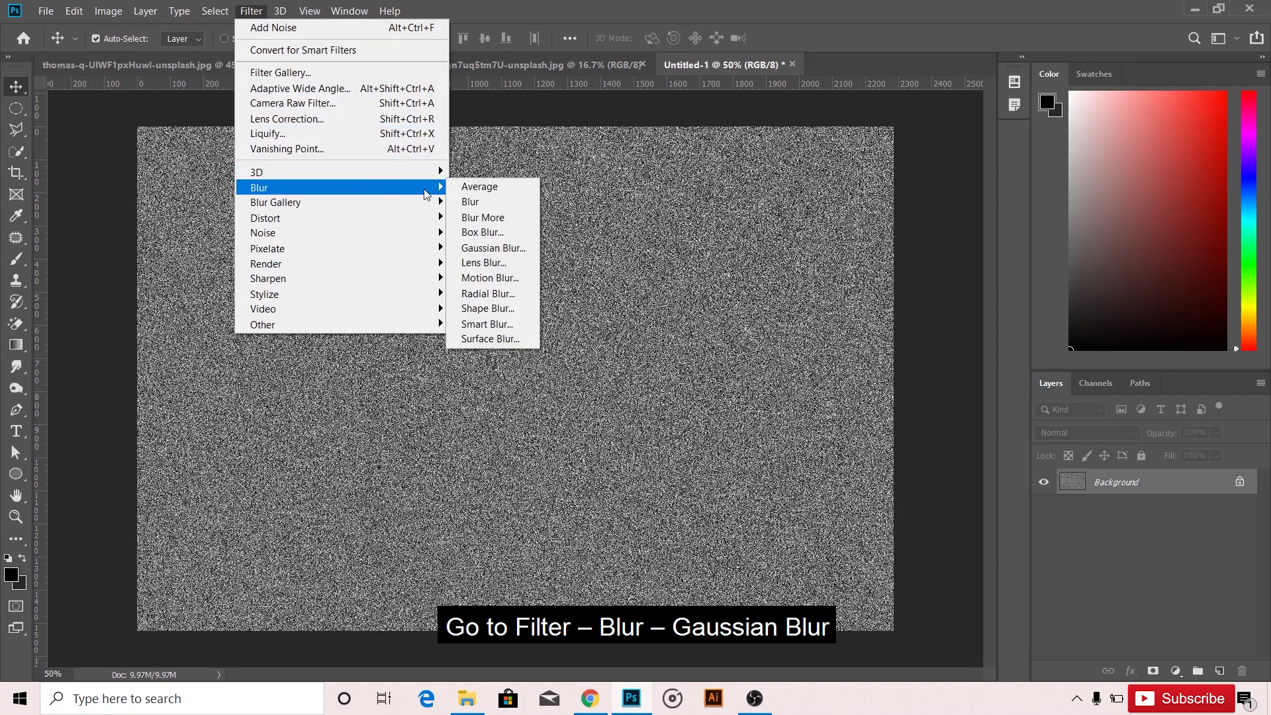
left_click(497, 247)
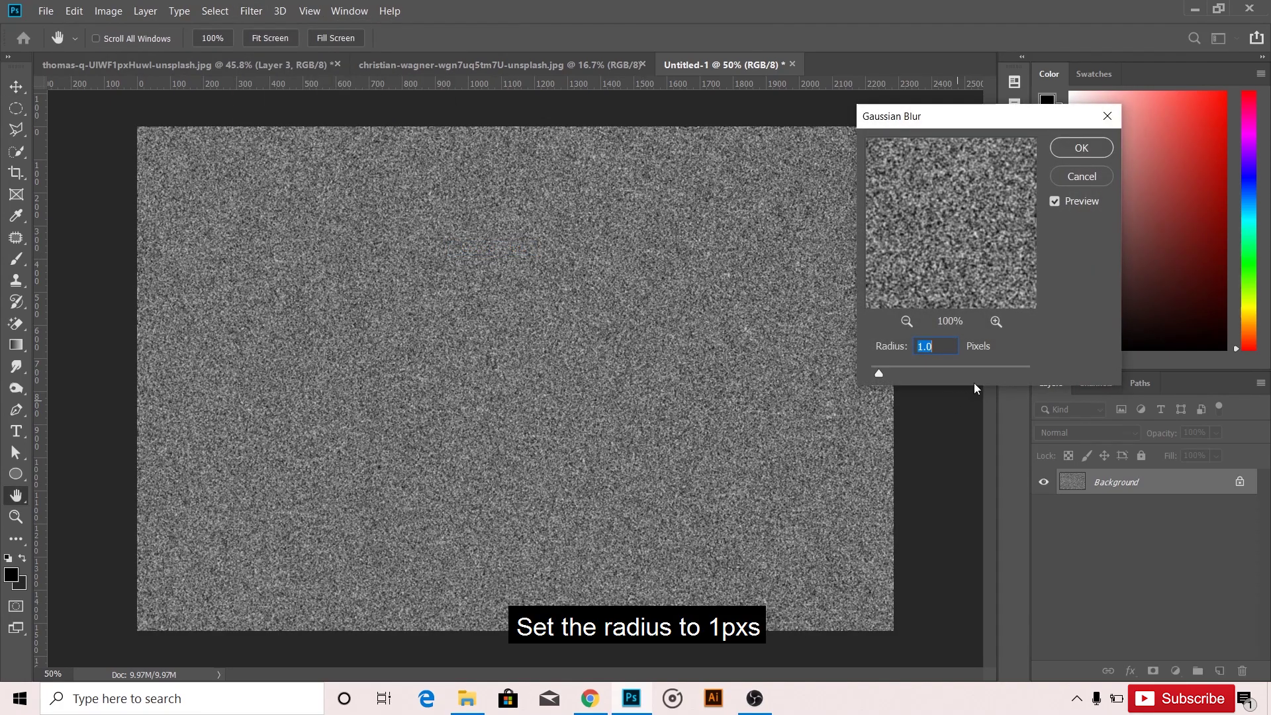
left_click(1069, 154)
- Duplicate the noise layer, hide the copy, and select the Background layer
key("ctrl+j")
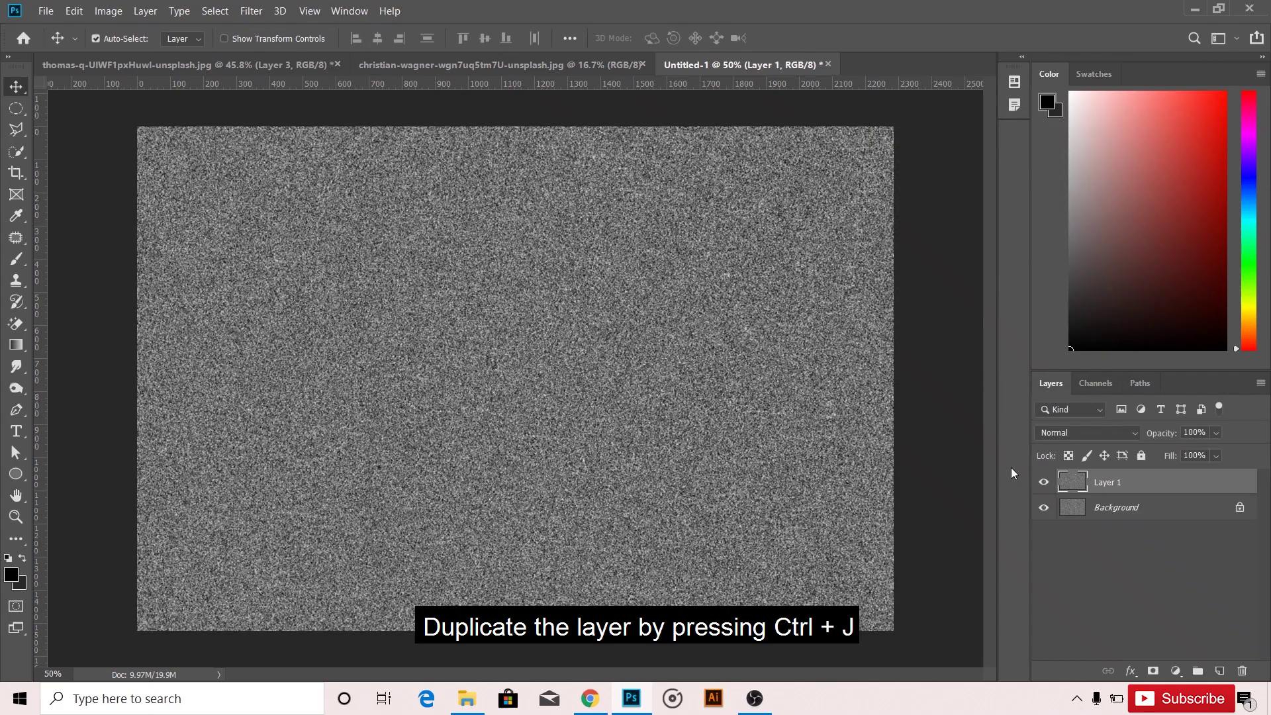
left_click(1046, 484)
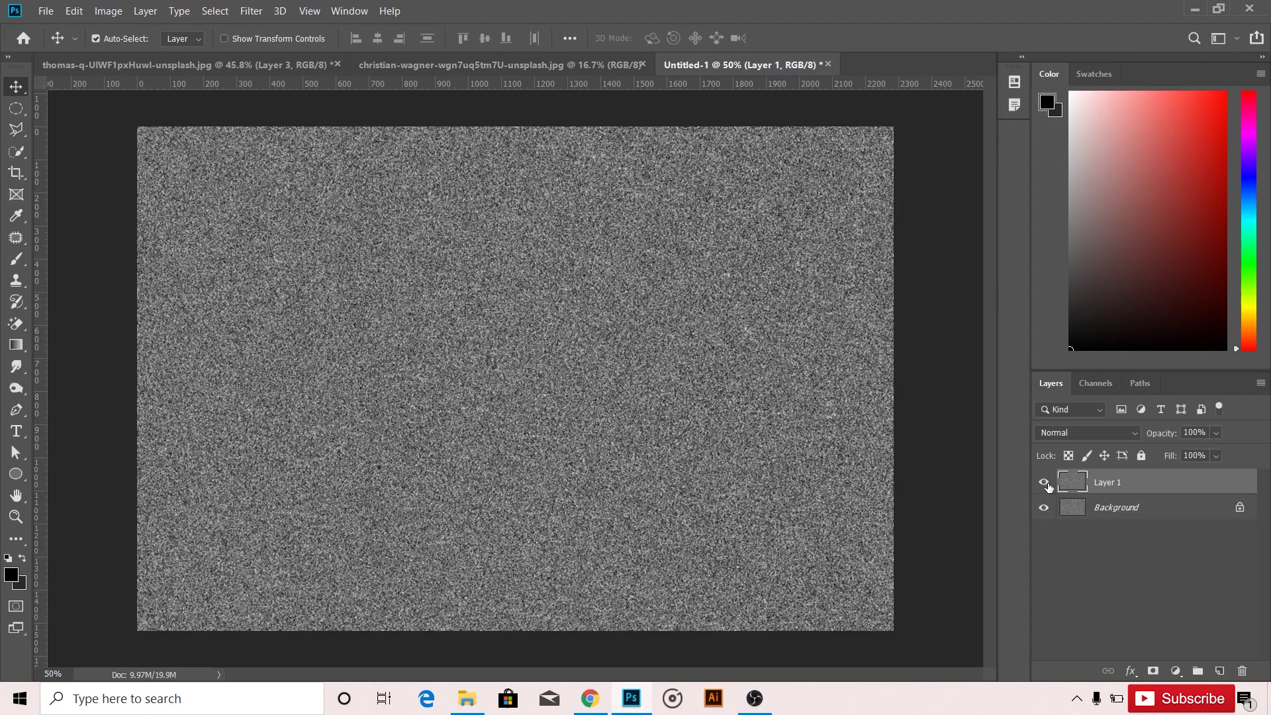
left_click(1109, 507)
- Apply Levels to the Background noise, dragging the shadow and midtone sliders right to leave faint stars
left_click(145, 11)
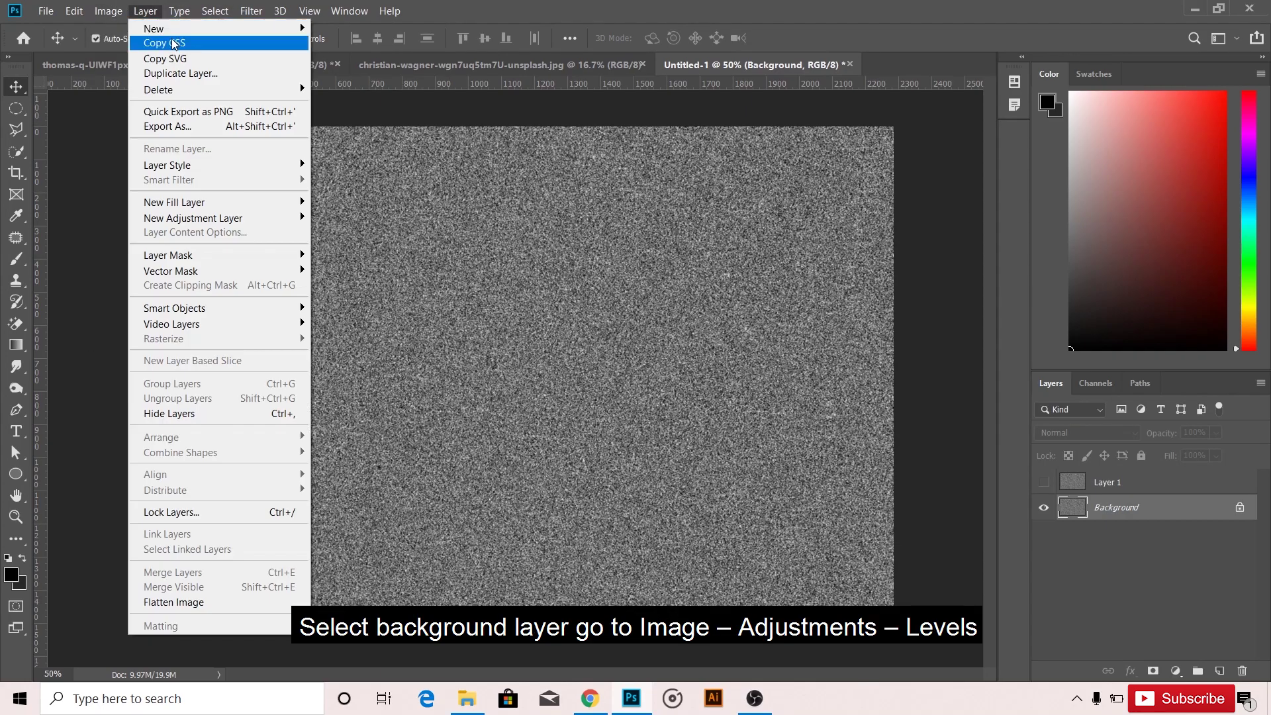
mouse_move(131, 51)
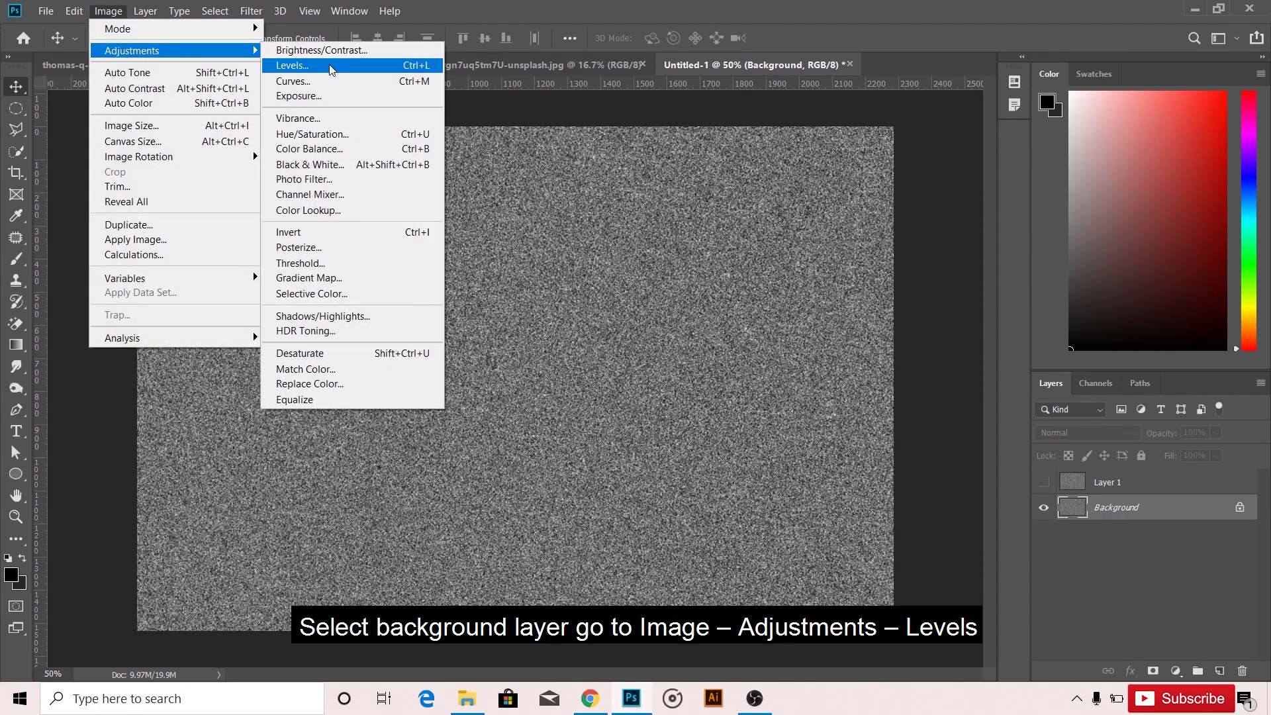
left_click(331, 68)
left_click_drag(687, 333, 815, 338)
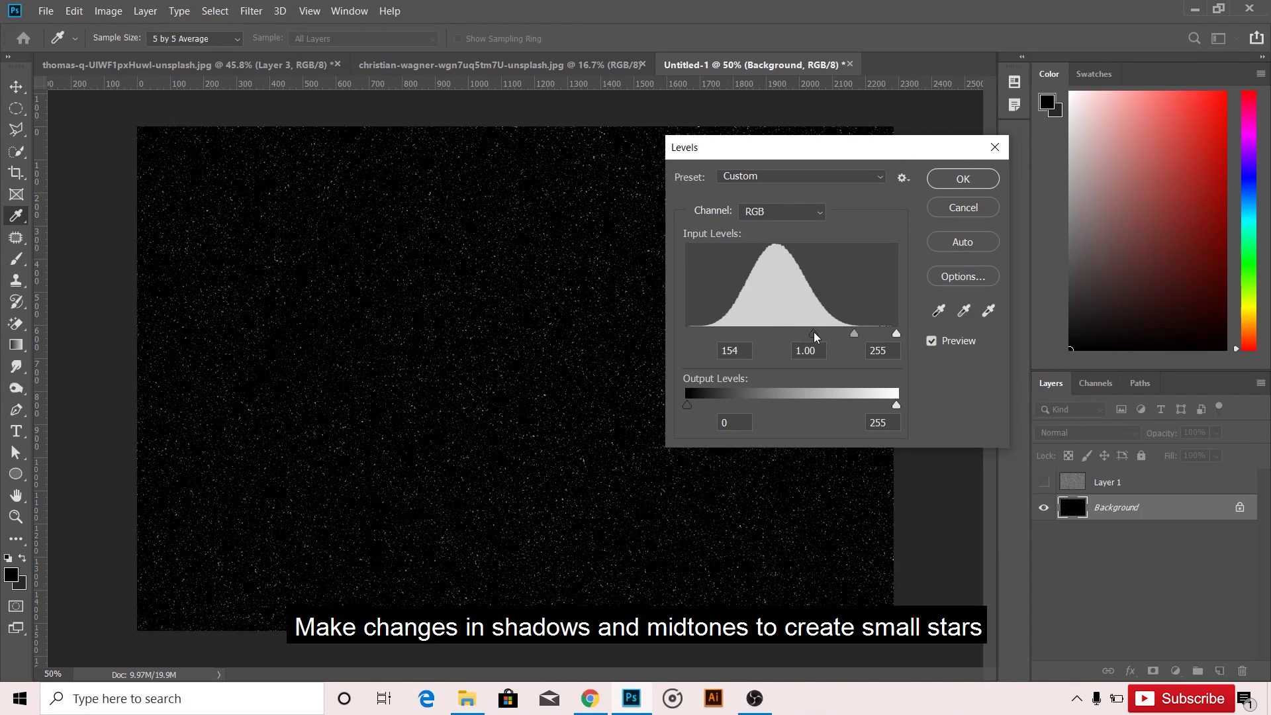
left_click_drag(854, 332, 869, 331)
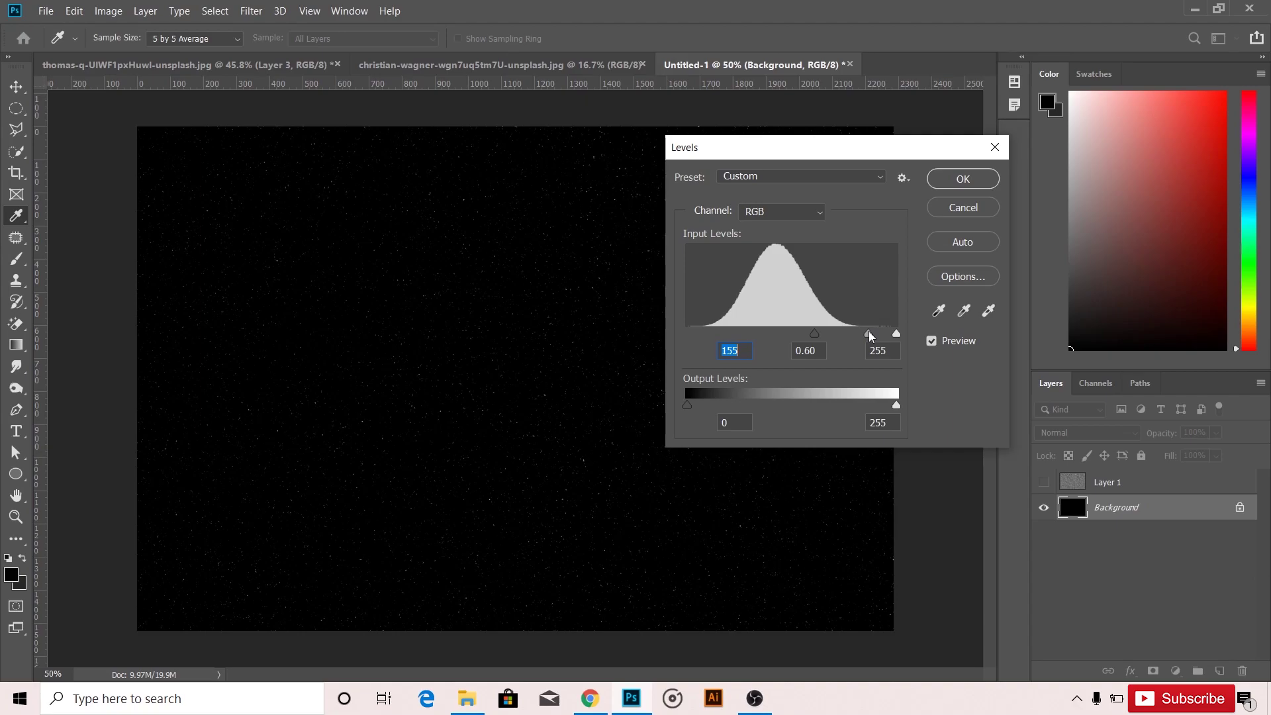
left_click_drag(870, 335, 804, 331)
left_click(956, 183)
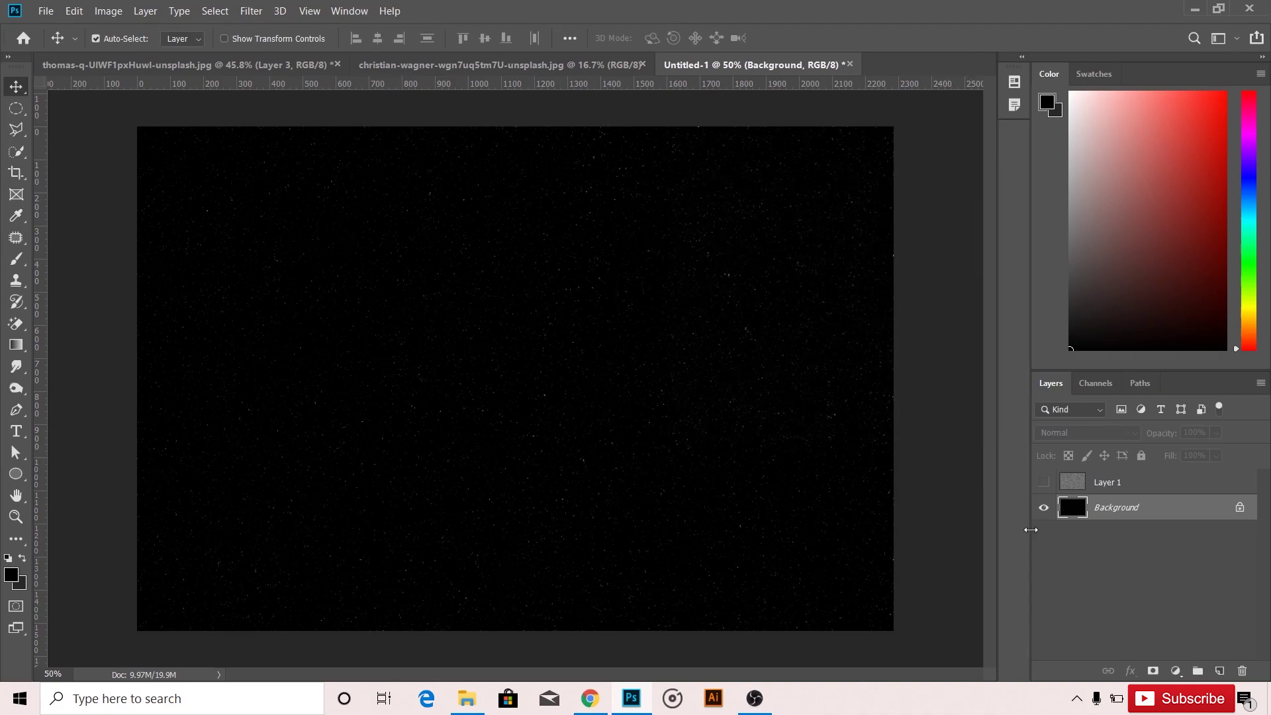
- Show Layer 1 and apply Levels of about 167 / 0.04 / 205 for brighter stars
left_click(1044, 482)
left_click(1108, 483)
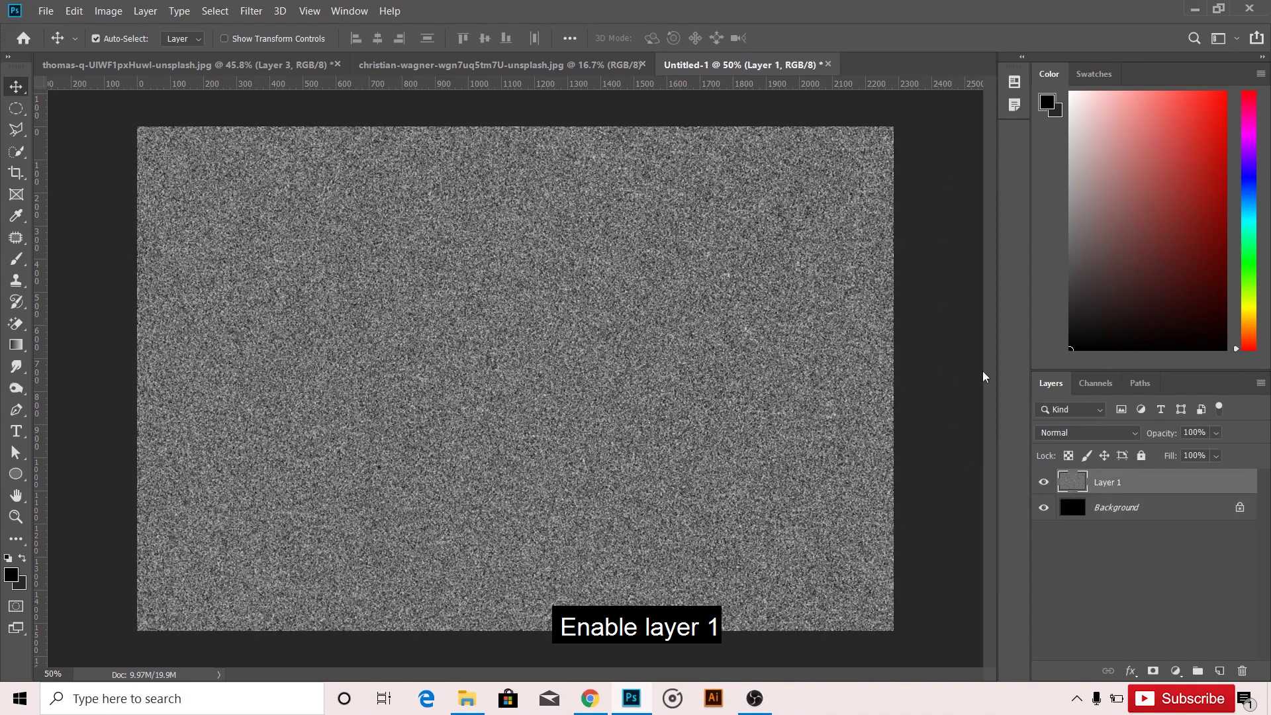
left_click(108, 11)
mouse_move(132, 51)
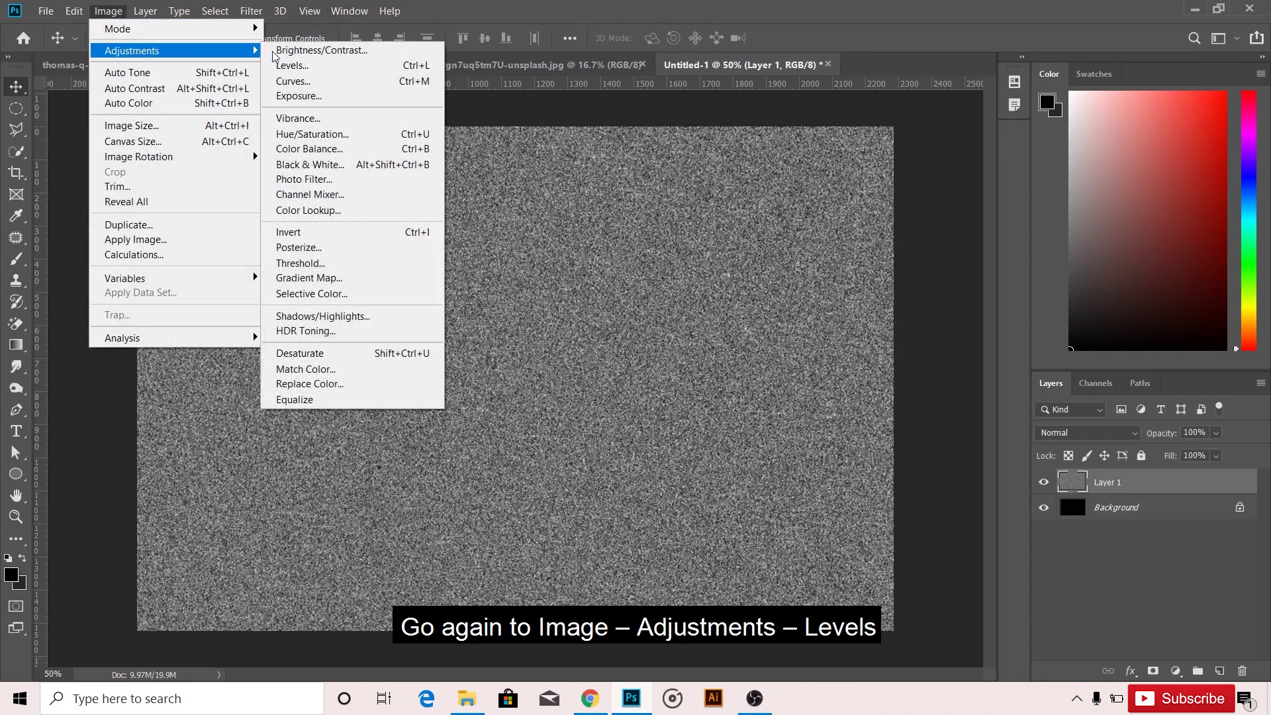
left_click(323, 69)
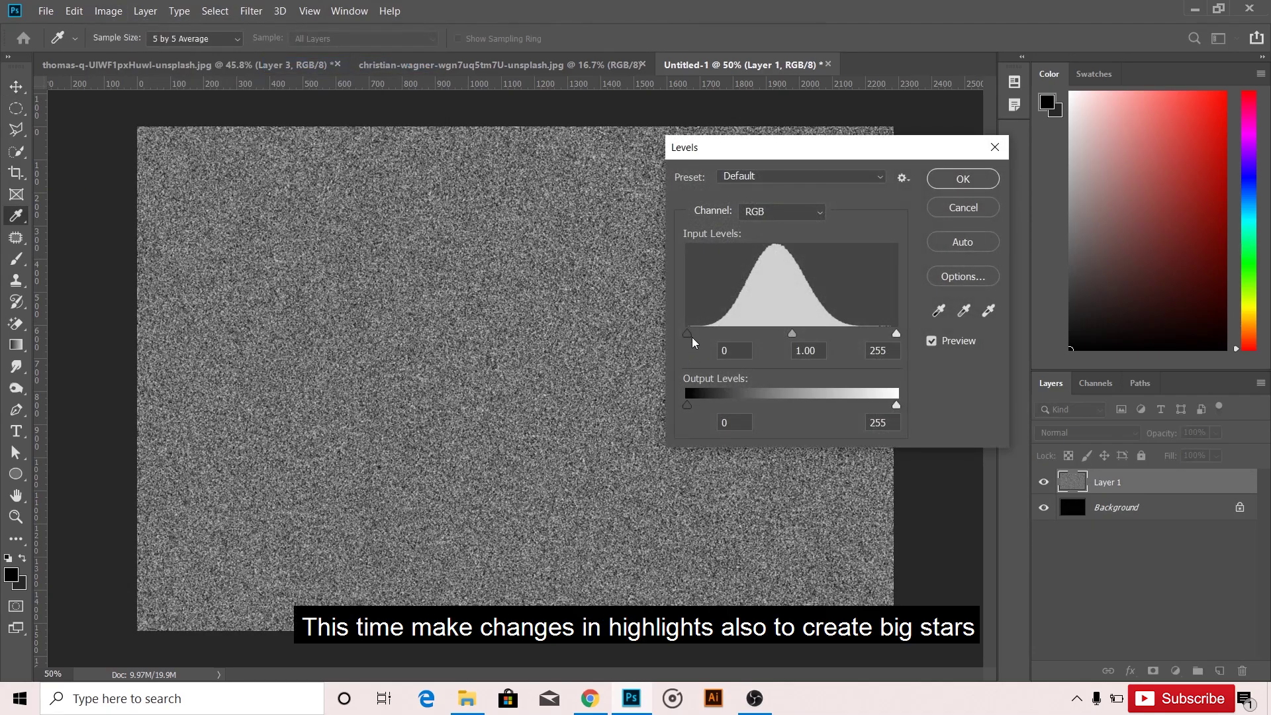
left_click_drag(689, 335, 824, 331)
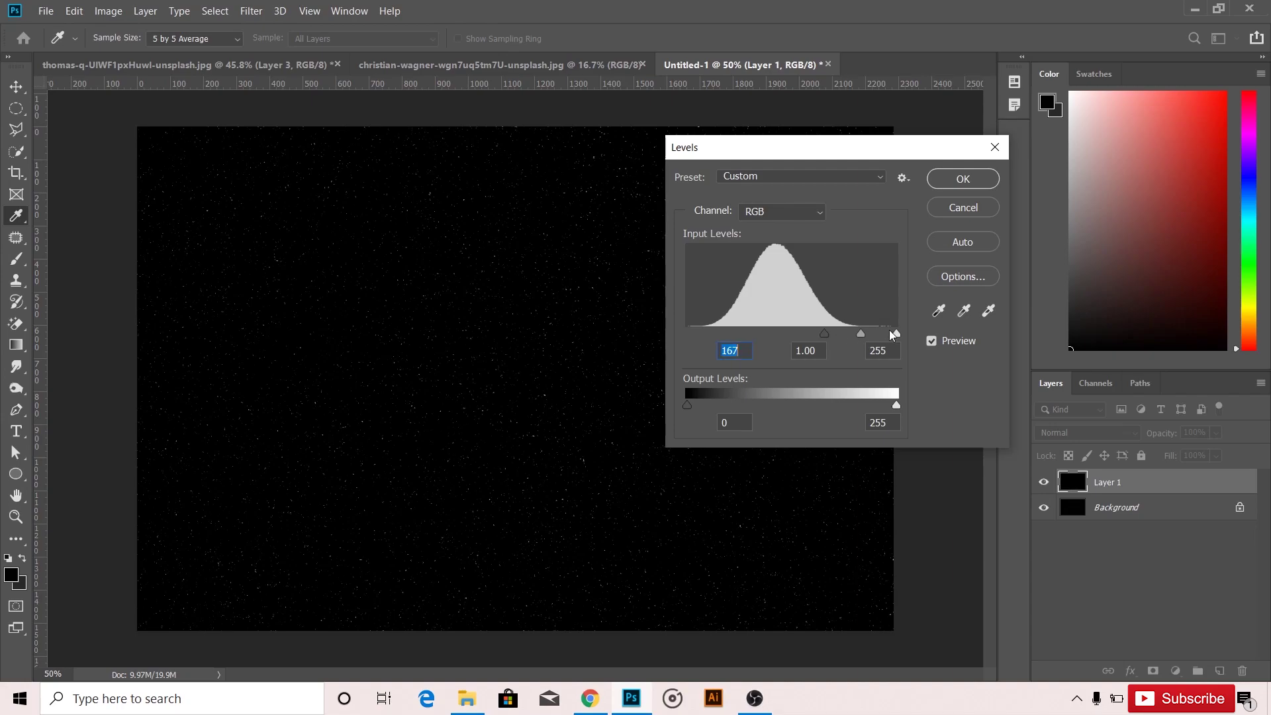
left_click_drag(855, 332, 846, 334)
left_click(960, 179)
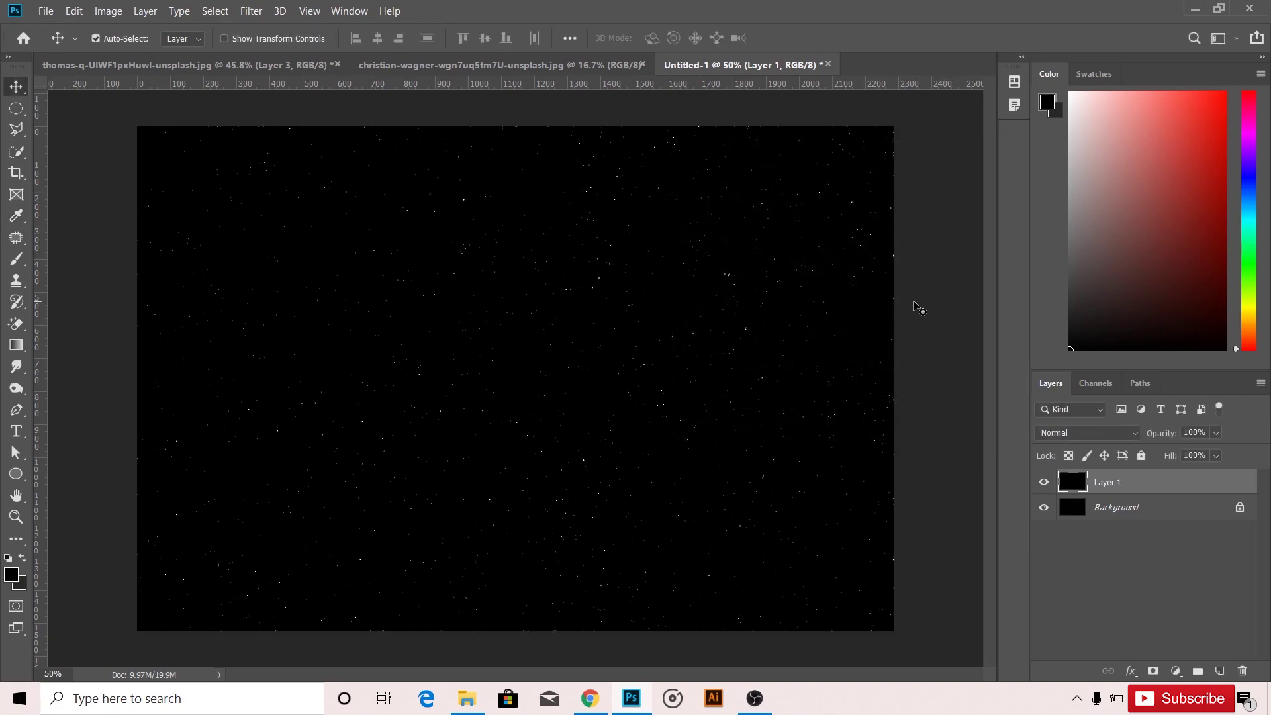
- Load a channel as a star selection, fill it white on a new layer, and merge the layers
left_click(1099, 382)
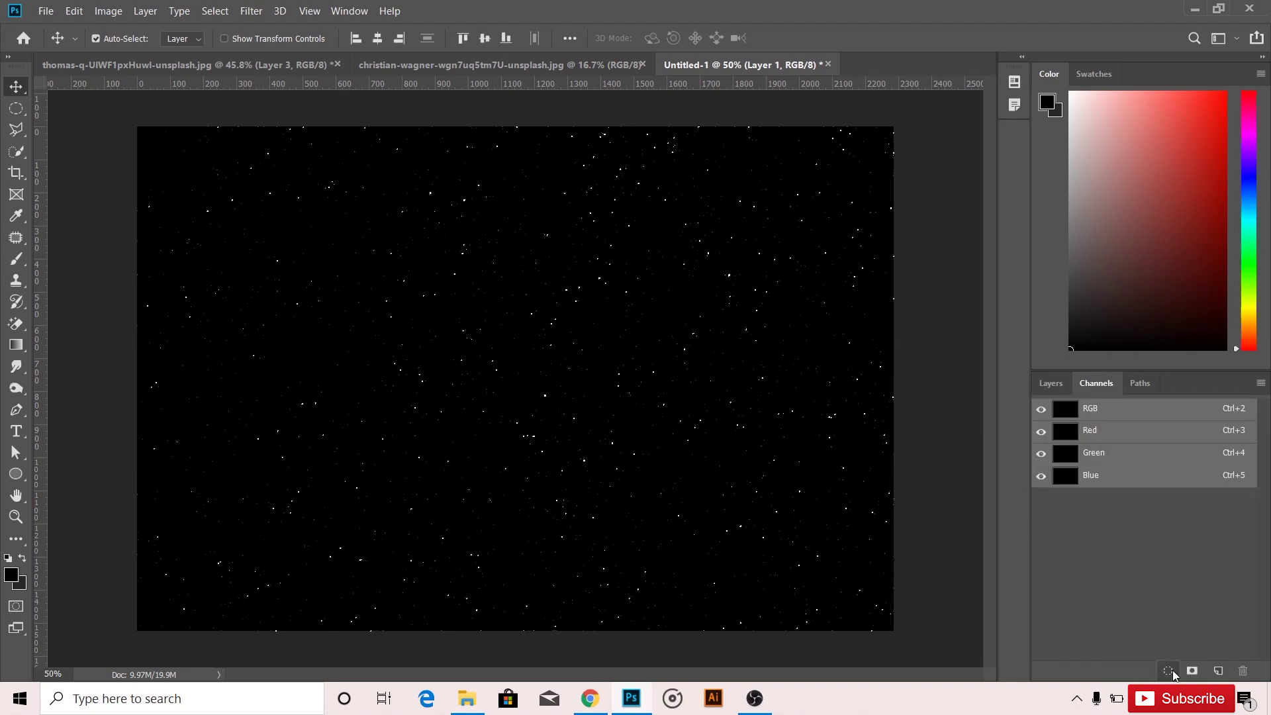
left_click(1171, 671)
left_click(1050, 382)
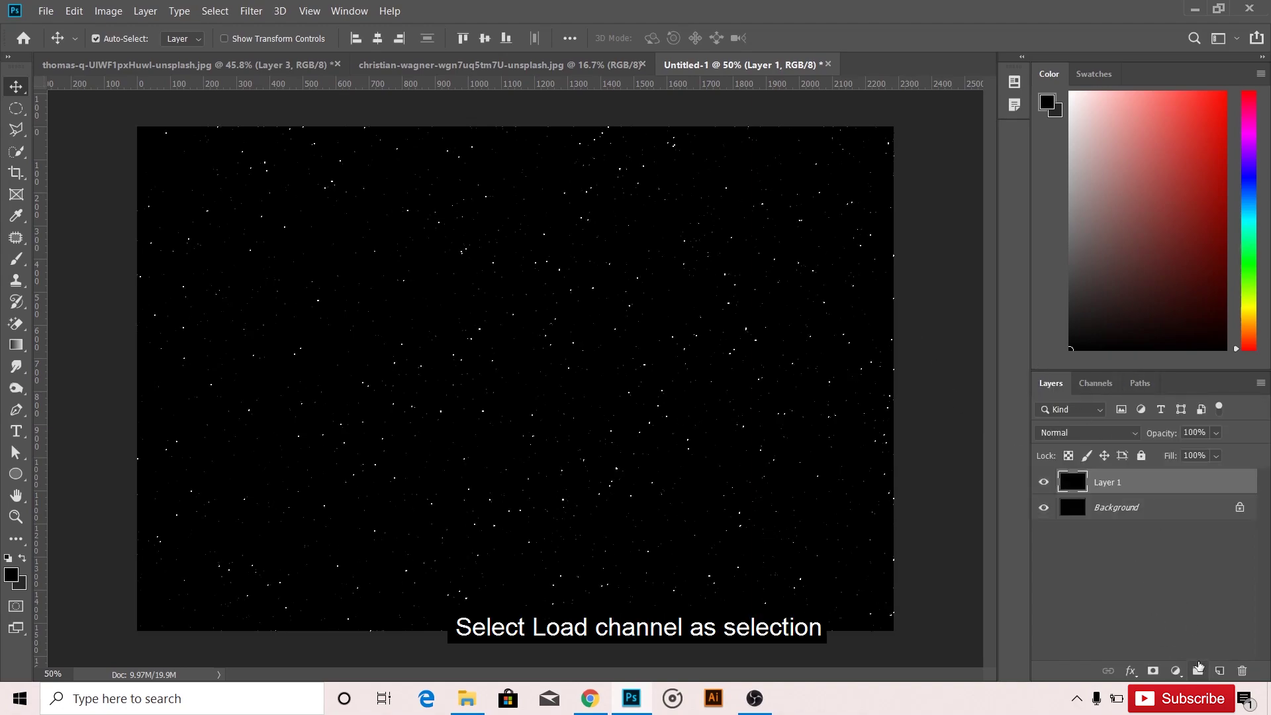
left_click(1220, 671)
key("x")
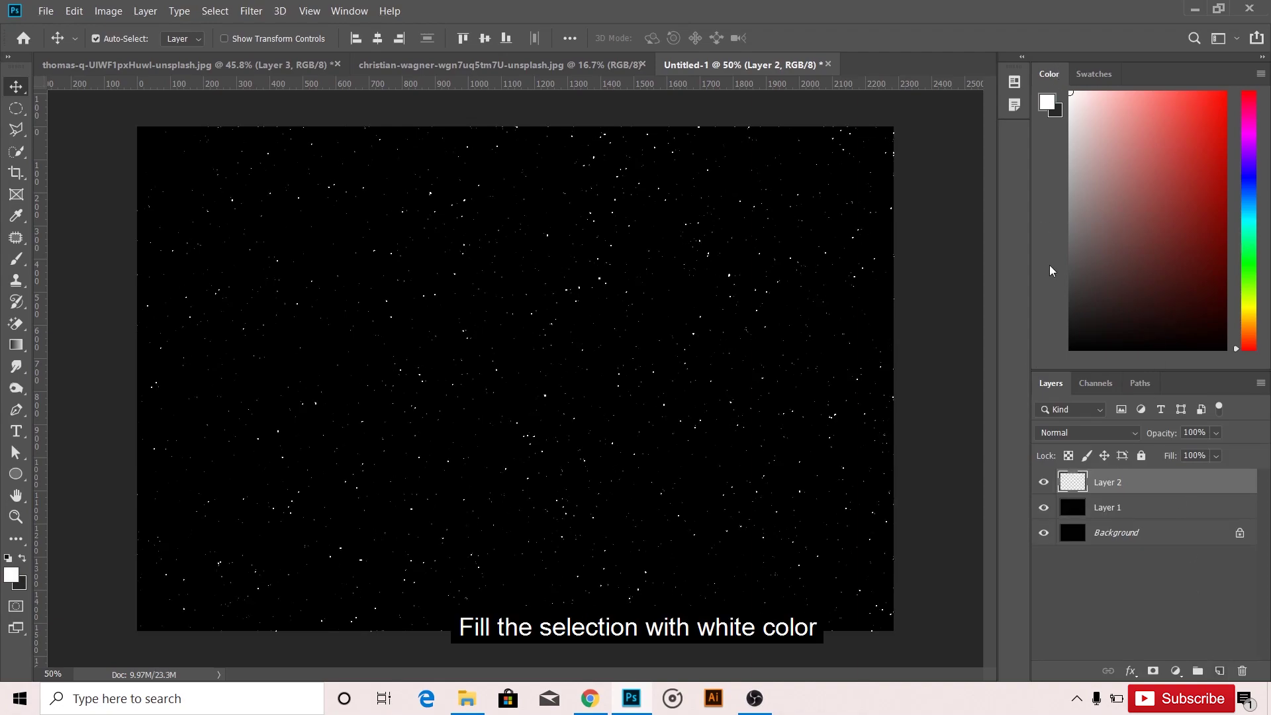
key("alt+BackSpace")
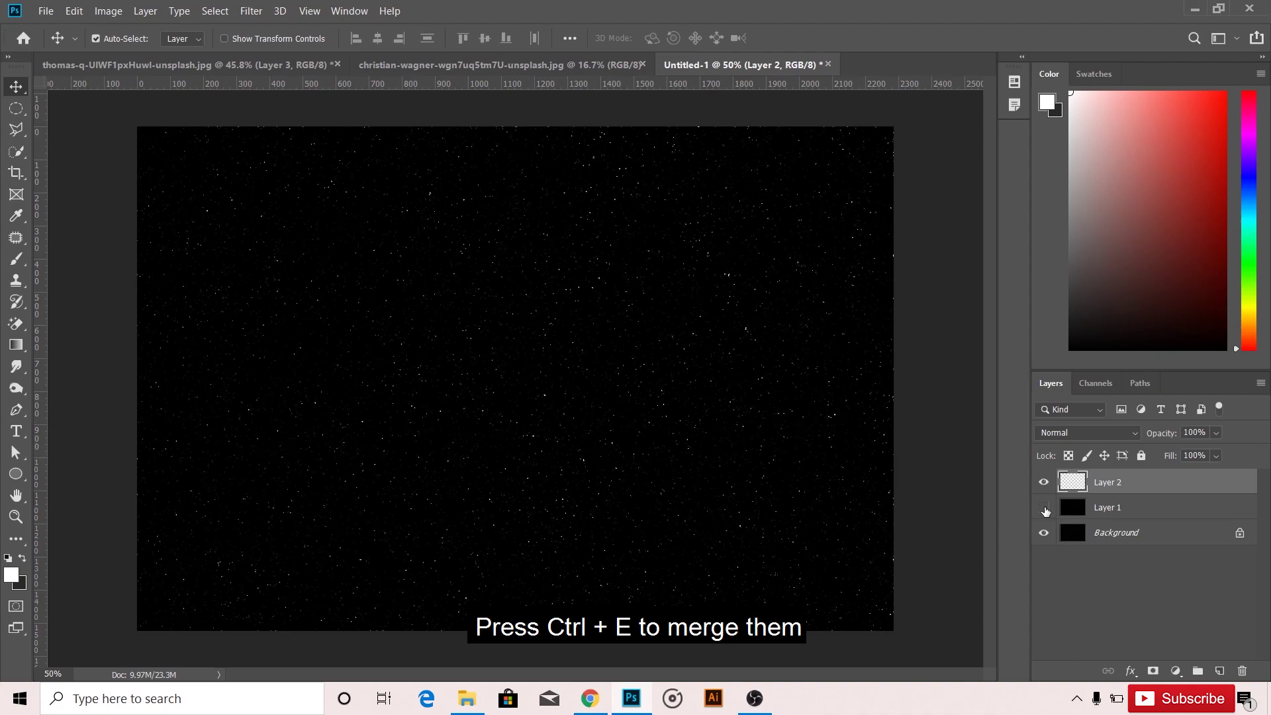
key("ctrl+e")
key("ctrl+0")
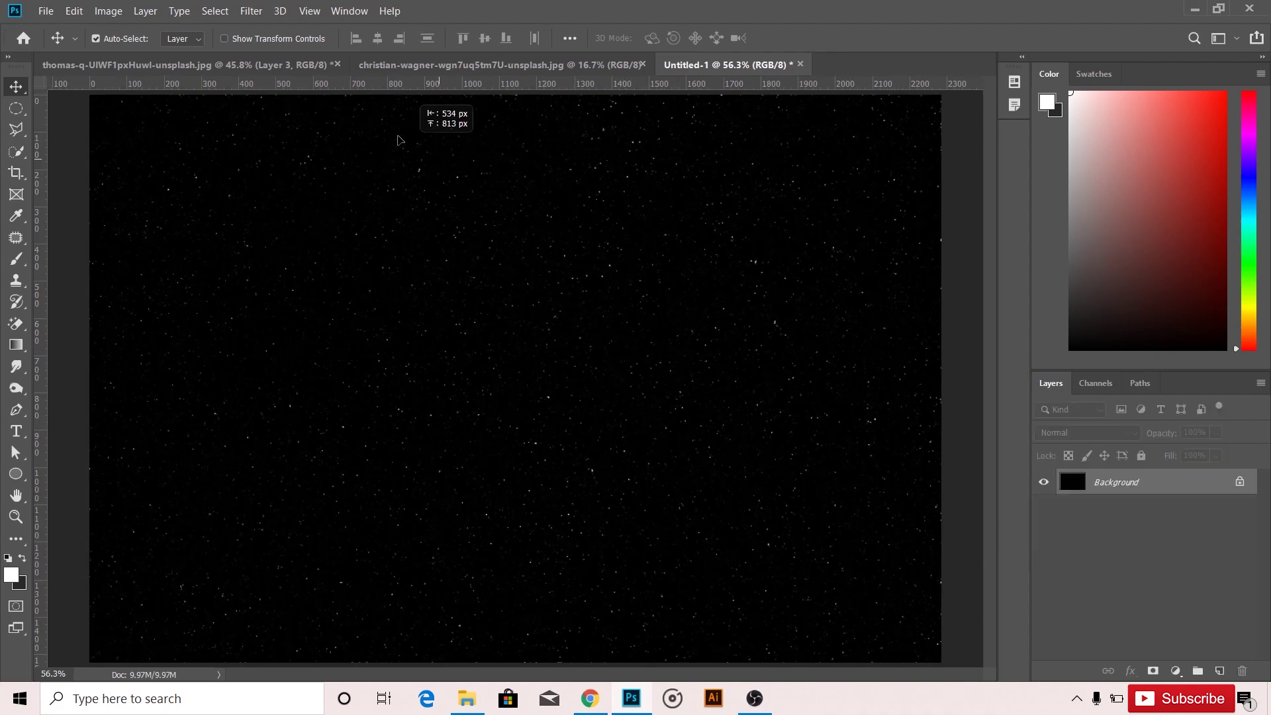
- Bring the starfield into the sunflower document below the flower layer and shrink it to about 70%
left_click_drag(398, 139, 488, 423)
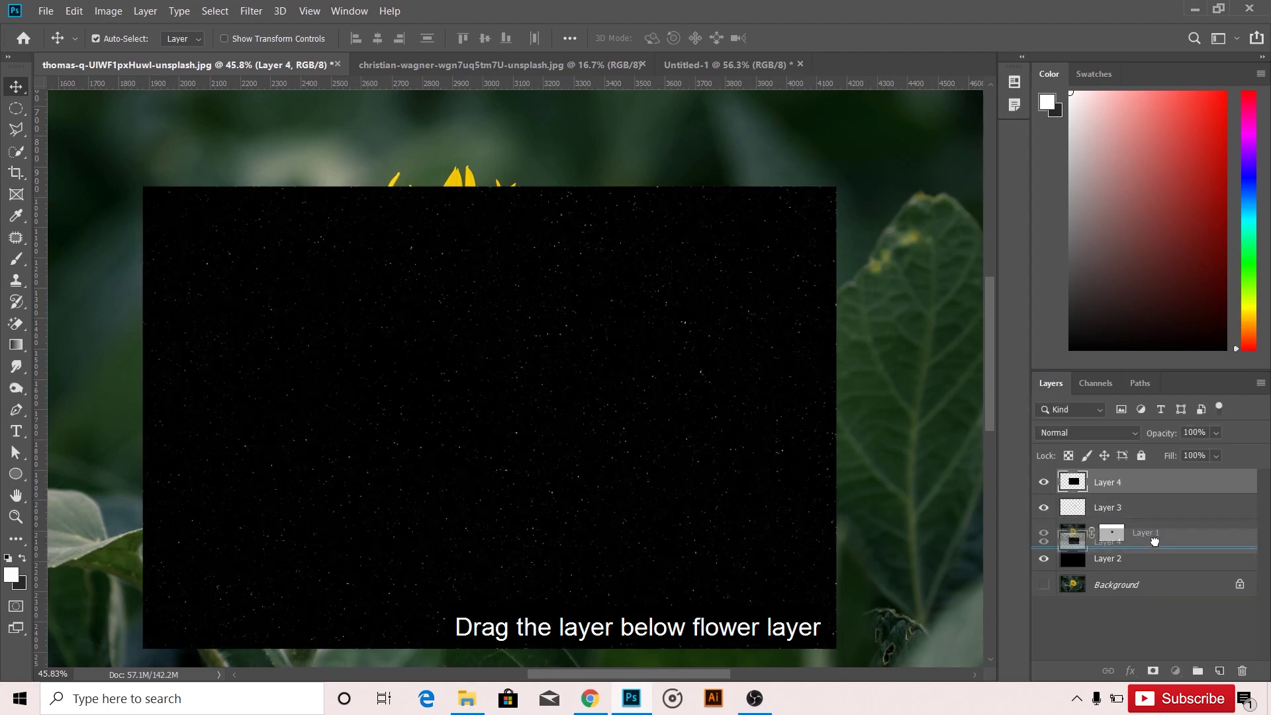
left_click_drag(1155, 541, 1152, 545)
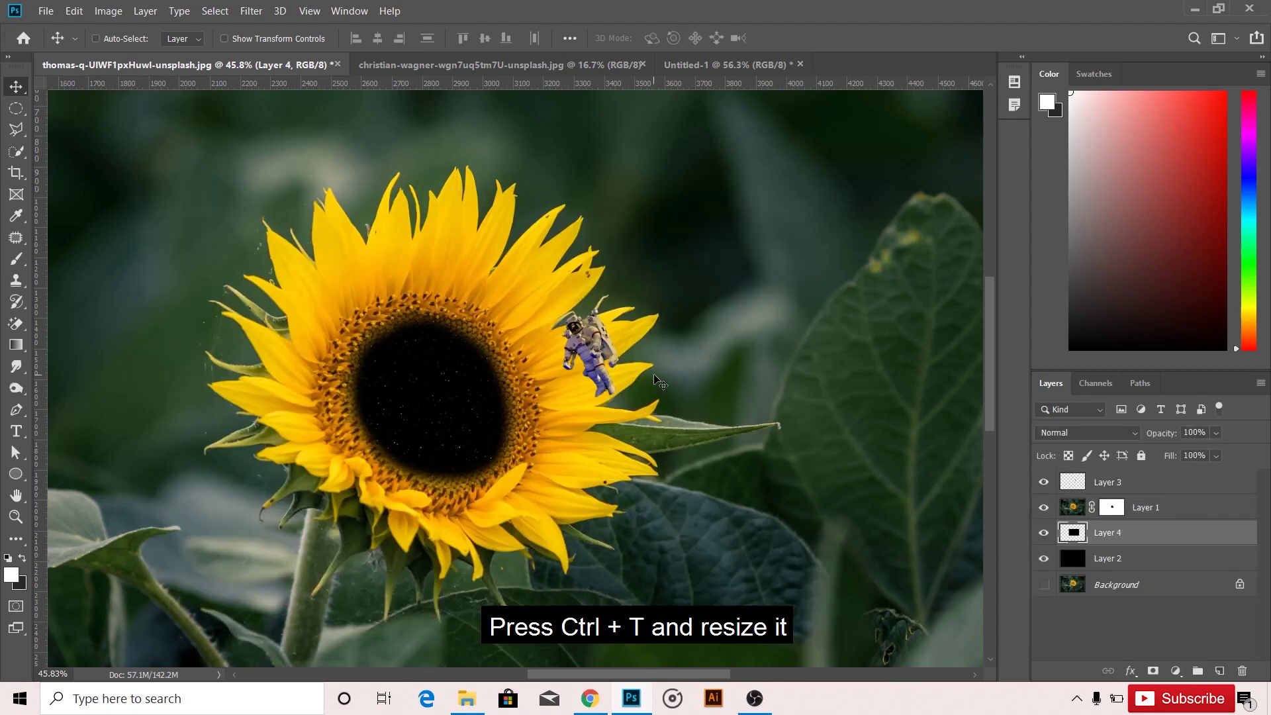
key("ctrl+t")
left_click_drag(835, 185, 630, 322)
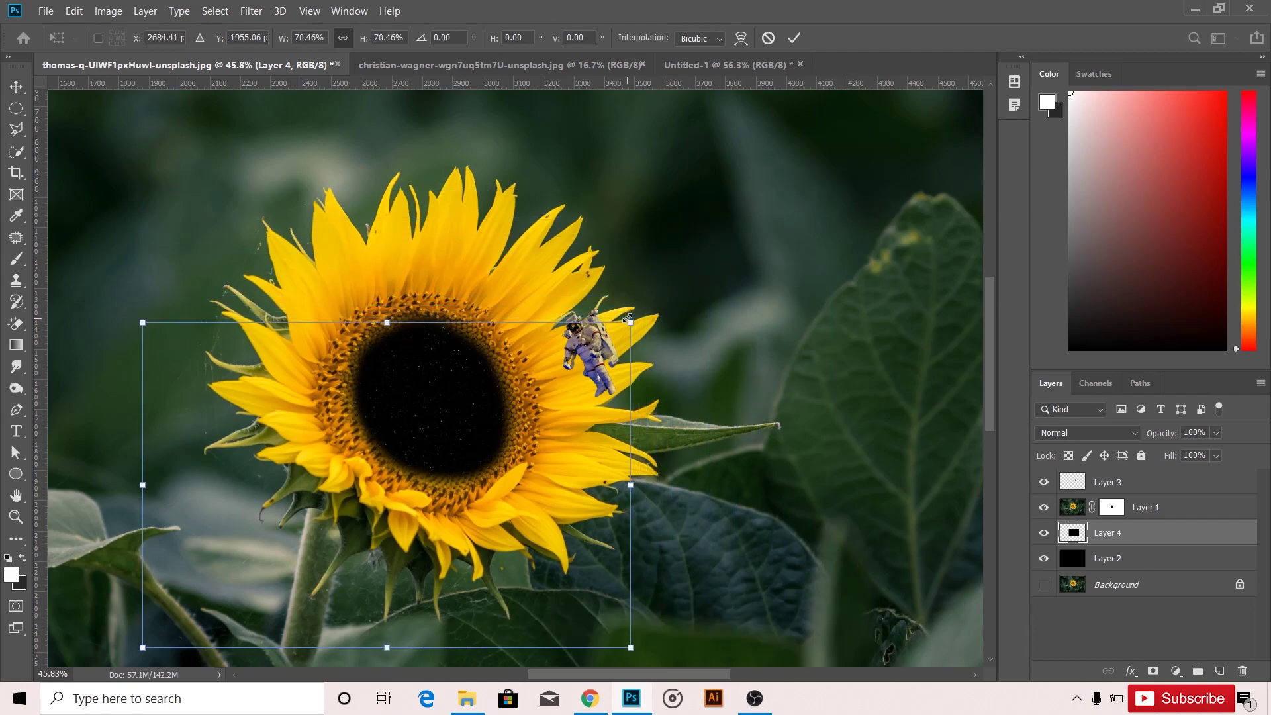
left_click_drag(144, 648, 293, 540)
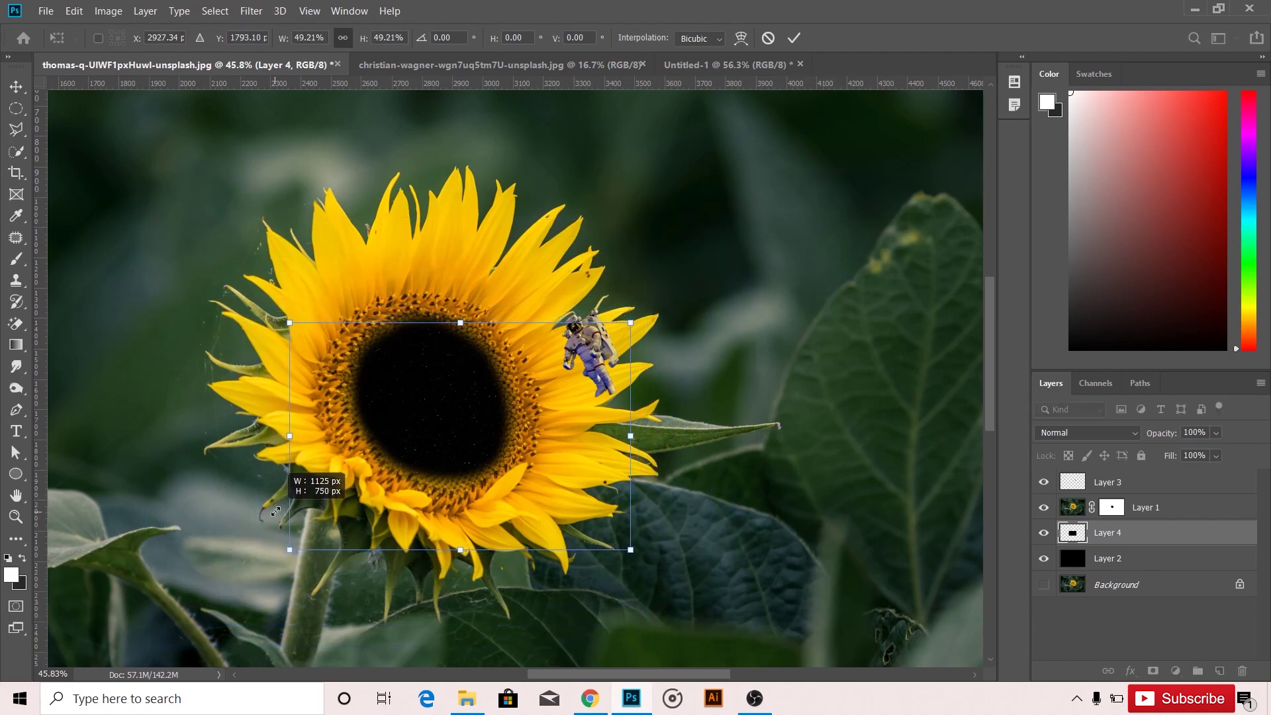
left_click_drag(400, 435, 387, 398)
- Fine-tune the starfield's size and position to fit the flower centre, then commit
left_click_drag(618, 285, 577, 313)
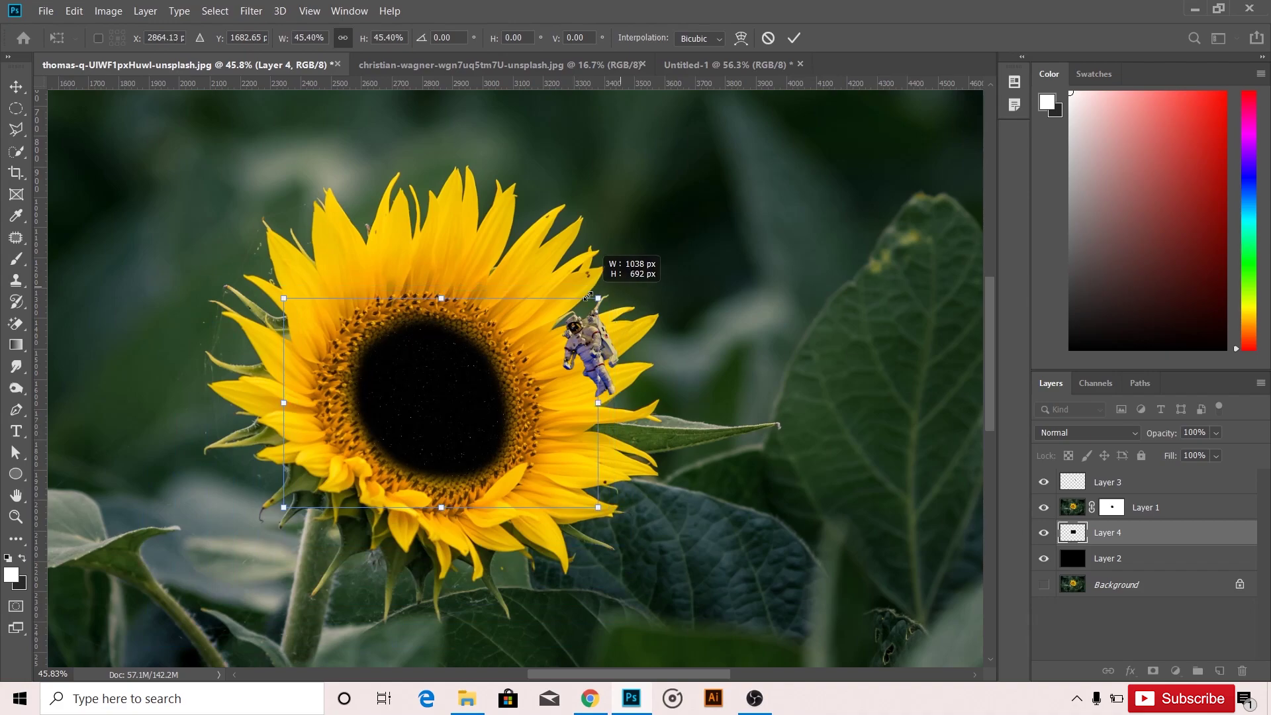
left_click_drag(467, 383, 465, 370)
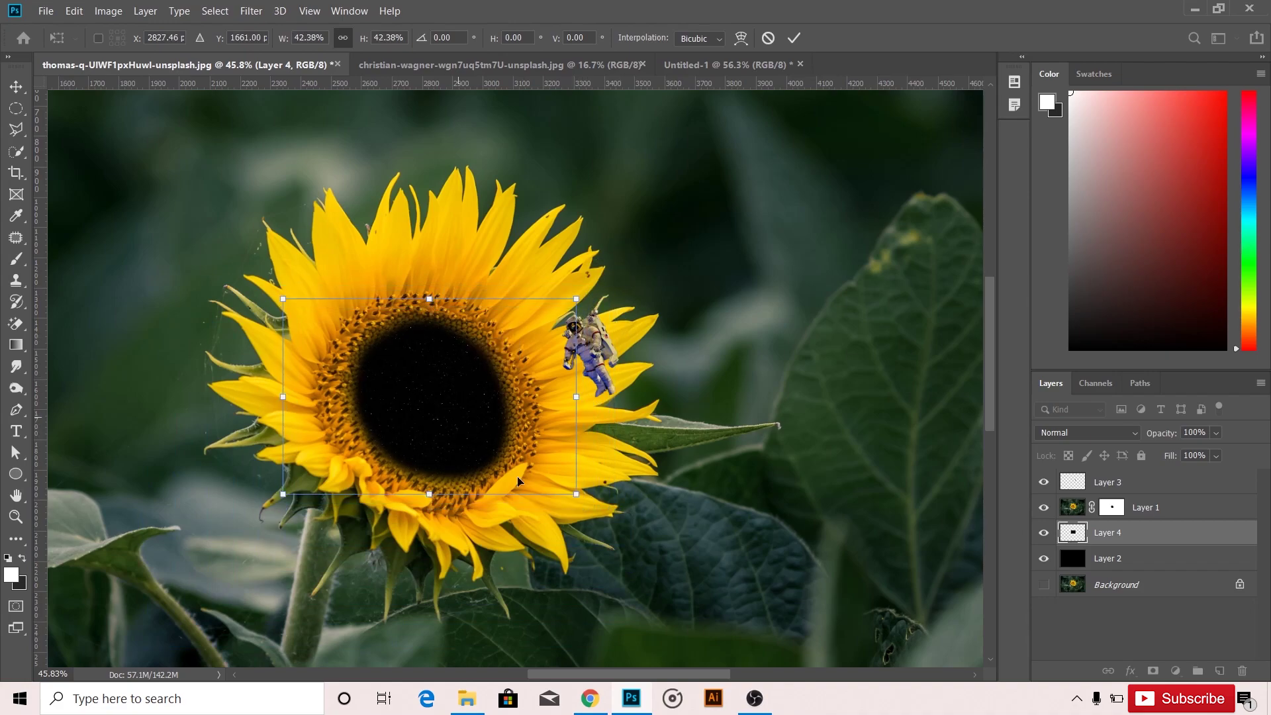
left_click_drag(580, 499, 571, 492)
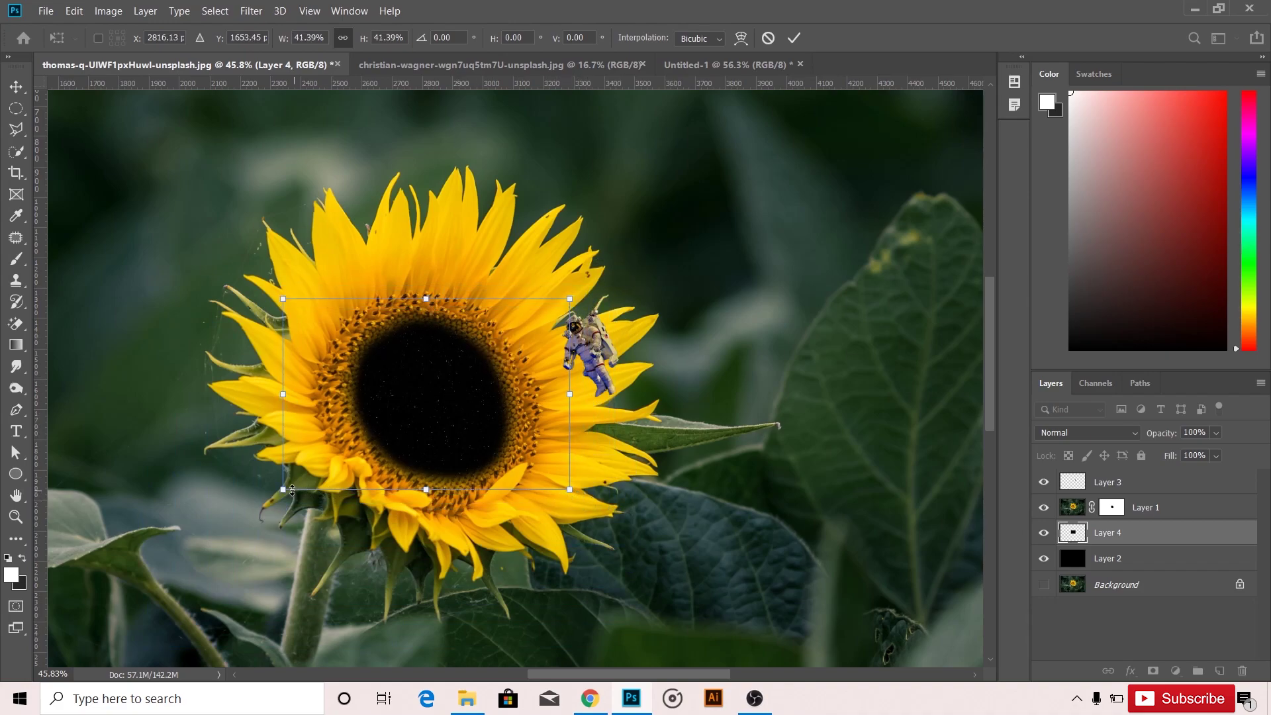
left_click_drag(285, 490, 296, 480)
left_click_drag(296, 297, 315, 311)
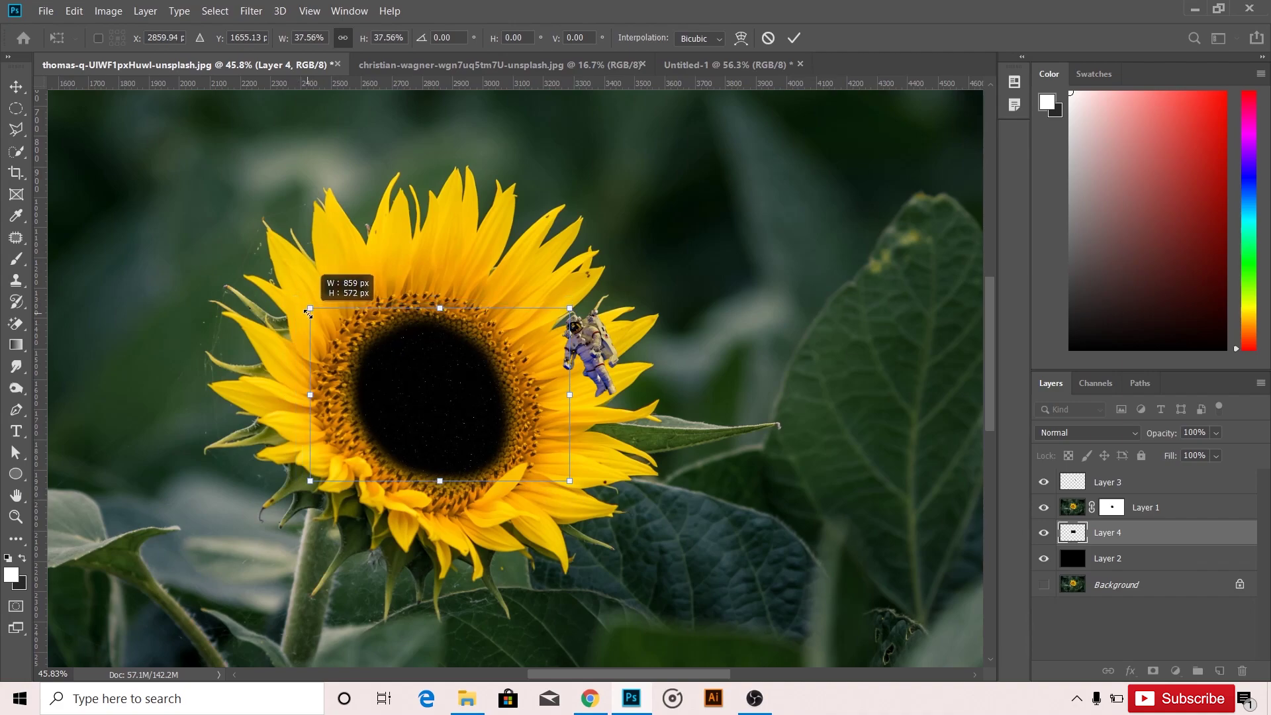
mouse_move(487, 401)
left_mouse_down()
mouse_move(449, 403)
mouse_move(460, 402)
left_mouse_up()
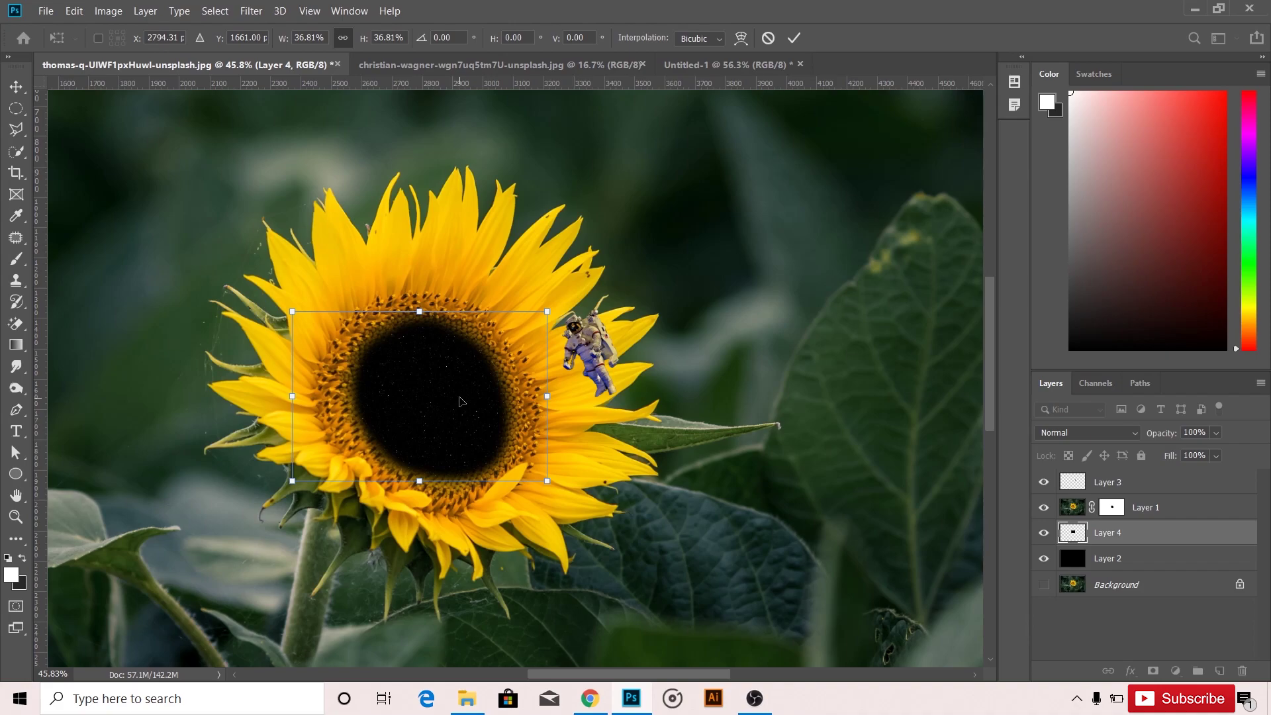
key("Return")
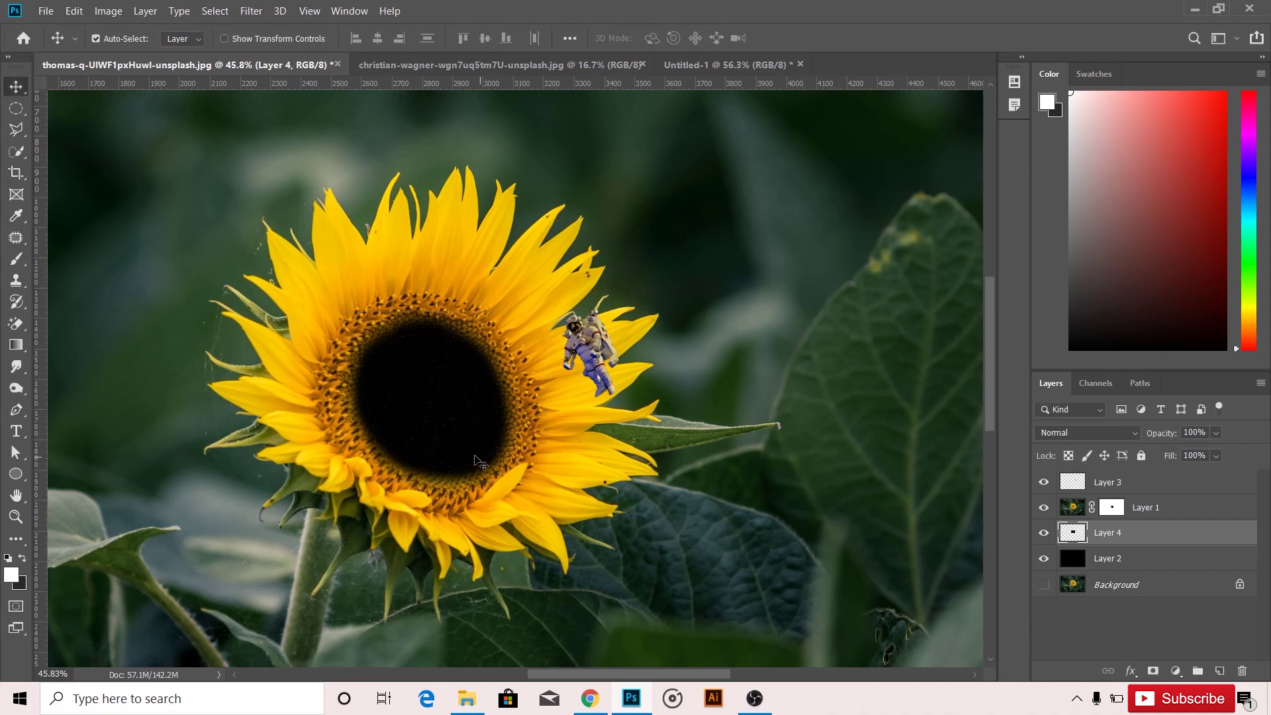
- Add a Brightness/Contrast adjustment layer with brightness 150 above the starfield
mouse_move(448, 434)
left_mouse_down()
mouse_move(451, 500)
mouse_move(440, 424)
left_mouse_up()
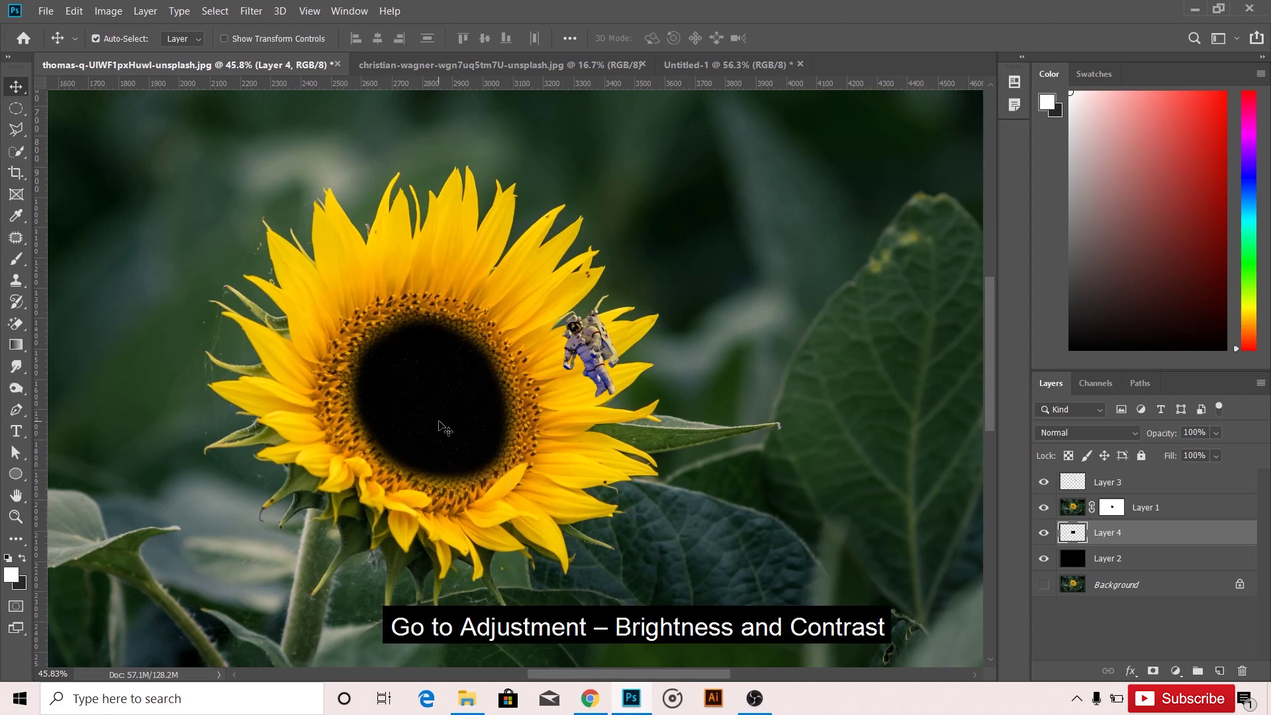
left_click(1175, 673)
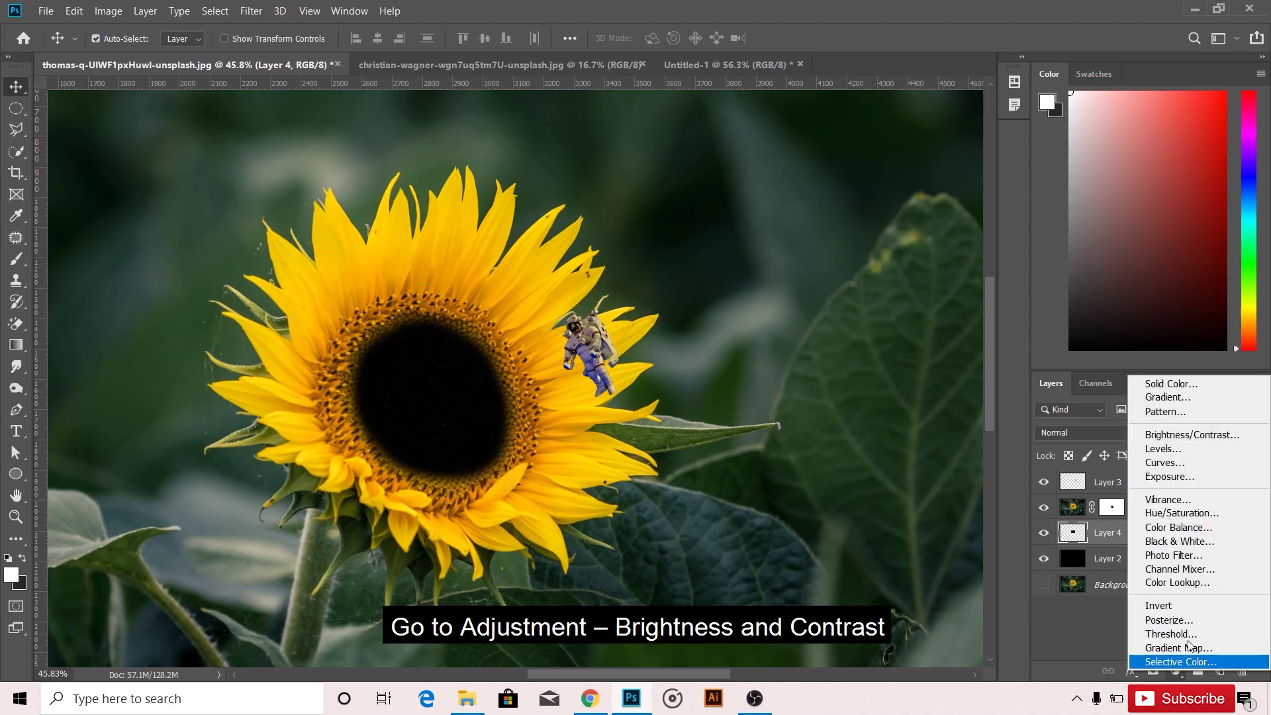
left_click(1189, 437)
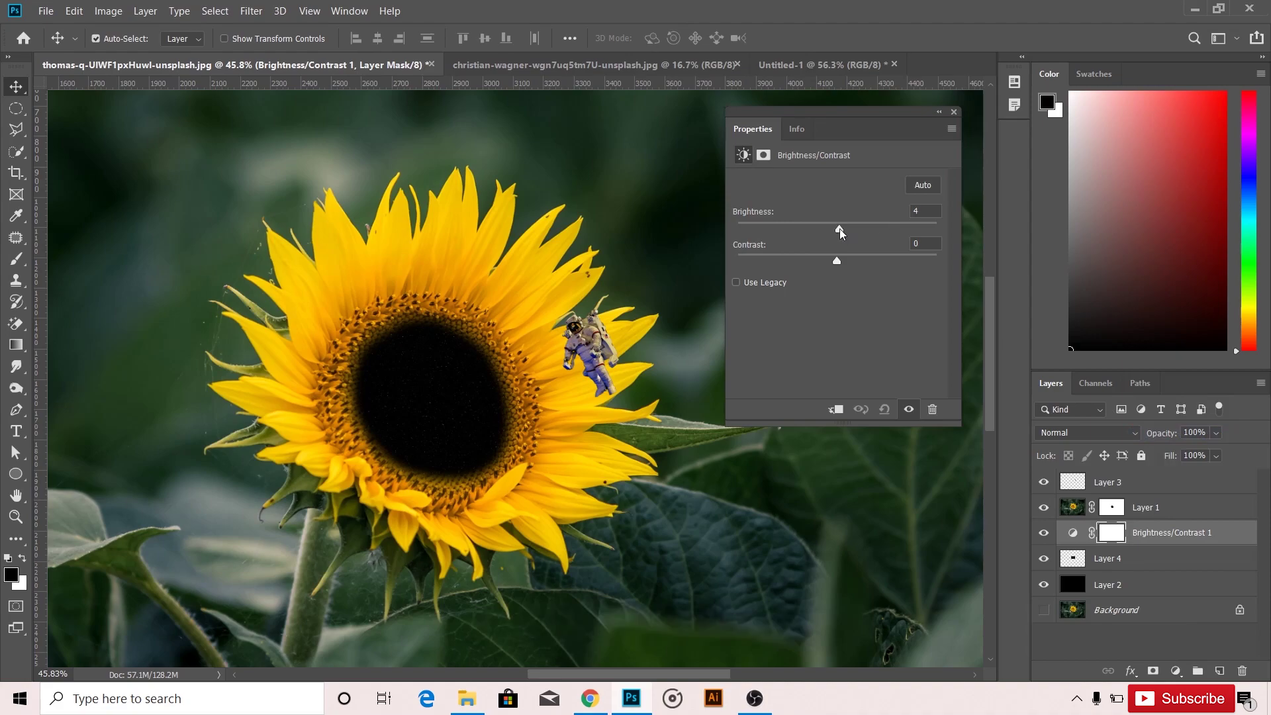
left_click_drag(839, 229, 949, 239)
left_click(954, 116)
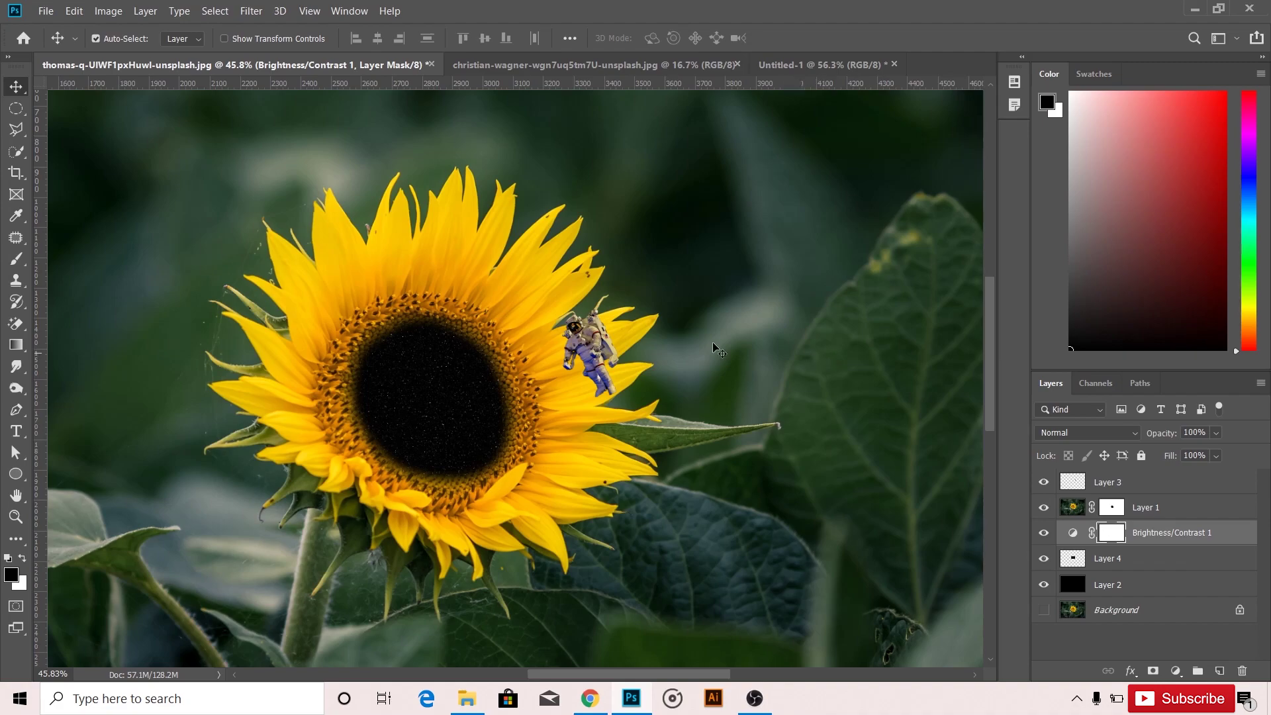
- Open comet.png and drag the comet into the sunflower's dark centre
left_click(45, 12)
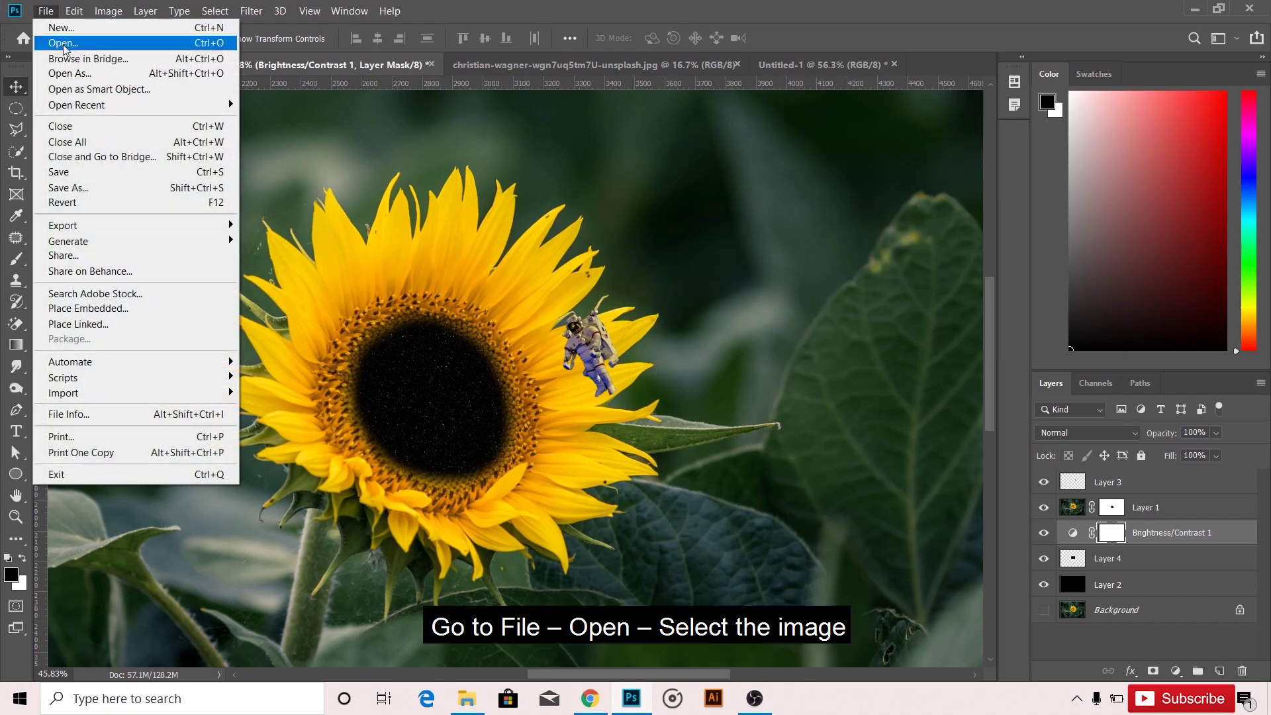
left_click(62, 44)
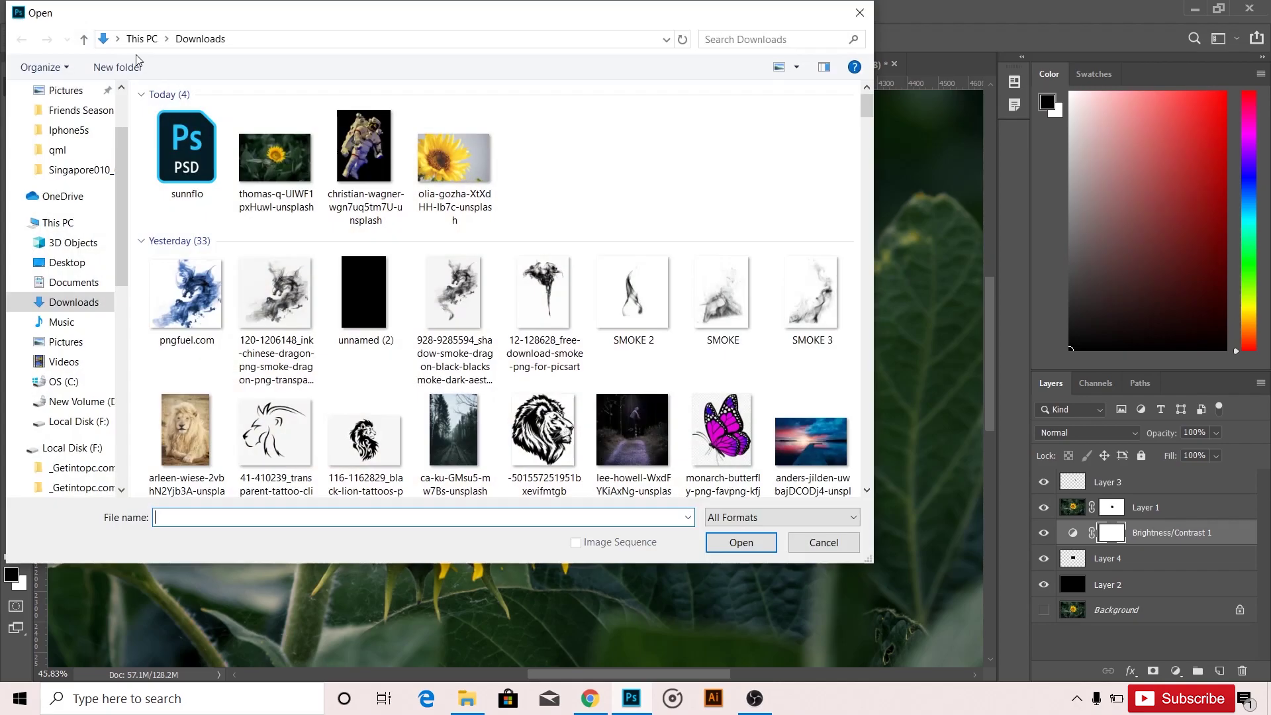
type("co")
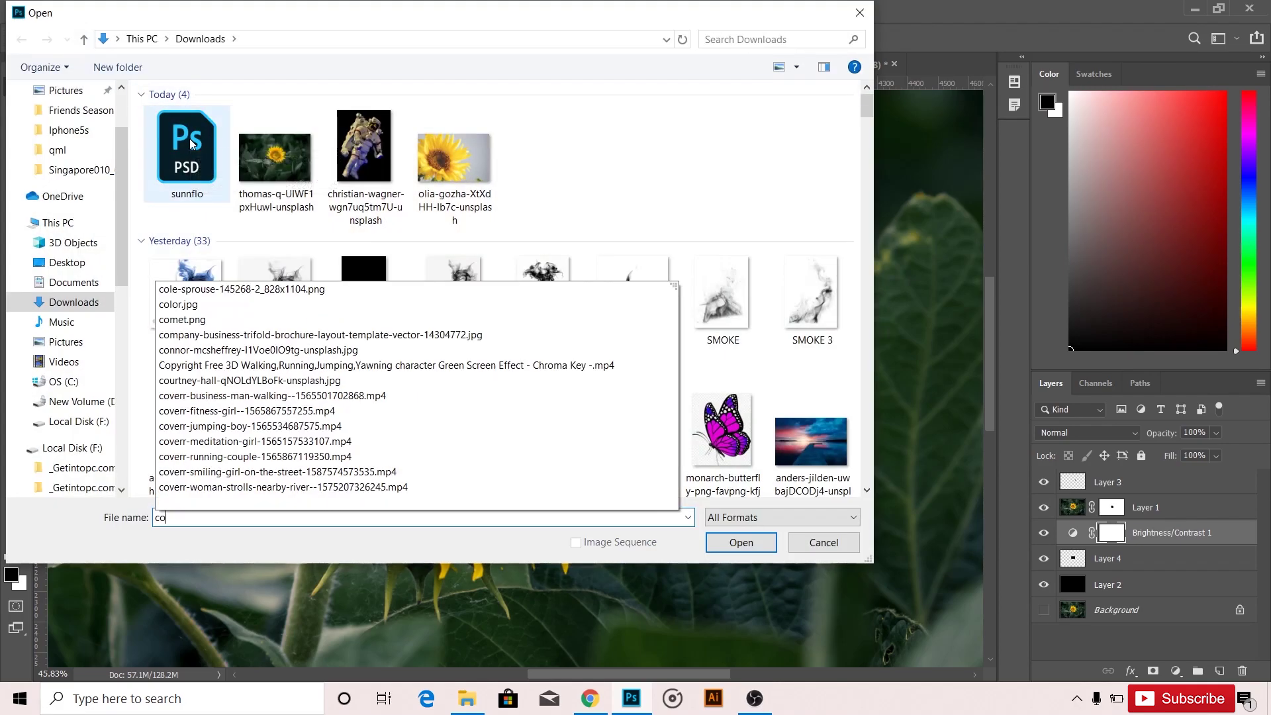
type("met")
key("Down")
key("Return")
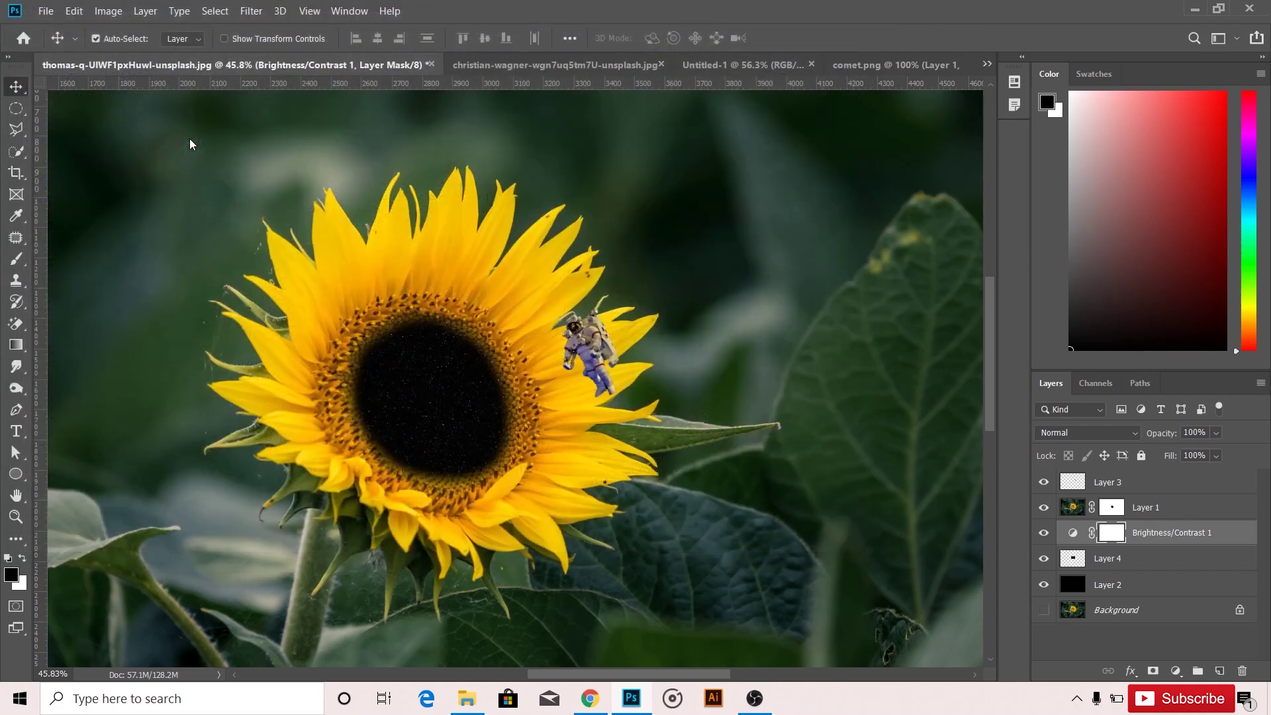
mouse_move(568, 397)
left_mouse_down()
mouse_move(244, 68)
mouse_move(462, 395)
left_mouse_up()
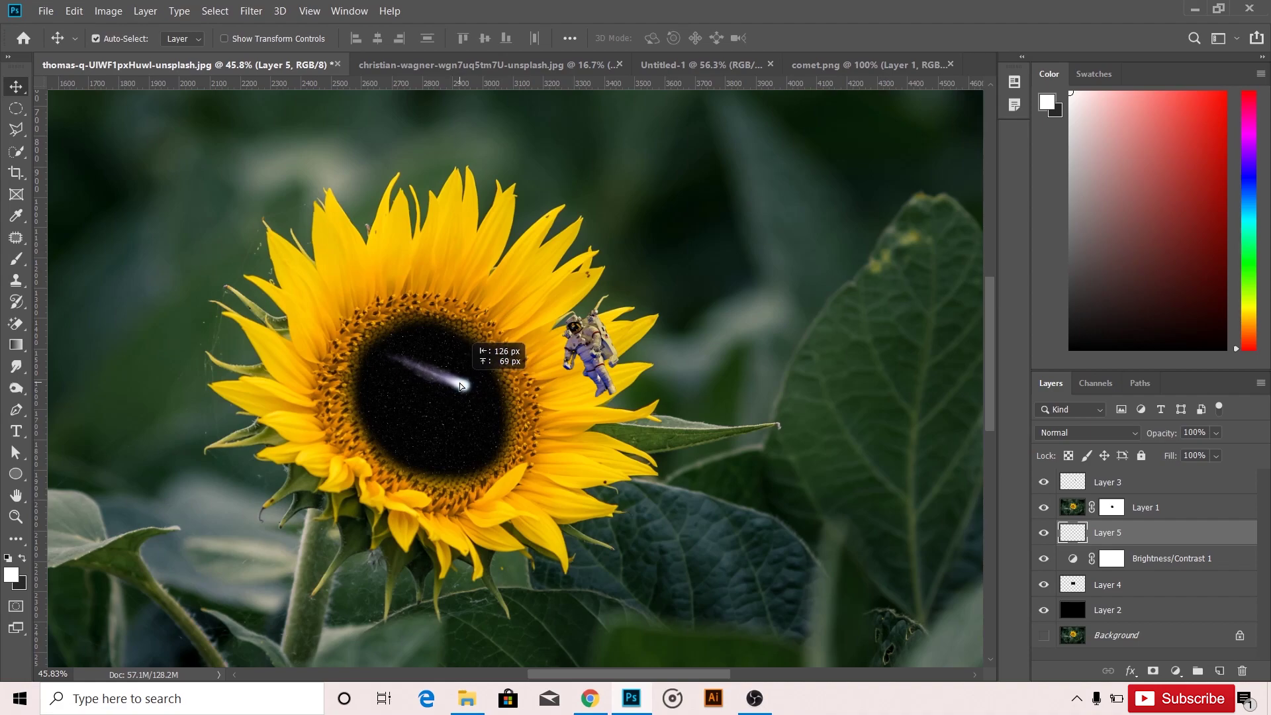
left_click_drag(462, 396, 452, 382)
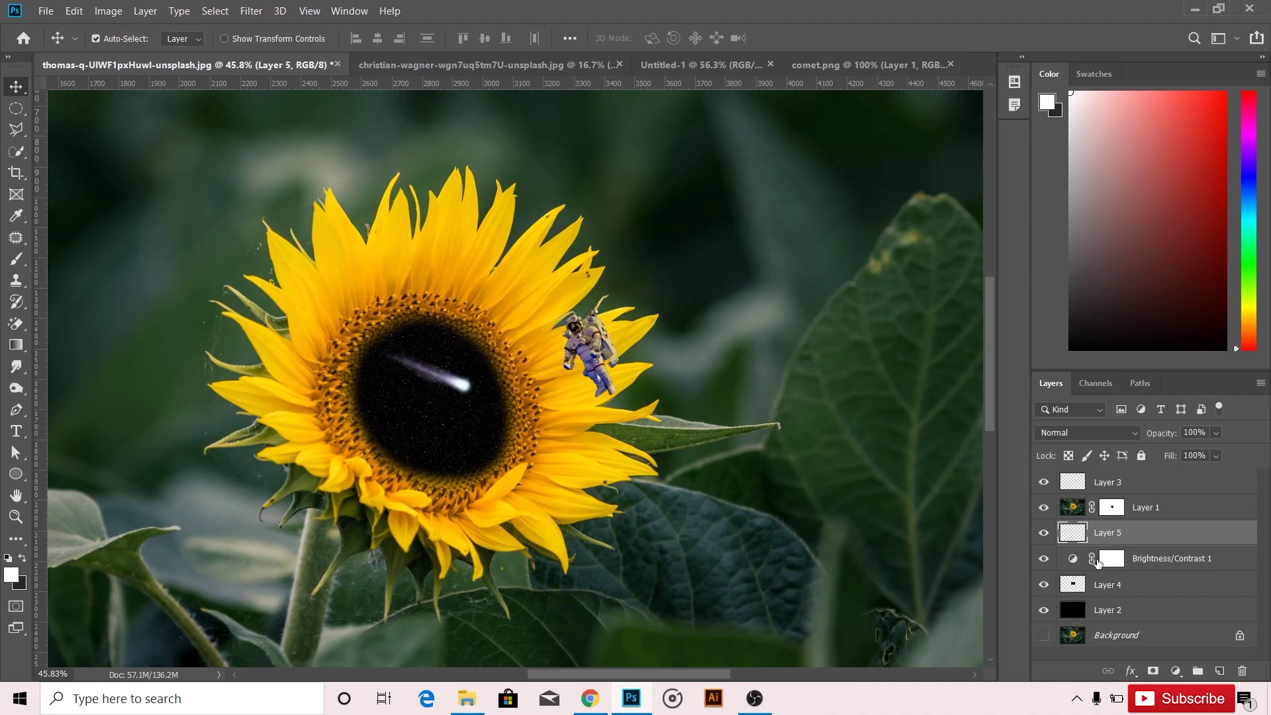
- Rename Layer 5 to 'comet' and Layer 4 to 'sky'
double_click(1108, 532)
type("comet")
key("Return")
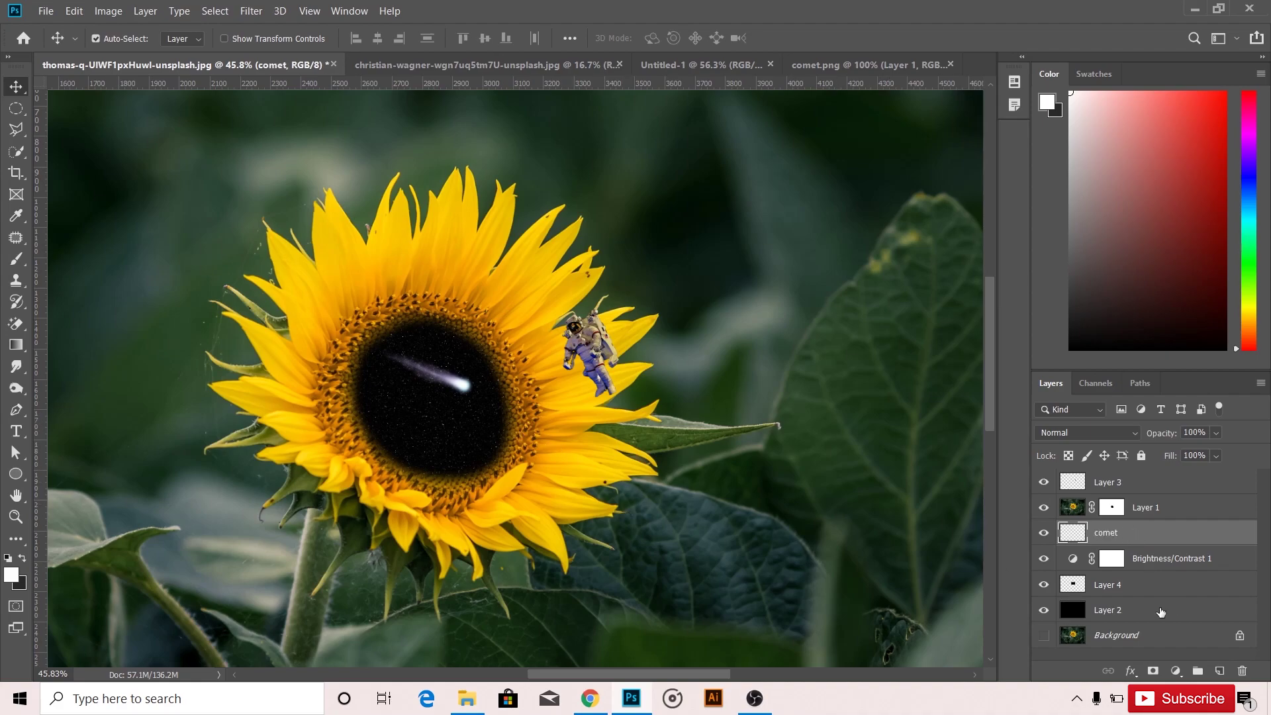
double_click(1107, 583)
type("sk")
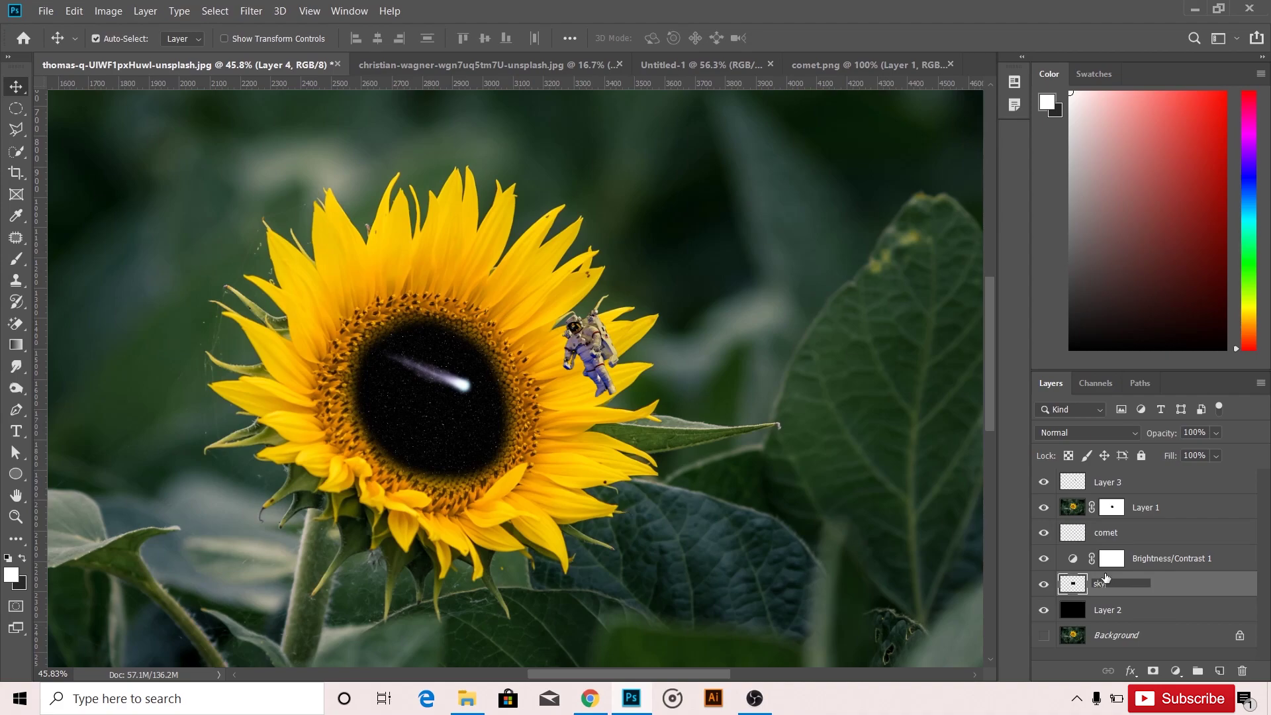
type("y")
key("Return")
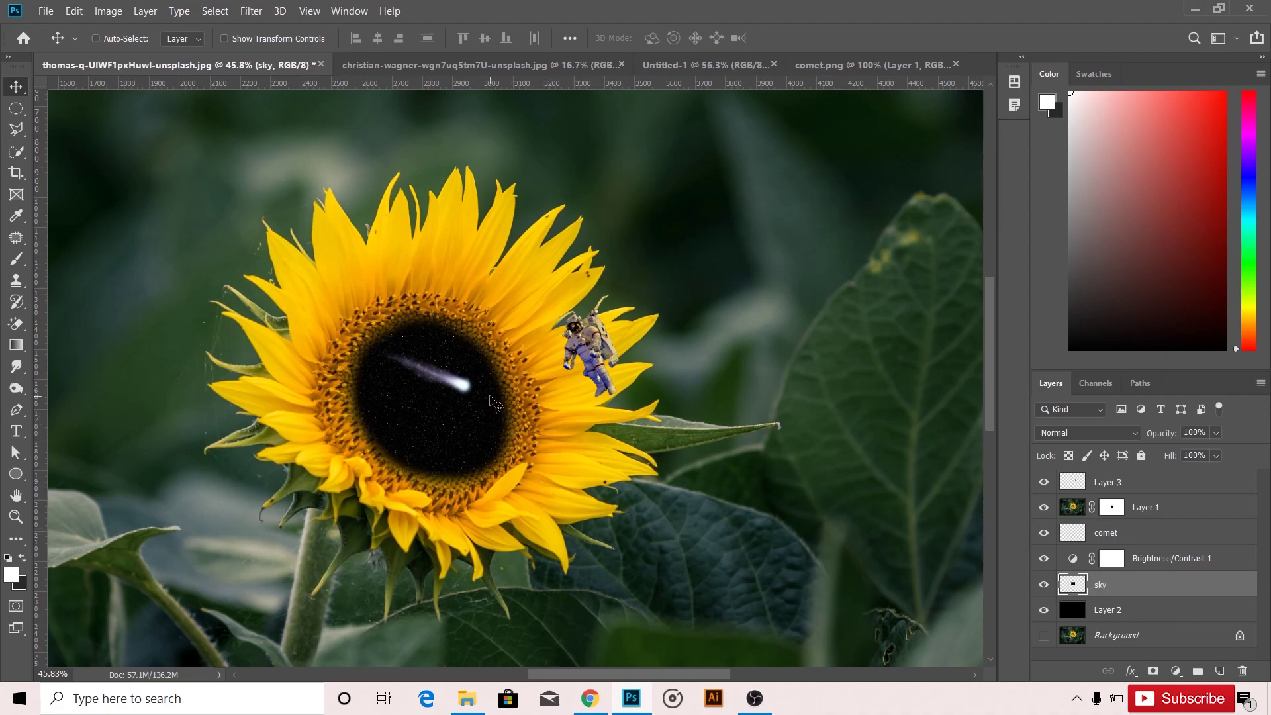
key("ctrl+t")
key("Return")
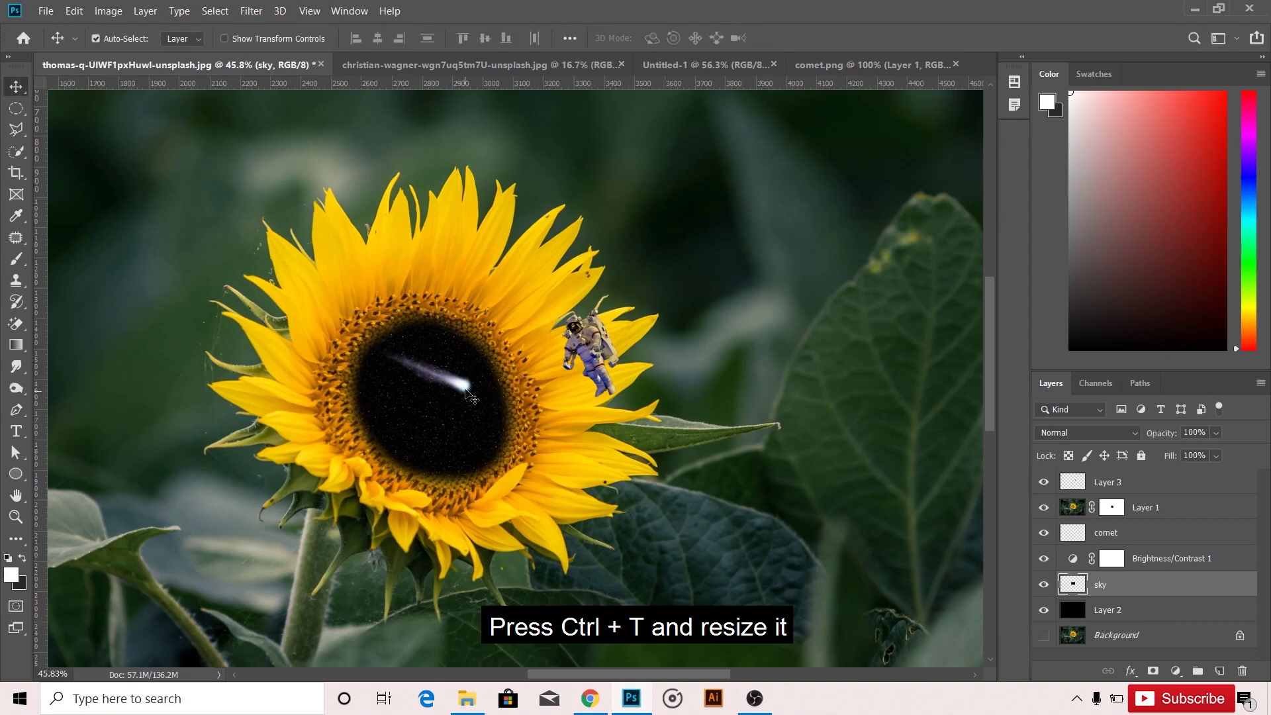
- Shrink the comet to about half its size within the starry centre
left_click(468, 397)
key("ctrl+t")
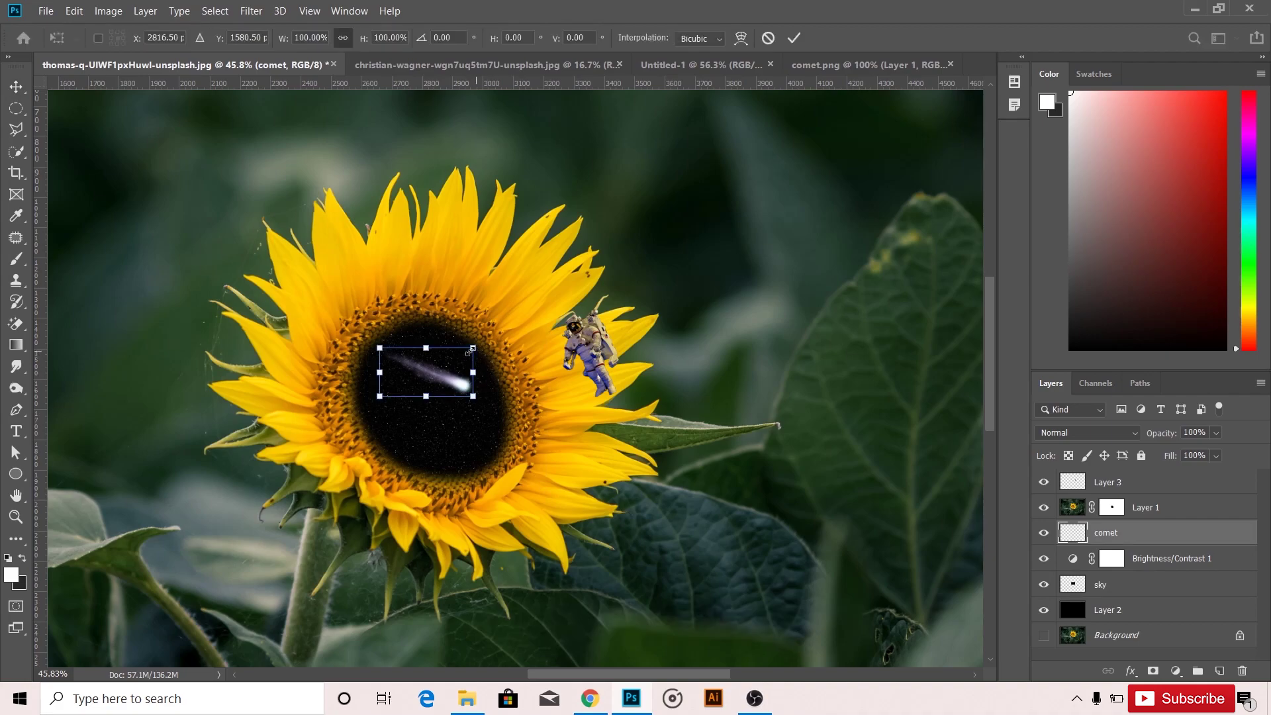
left_click_drag(472, 349, 402, 373)
key("Return")
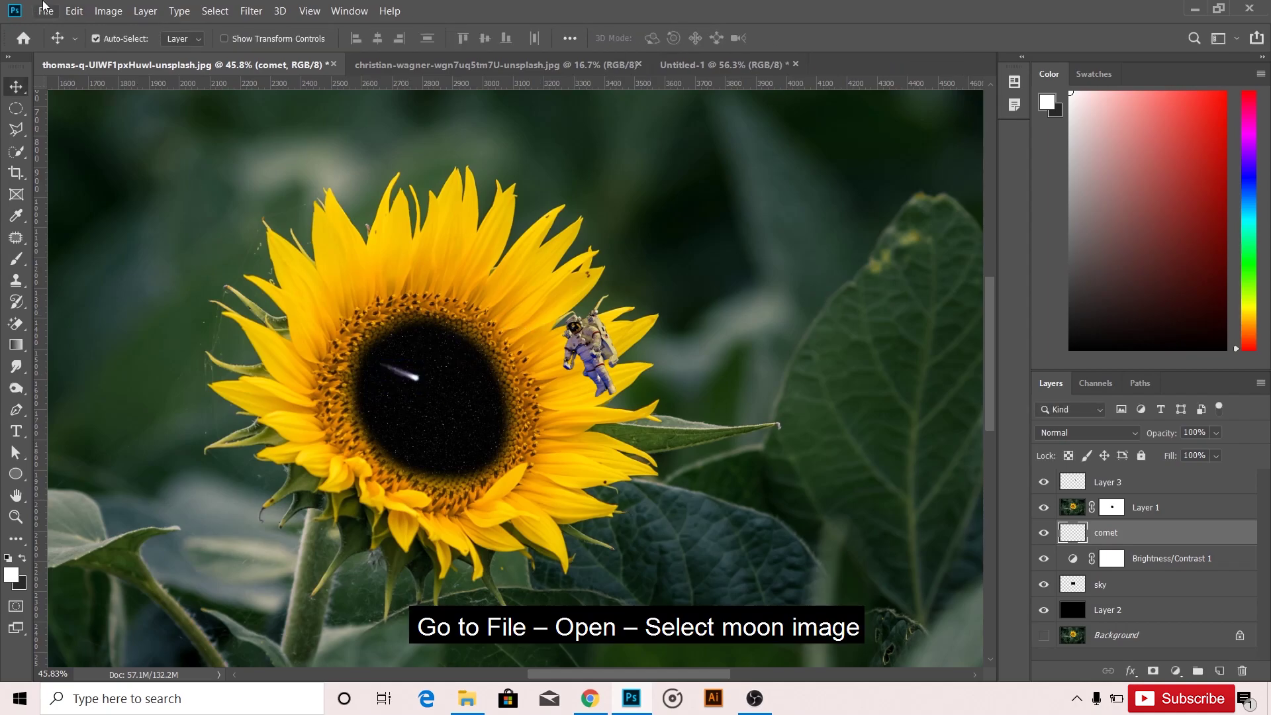
- Open moon.jpg from the File menu
left_click(44, 10)
left_click(52, 39)
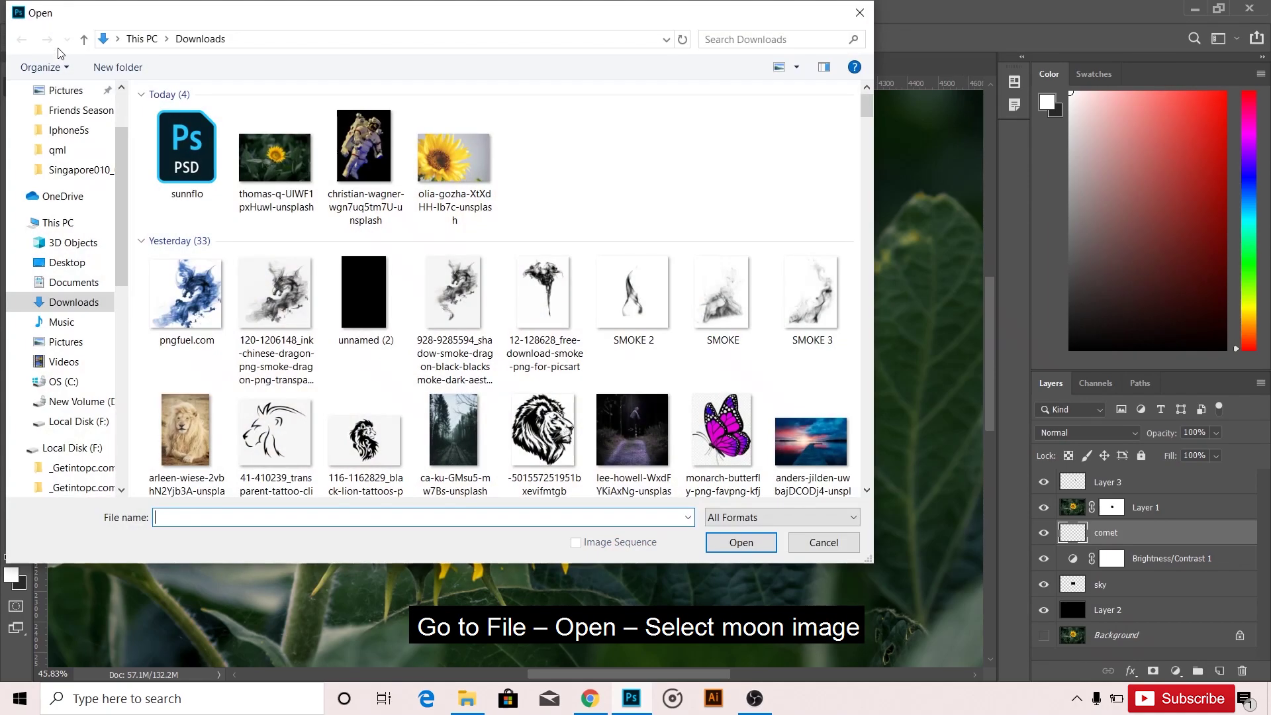
type("moo")
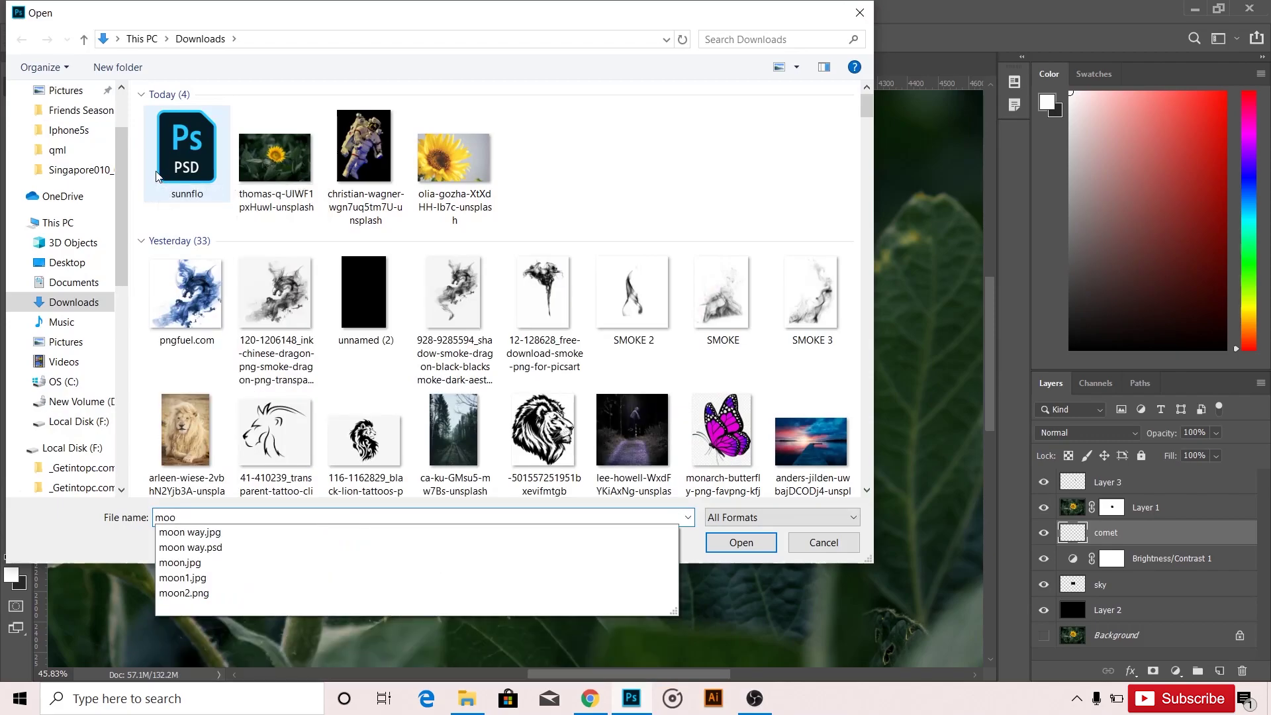
key("Down")
key("Down")
key("Down")
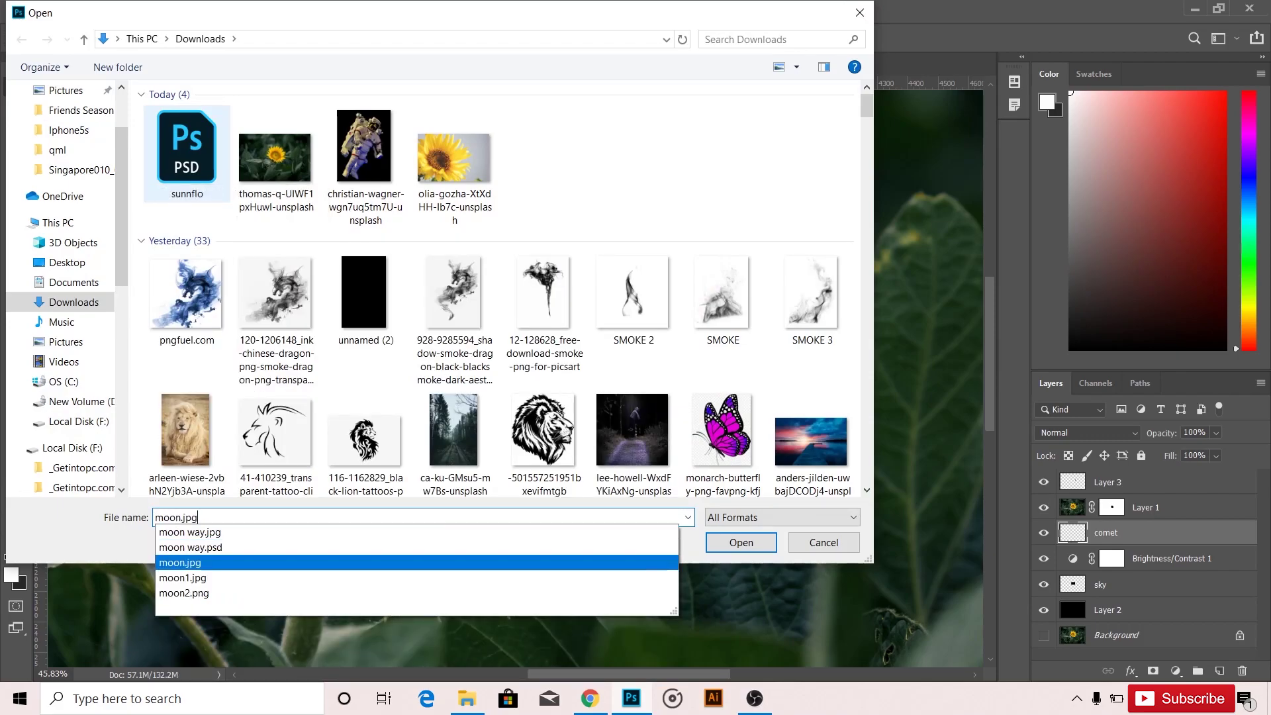
key("Return")
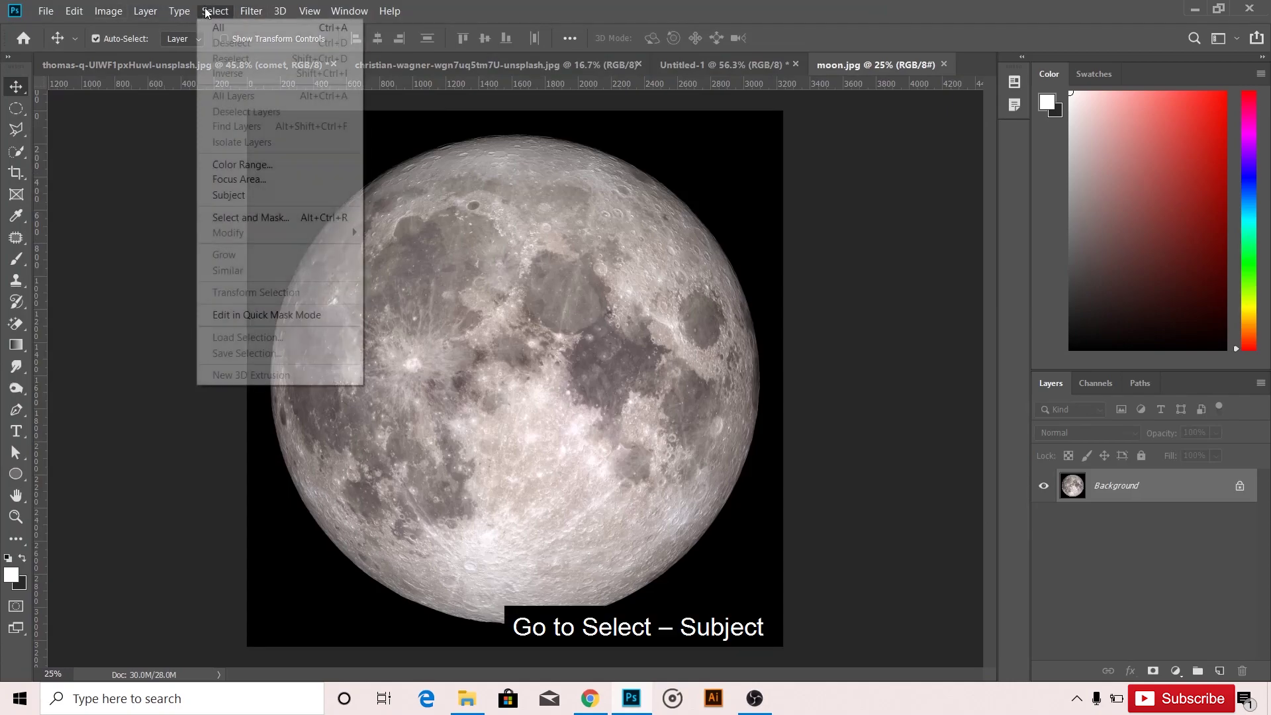
- Select the moon as the subject and drag it into the sunflower document
left_click(215, 10)
left_click(225, 196)
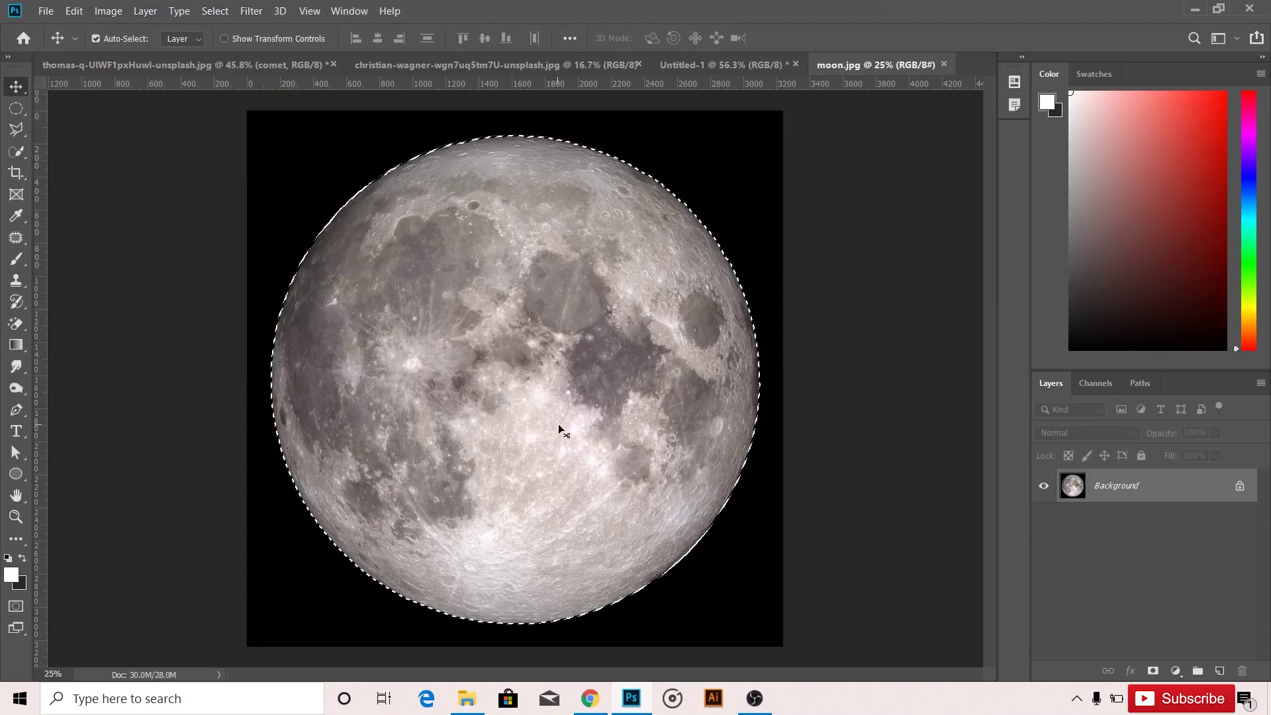
mouse_move(558, 434)
left_mouse_down()
mouse_move(303, 119)
mouse_move(469, 452)
left_mouse_up()
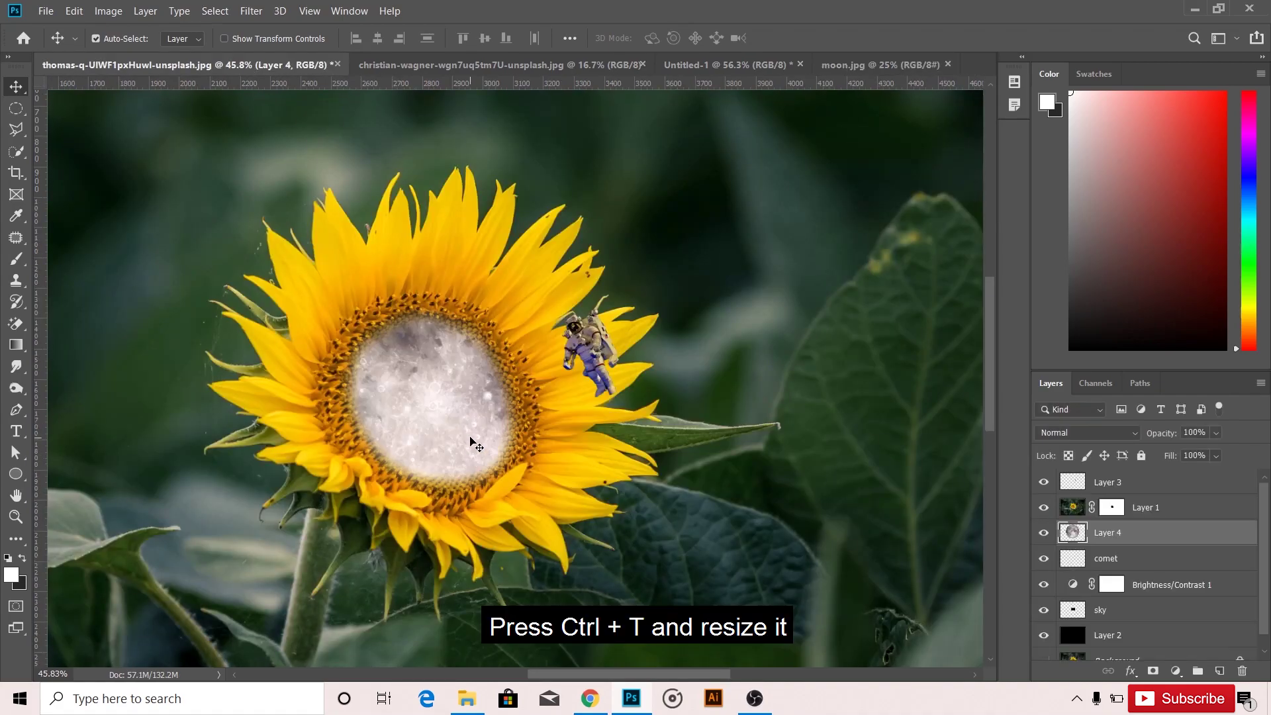
- Shrink, rotate and move the moon into the lower part of the sunflower's starry centre
key("ctrl+t")
scroll(471, 434, "down", 1, "alt")
scroll(471, 434, "down", 3, "alt")
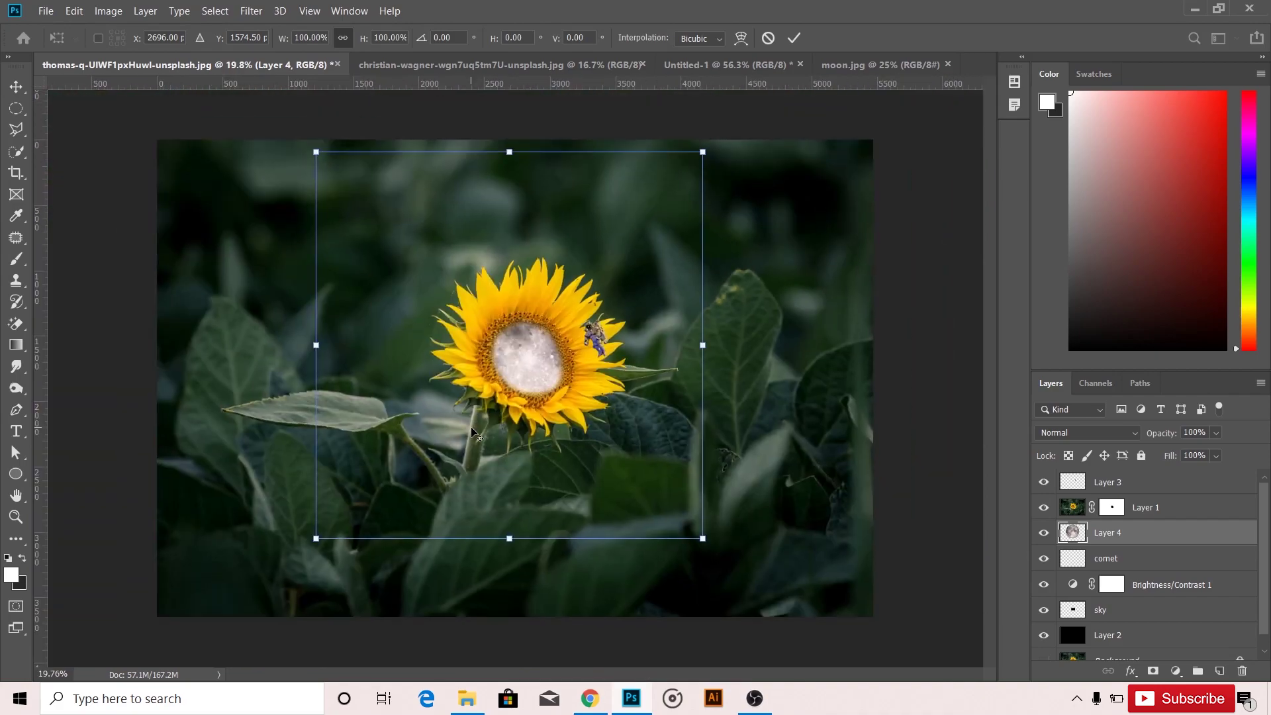
scroll(472, 434, "down", 2, "alt")
mouse_move(656, 207)
left_mouse_down()
mouse_move(492, 430)
mouse_move(509, 404)
left_mouse_up()
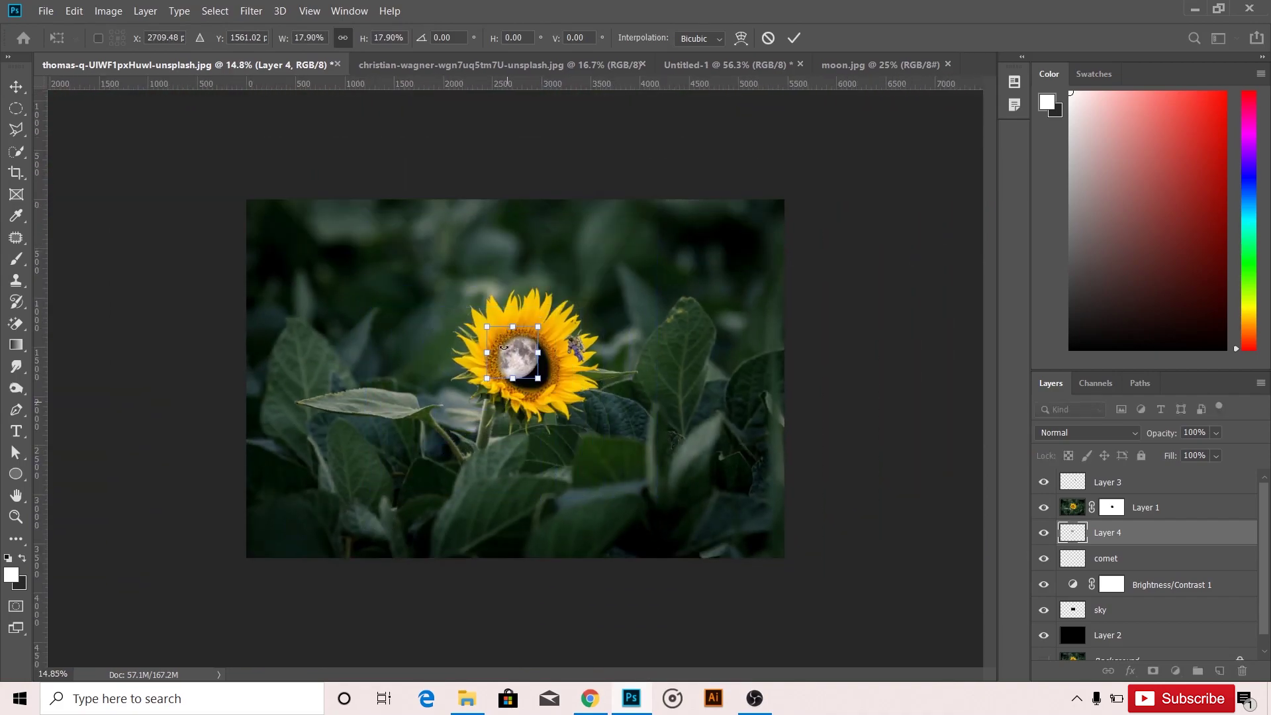
left_click_drag(481, 323, 550, 393)
scroll(527, 367, "up", 2)
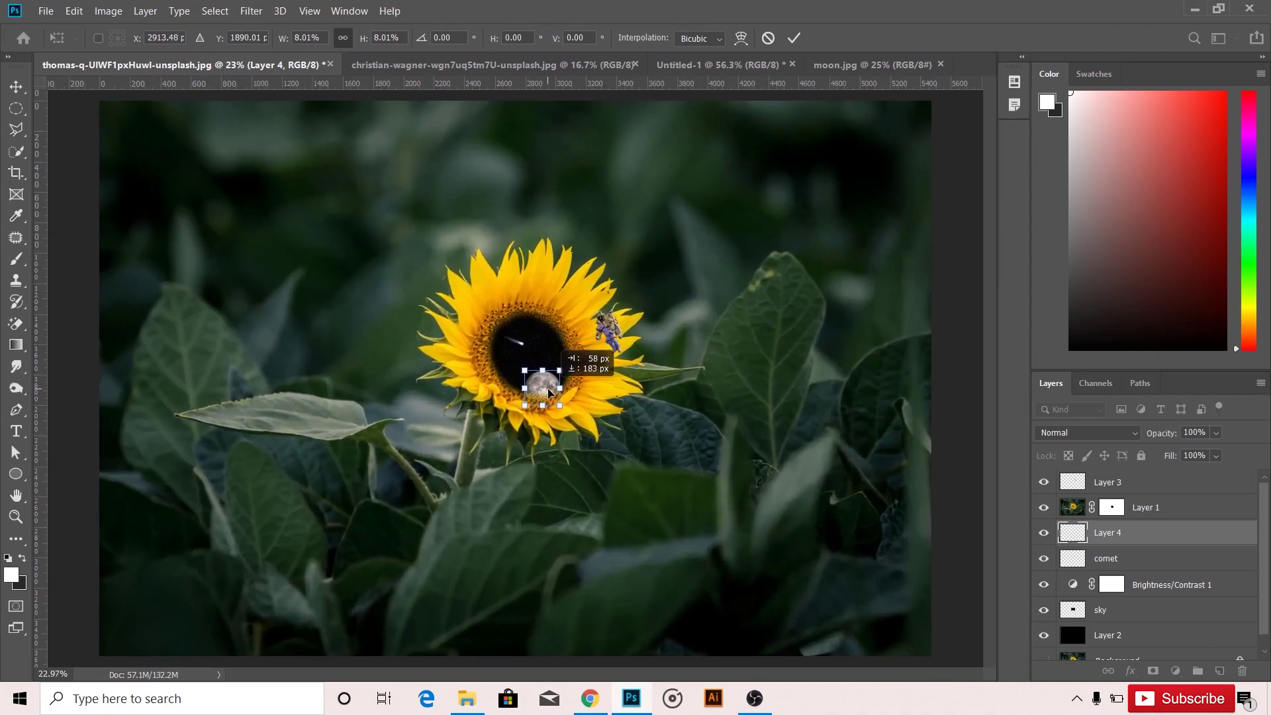
scroll(549, 392, "up", 2)
scroll(549, 391, "up", 1)
scroll(548, 388, "up", 3)
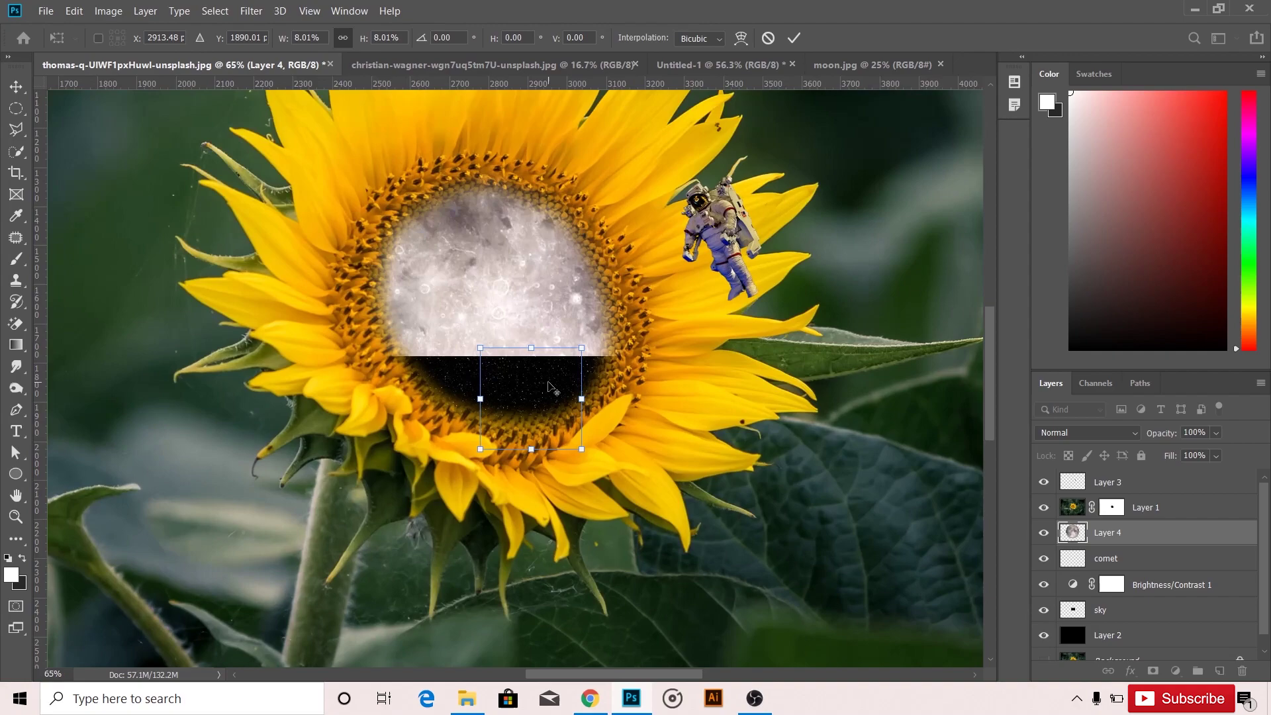
scroll(548, 388, "up", 1)
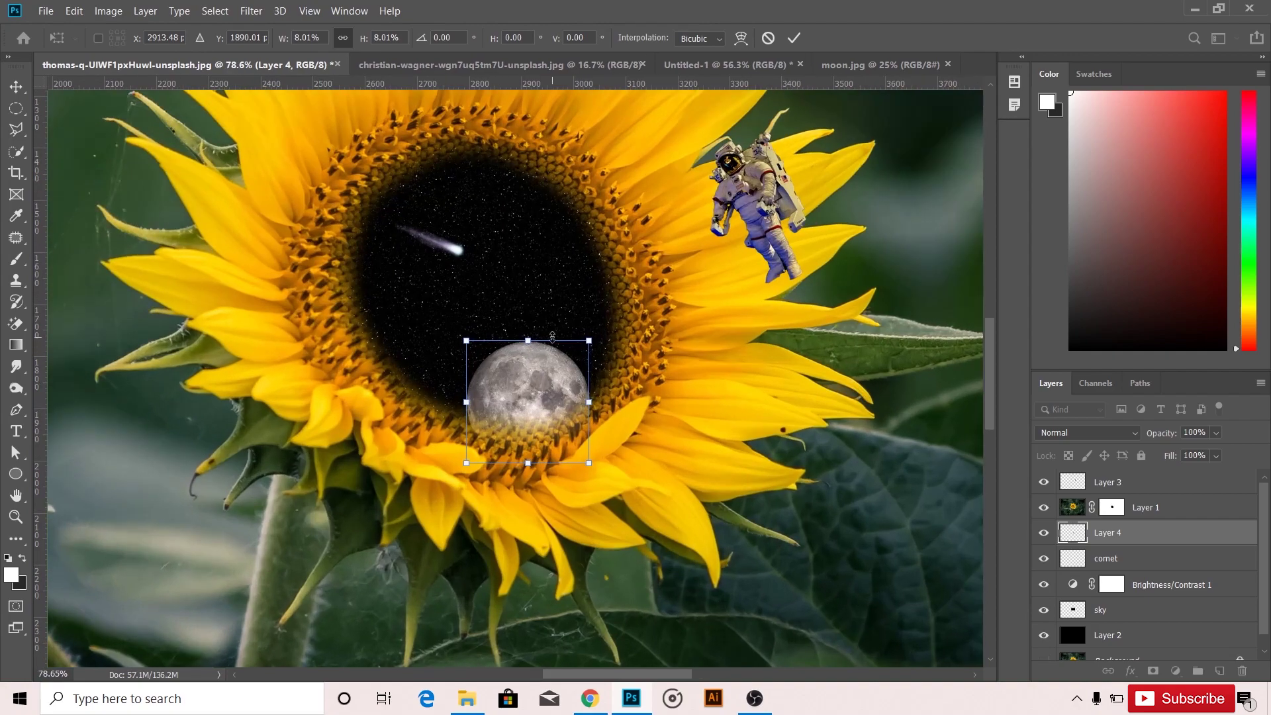
left_click_drag(542, 383, 575, 348)
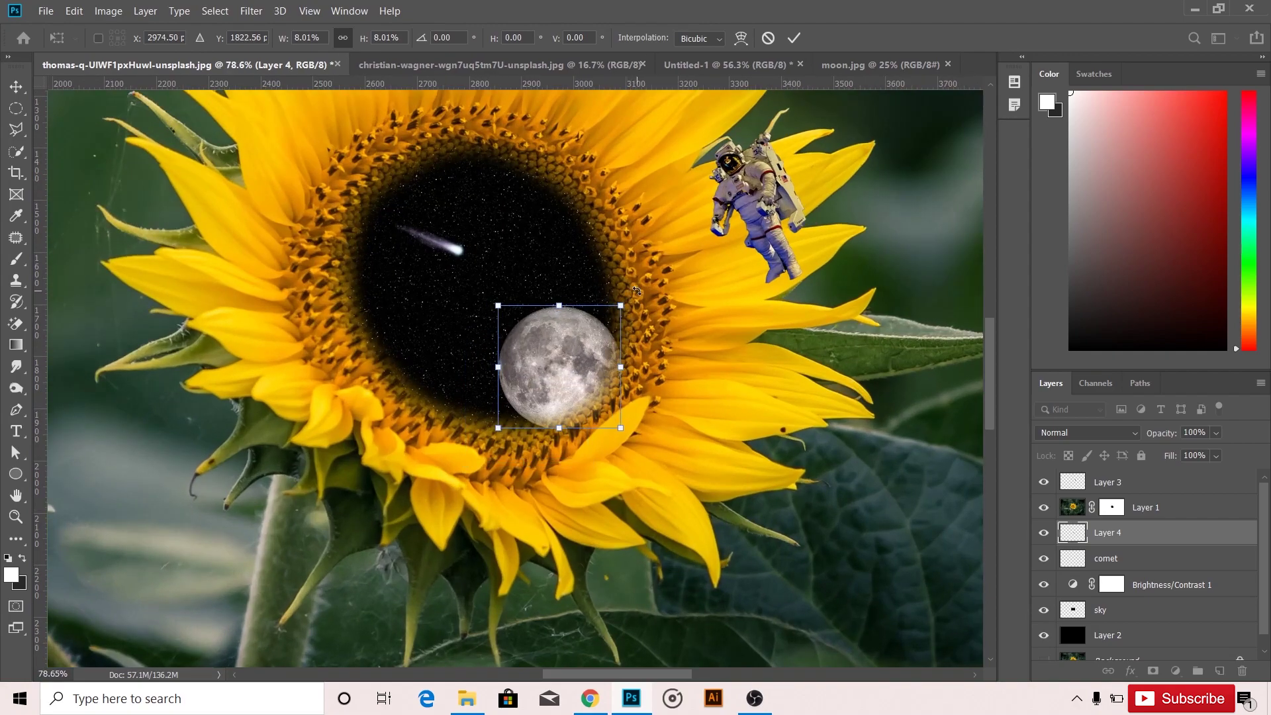
mouse_move(636, 289)
left_mouse_down()
mouse_move(590, 470)
mouse_move(541, 465)
left_mouse_up()
left_click_drag(564, 367, 564, 393)
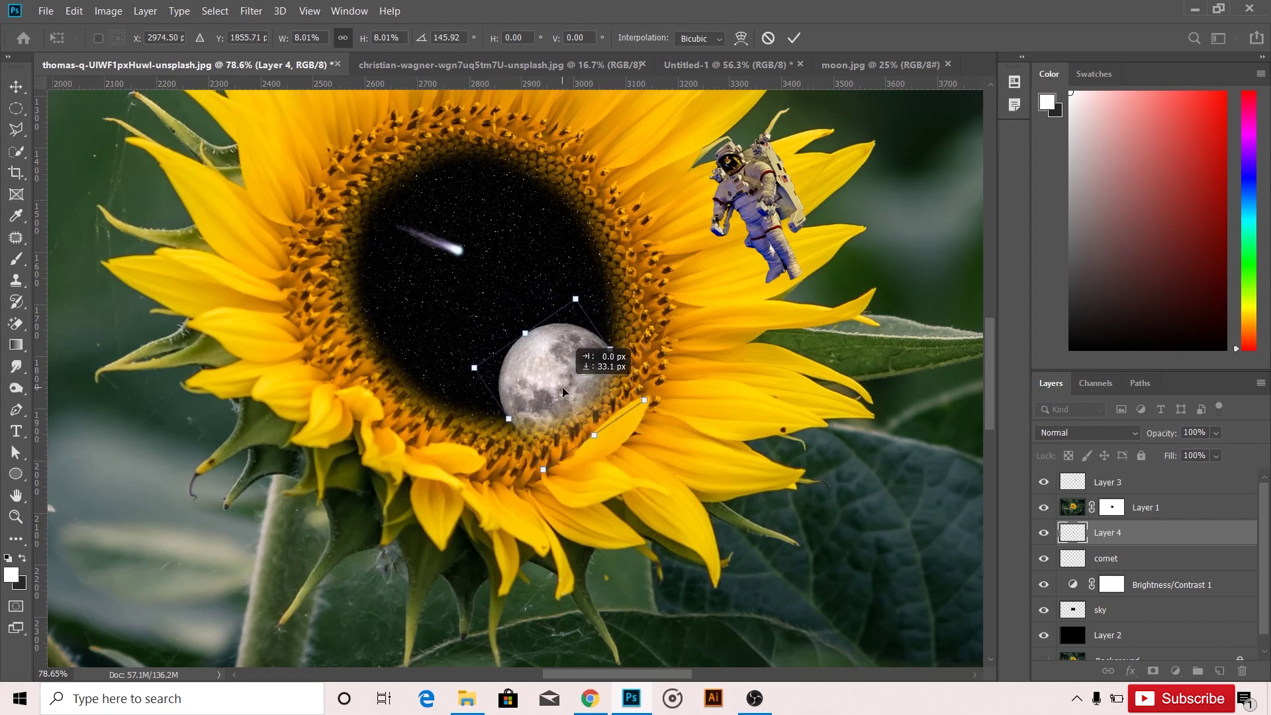
mouse_move(571, 308)
left_mouse_down()
mouse_move(556, 339)
mouse_move(570, 347)
mouse_move(553, 322)
mouse_move(546, 337)
left_mouse_up()
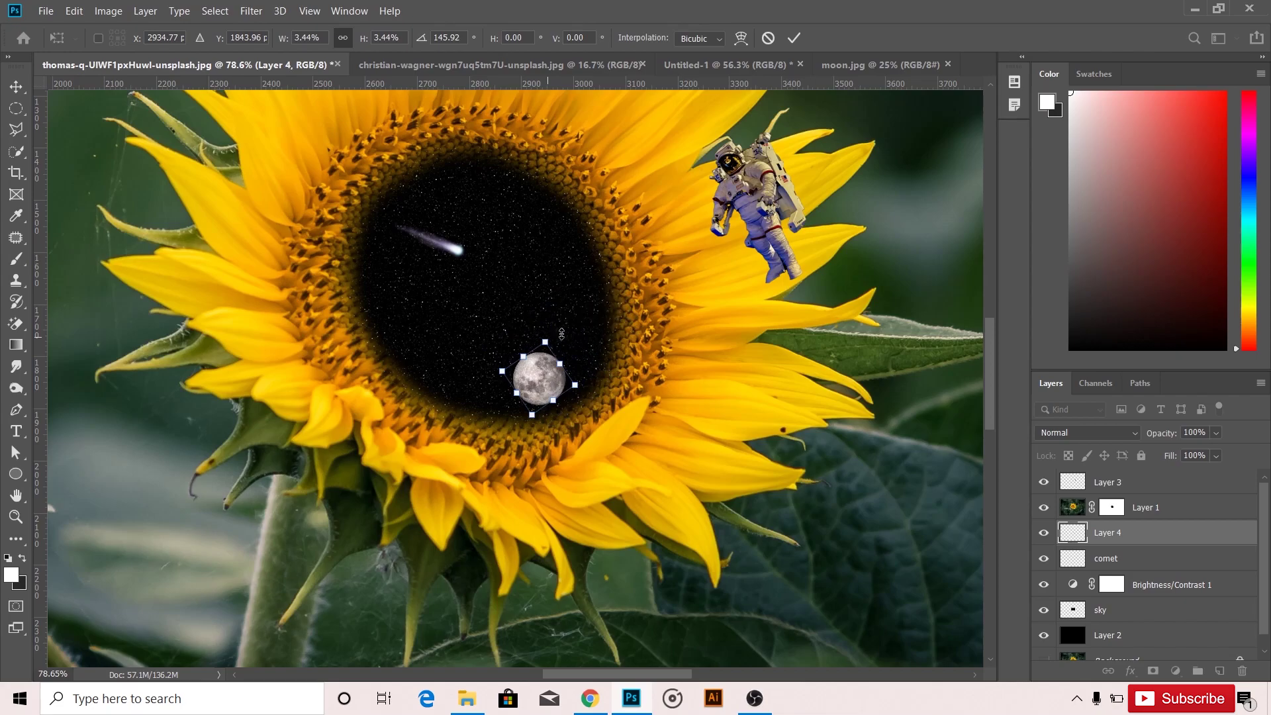
- Commit the moon's transform and rename Layer 4 to 'moon'
key("Return")
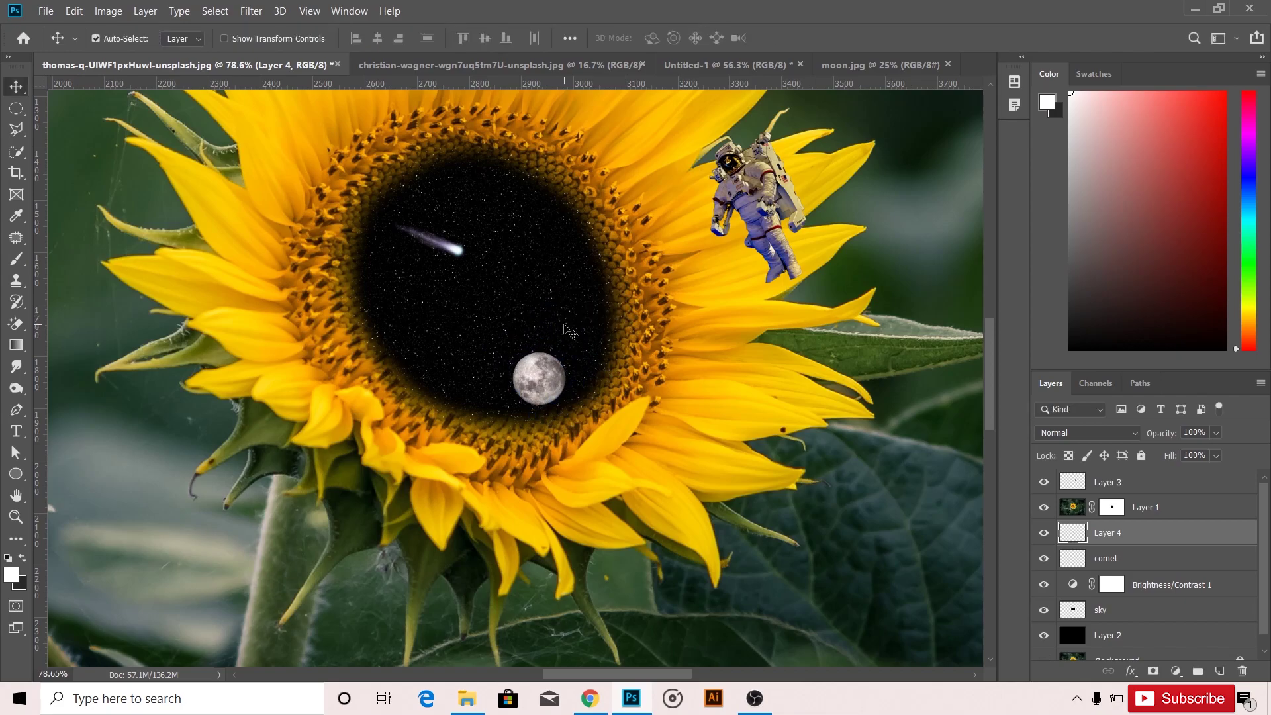
double_click(1111, 537)
type("moon")
key("Return")
- Add a white Color Overlay effect (Screen, 55%) to the moon
left_click(1133, 673)
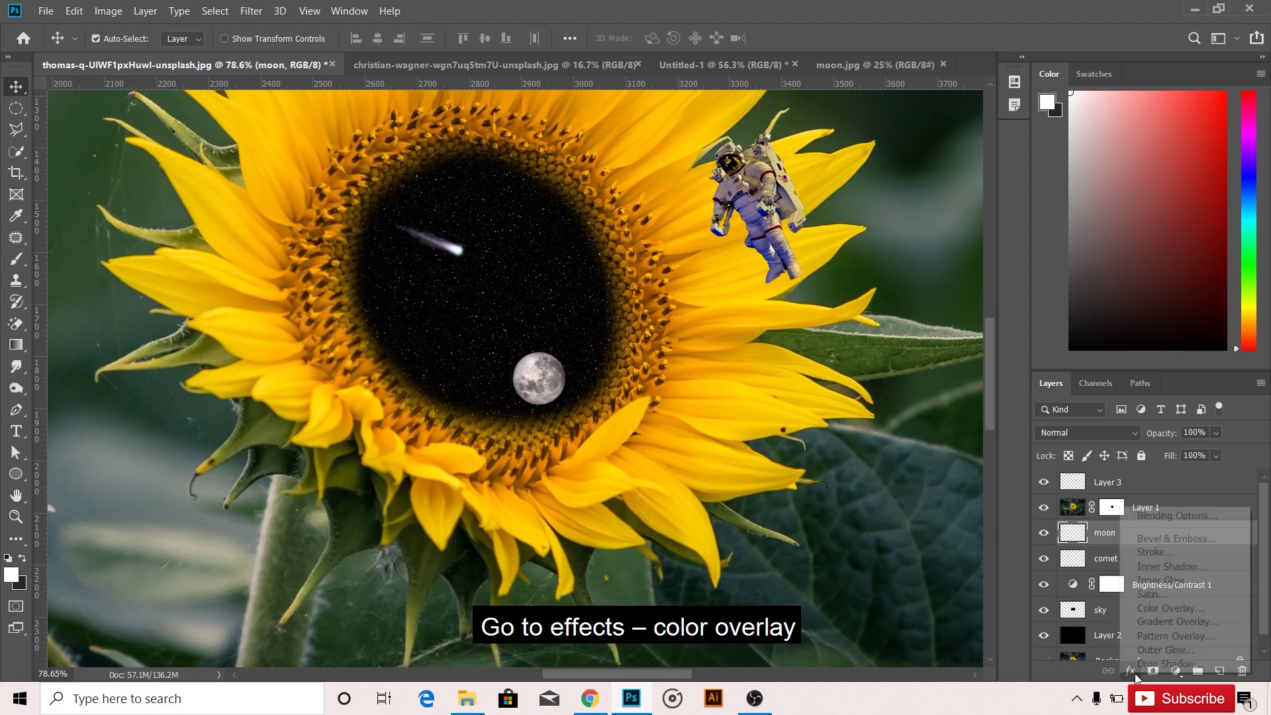
left_click(1157, 608)
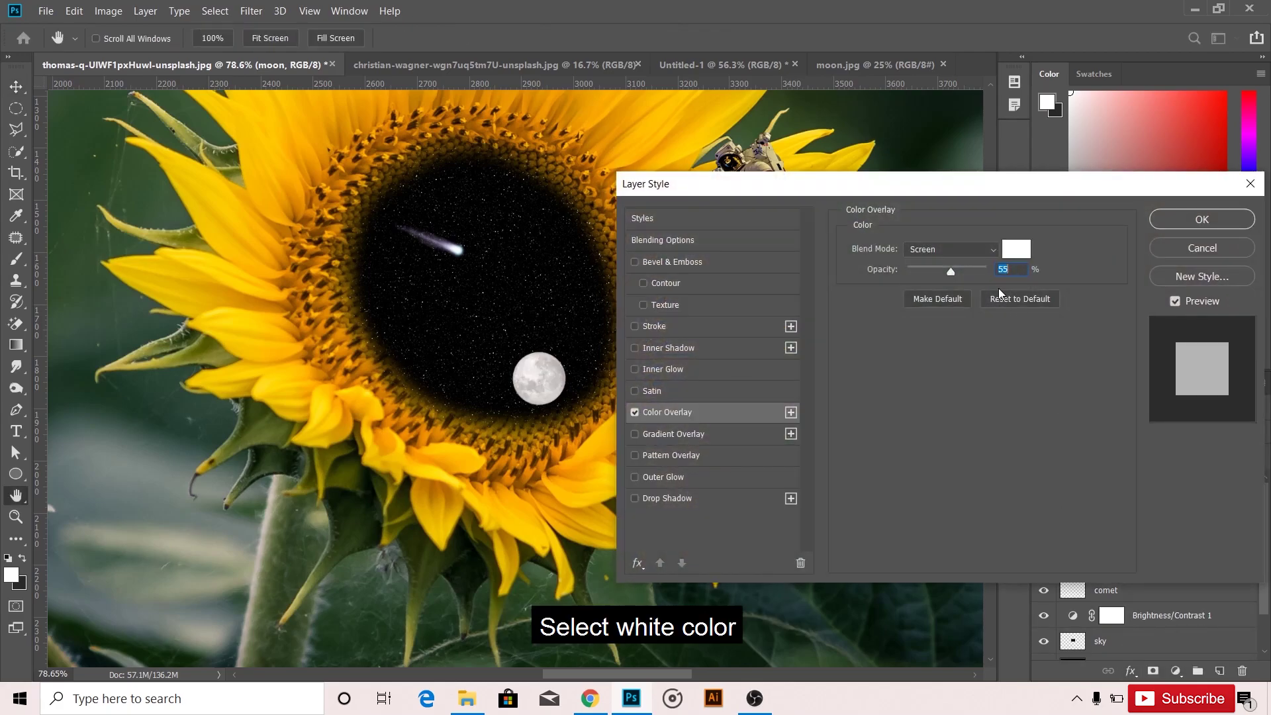
left_click(1011, 247)
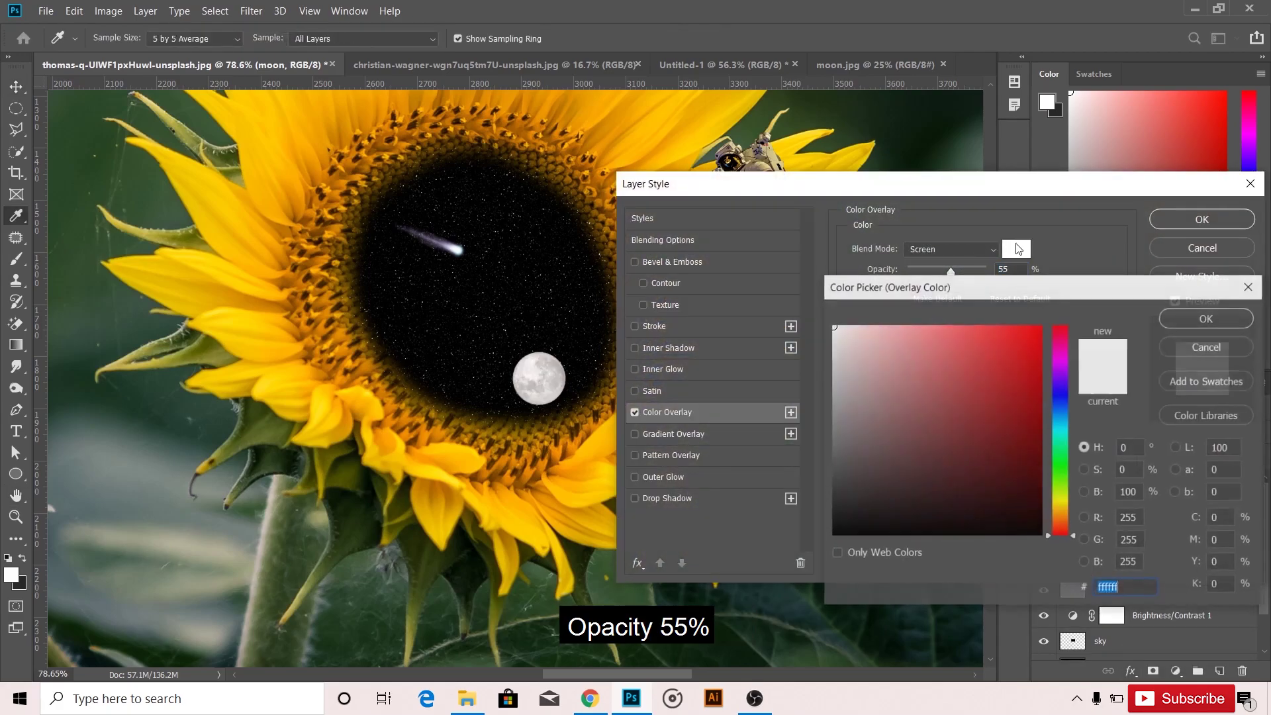
left_click(1188, 318)
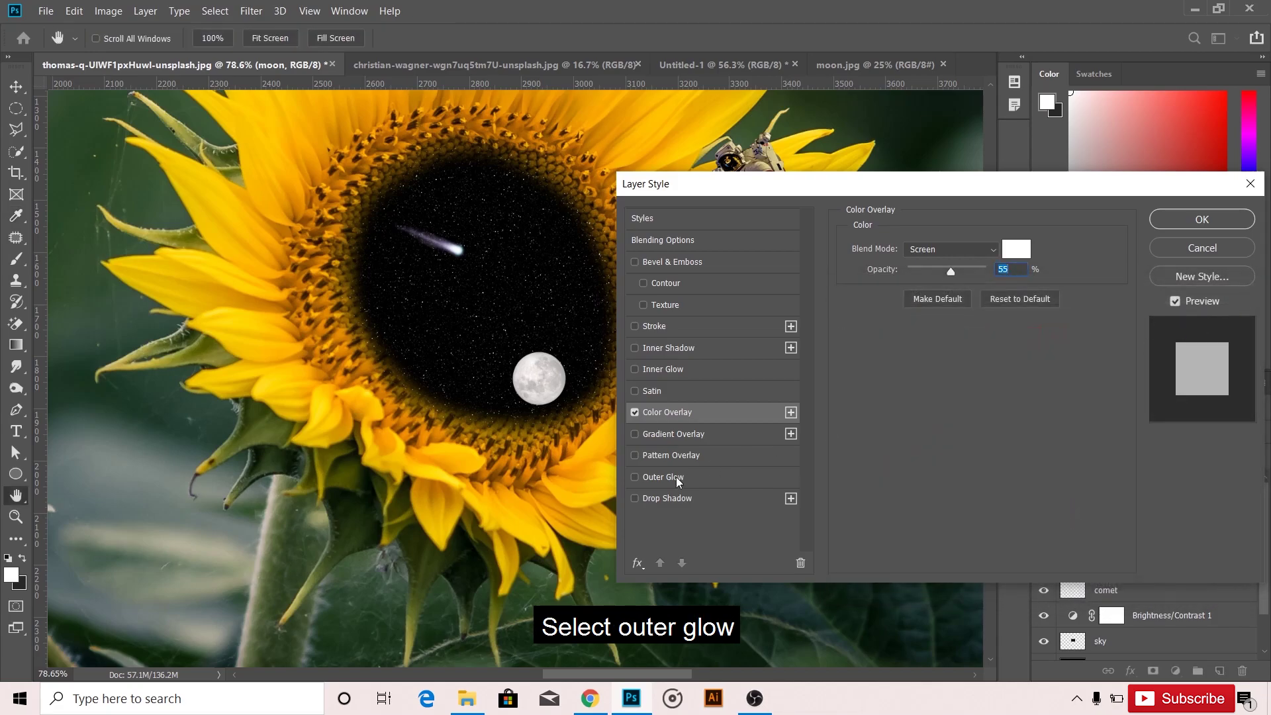
- Add Outer Glow and Inner Glow of size 27 with reduced opacity, and apply the effects
left_click(655, 478)
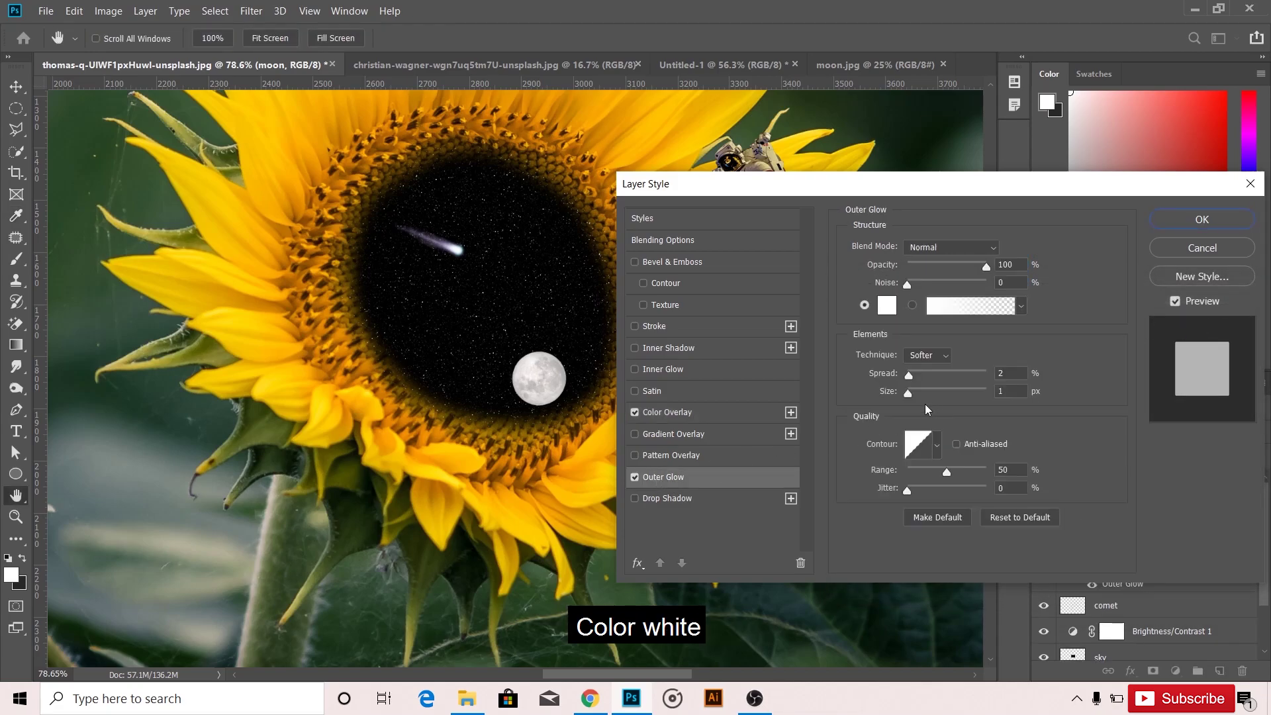
left_click_drag(907, 394, 921, 393)
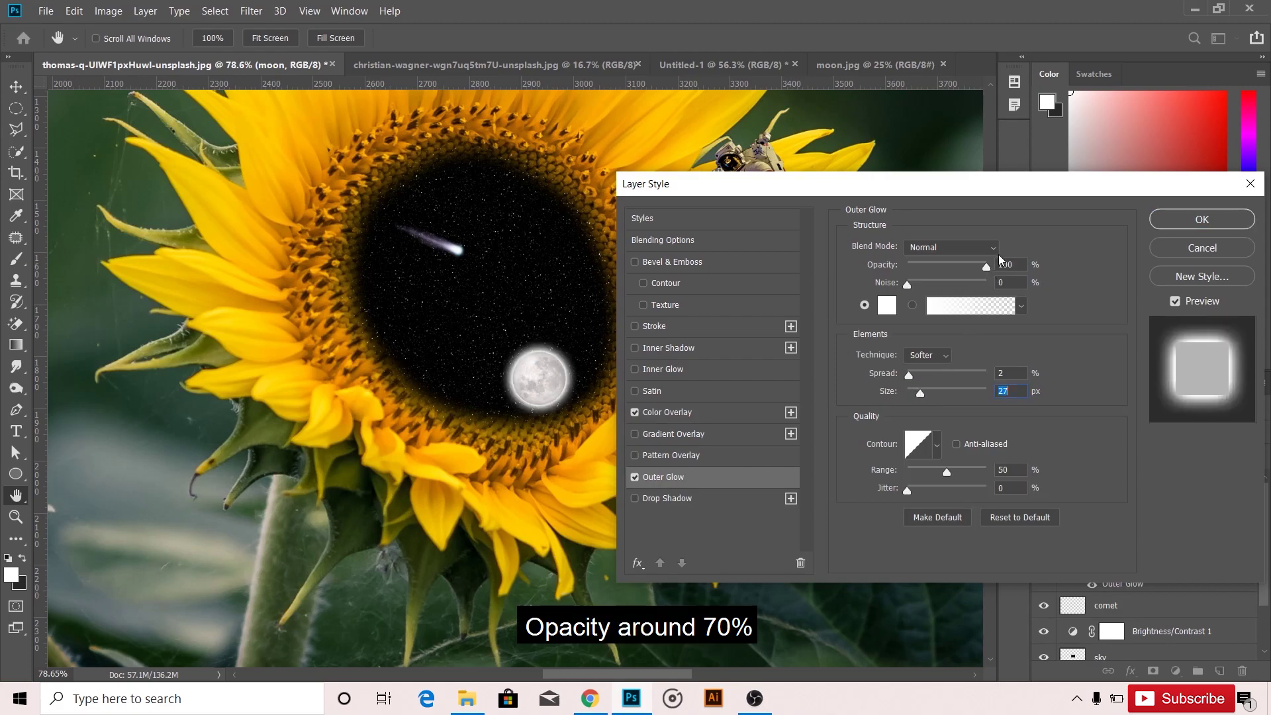
left_click_drag(986, 265, 970, 266)
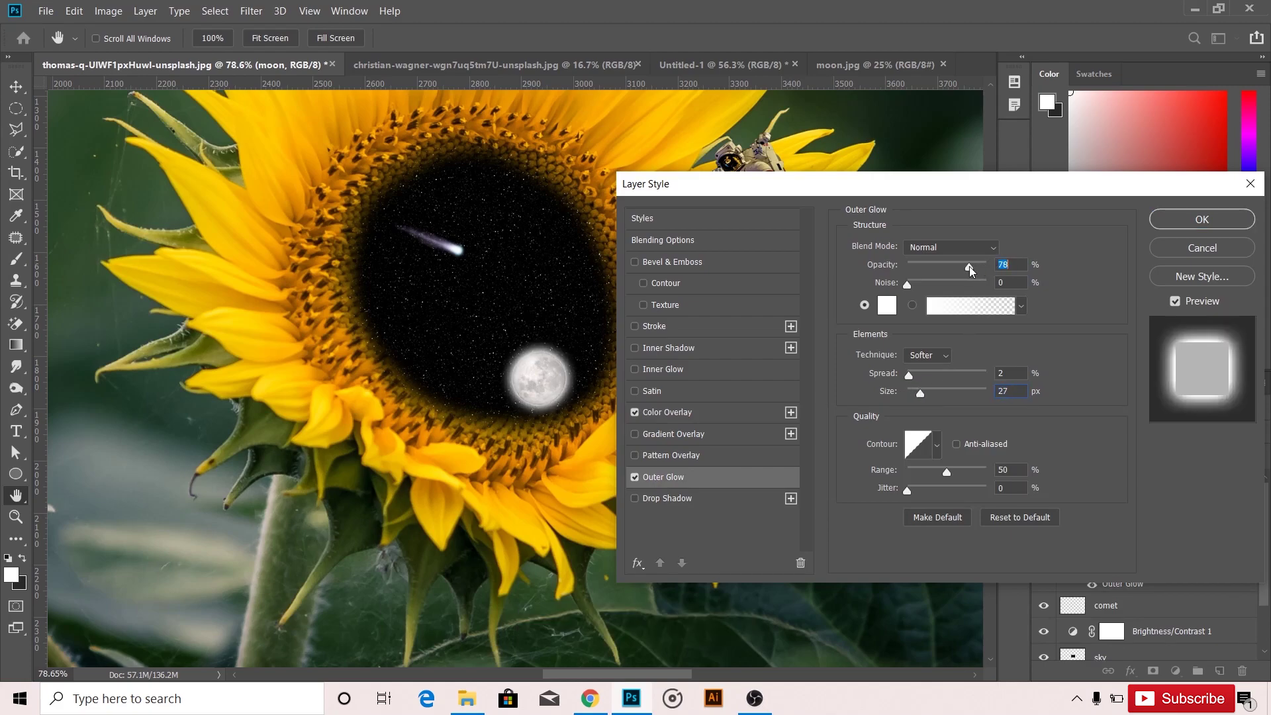
left_click(651, 372)
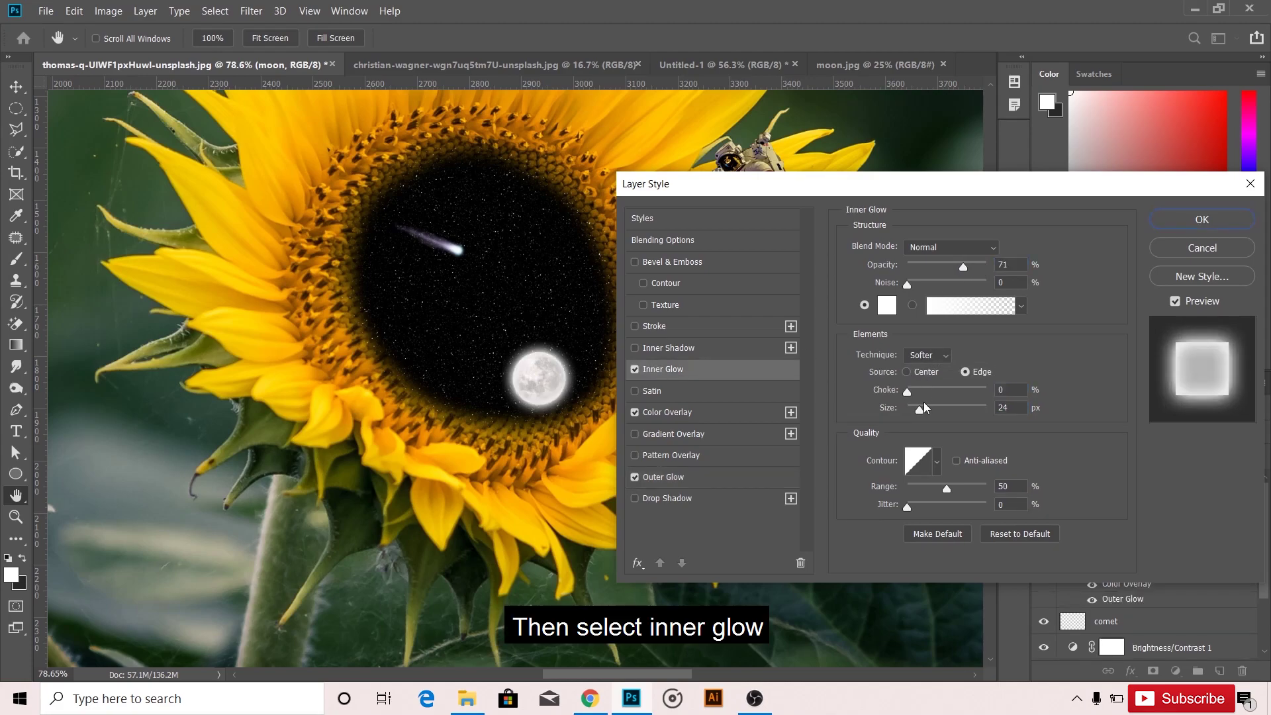
left_click_drag(919, 413, 921, 415)
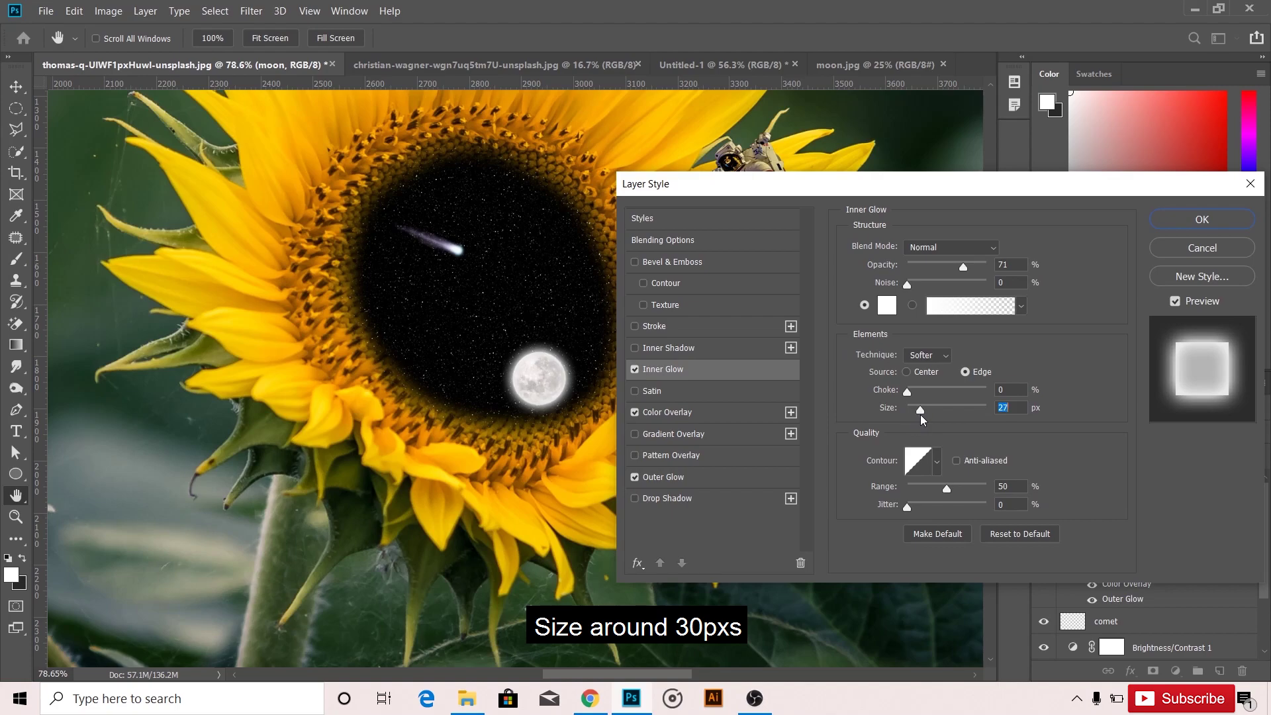
left_click_drag(962, 267, 957, 265)
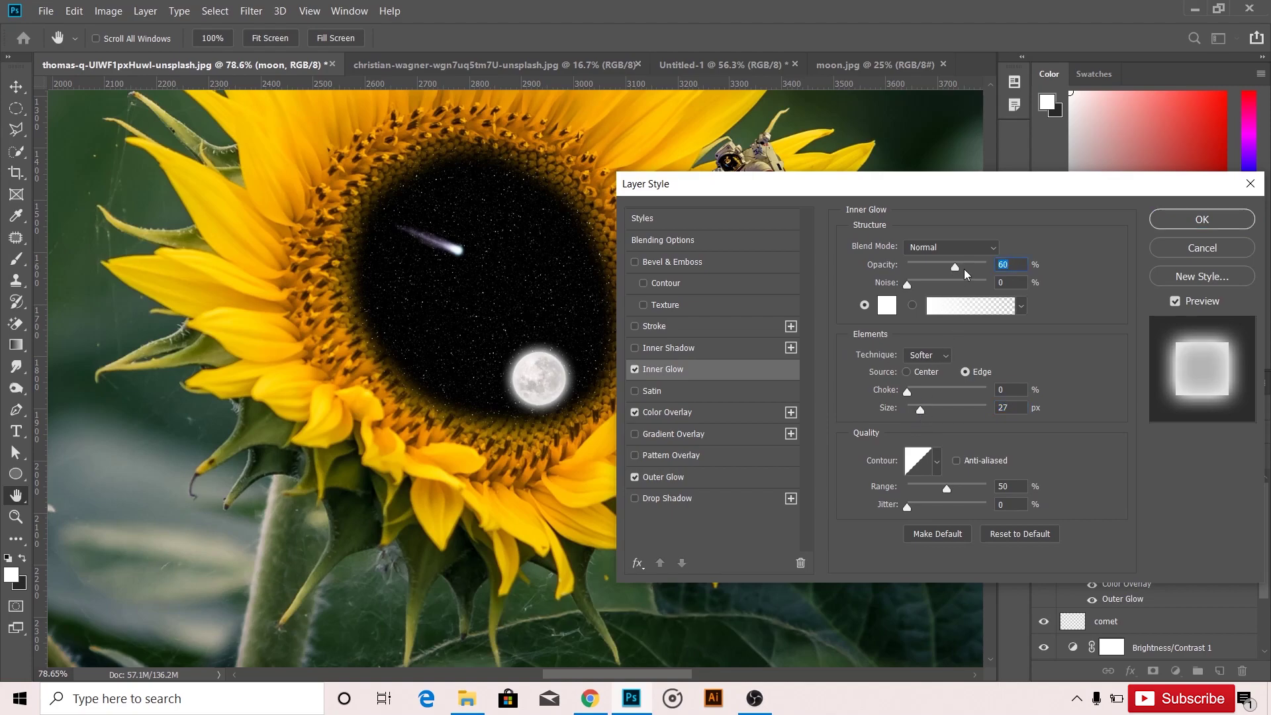
left_click(1195, 218)
- Open the astronaut-over-Earth photo and quick-select the astronaut, including its glove and shadow
key("ctrl+o")
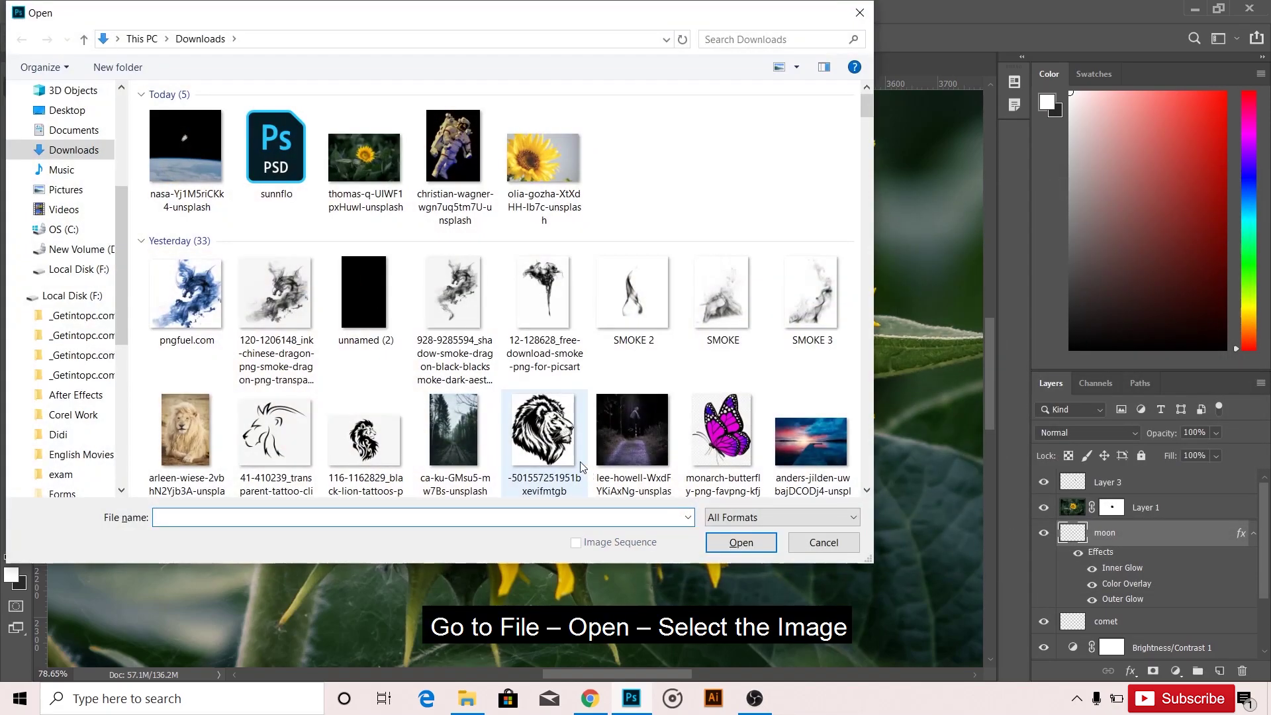
double_click(186, 149)
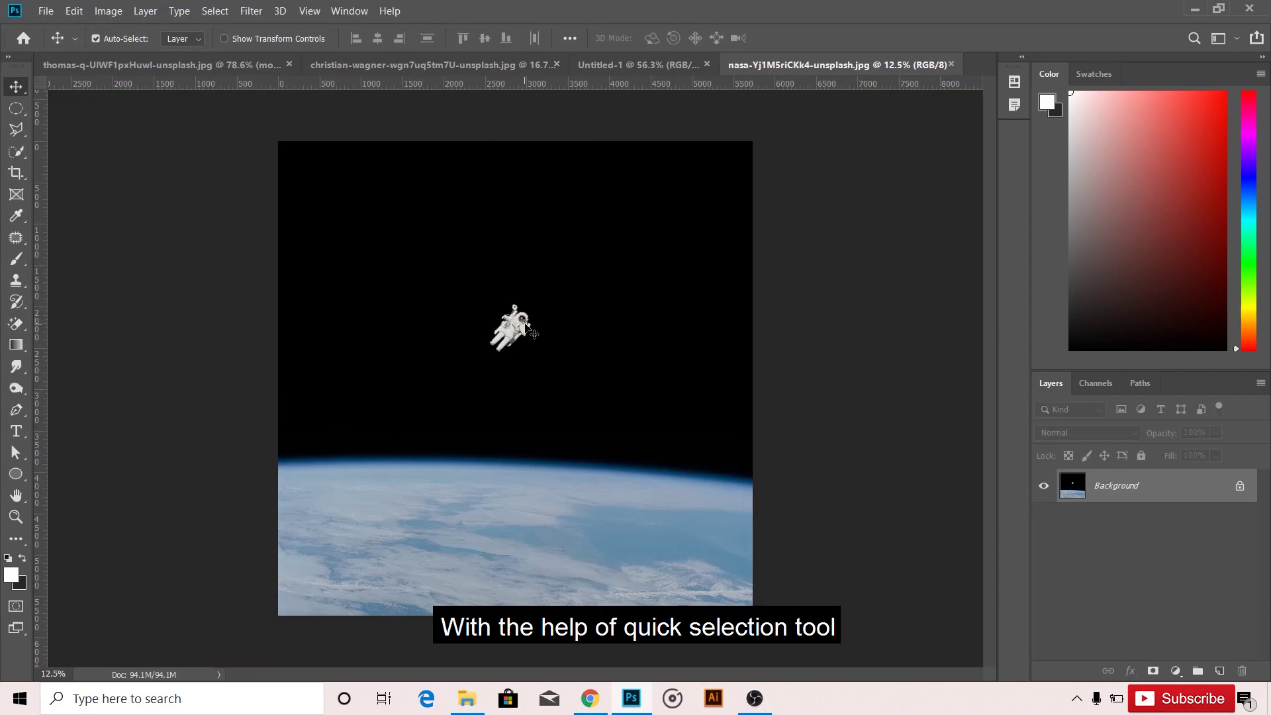
scroll(511, 304, "up", 2)
scroll(511, 303, "up", 2)
scroll(512, 303, "up", 1)
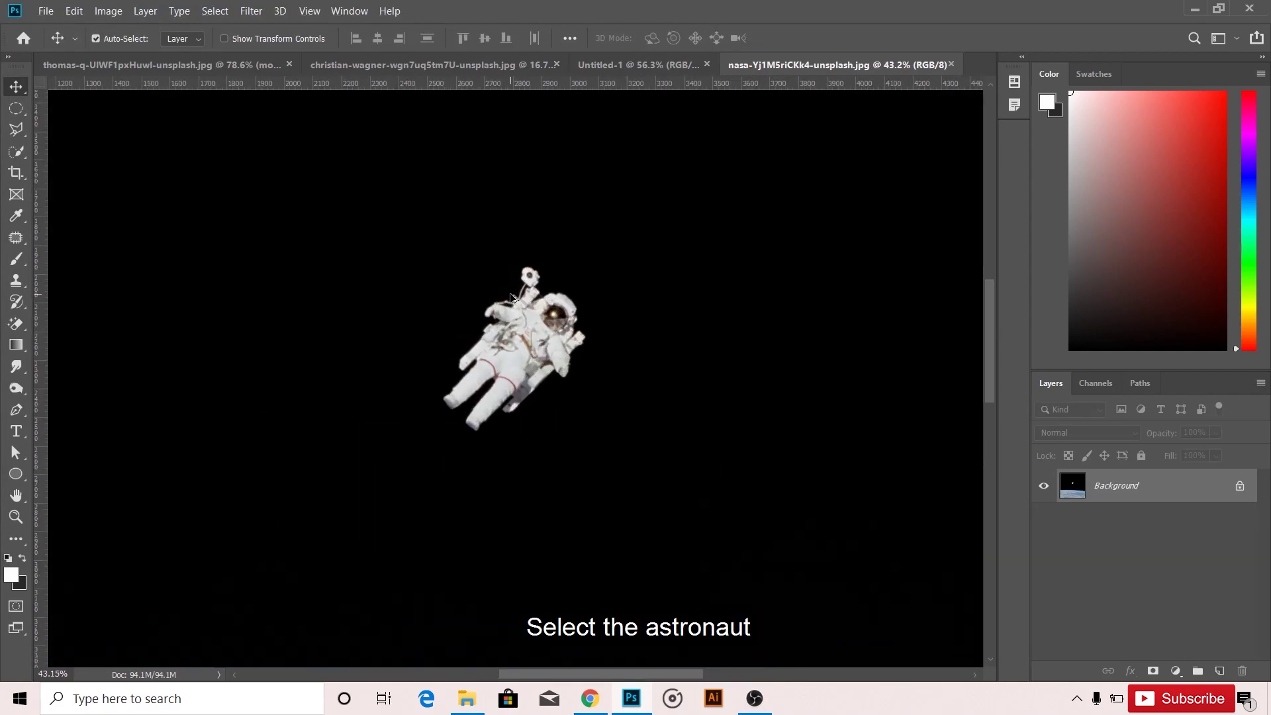
left_click(26, 157)
left_click(100, 151)
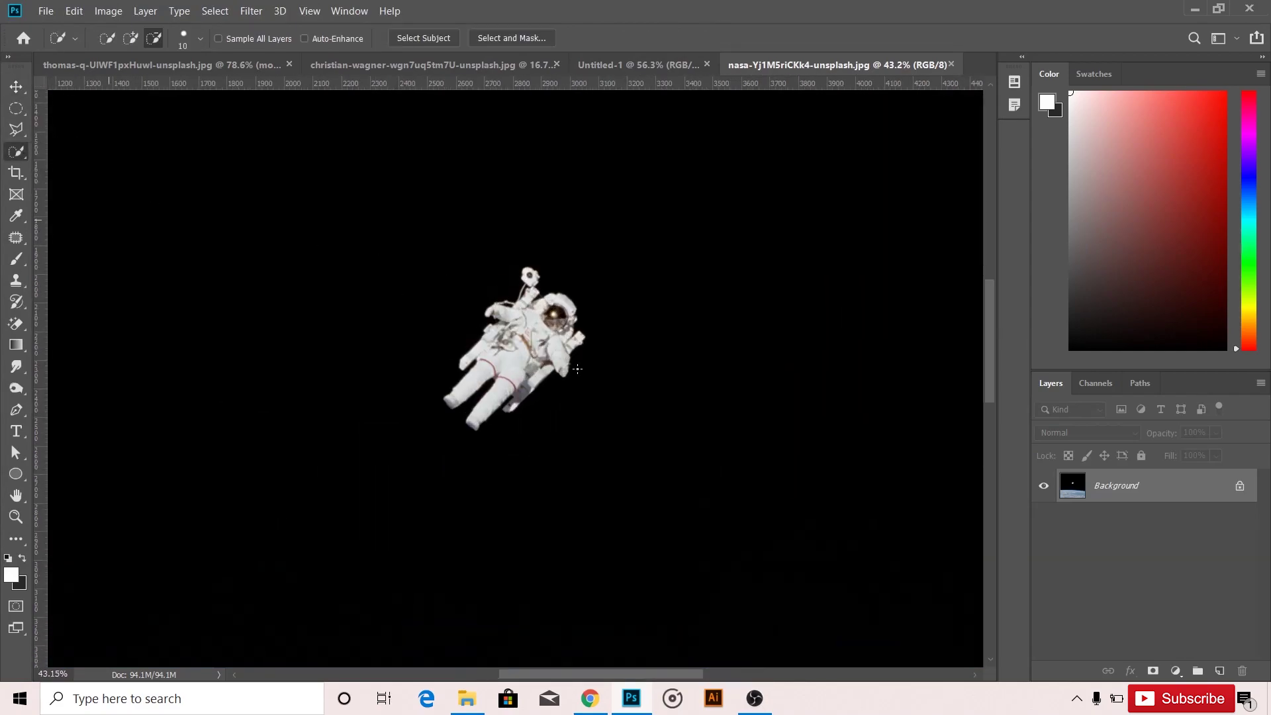
left_click(554, 316)
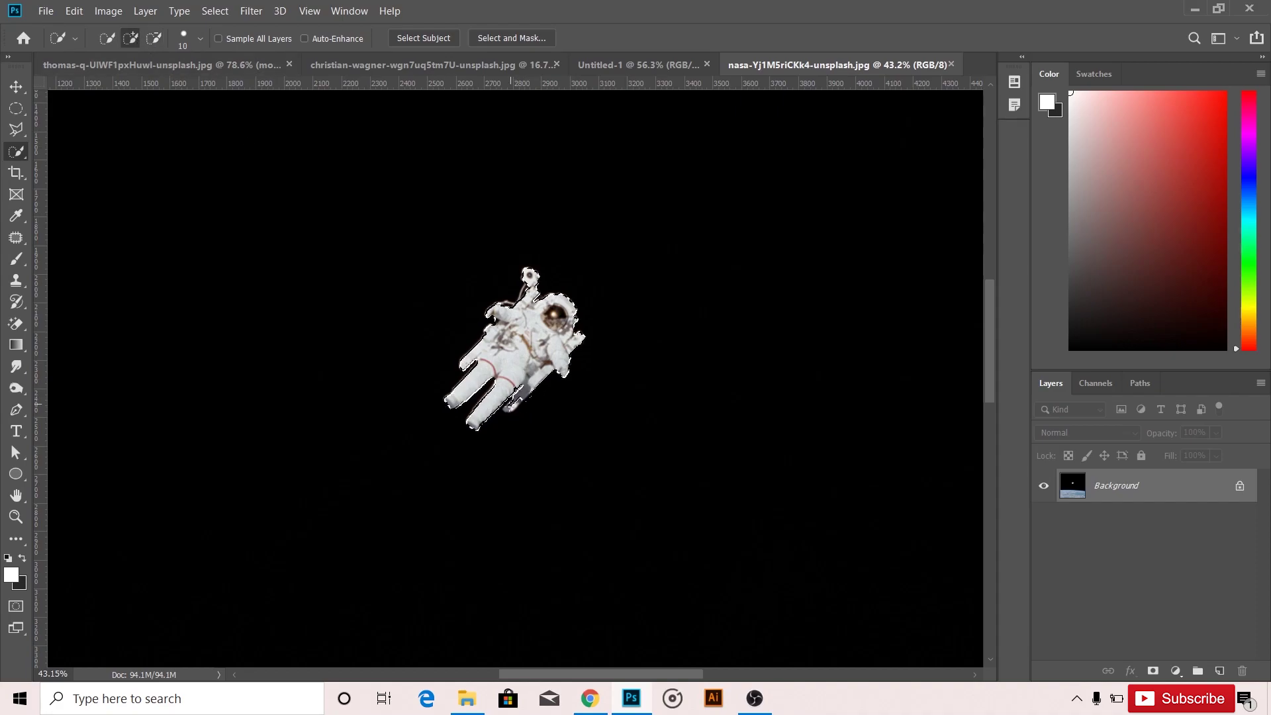
scroll(512, 403, "up", 5)
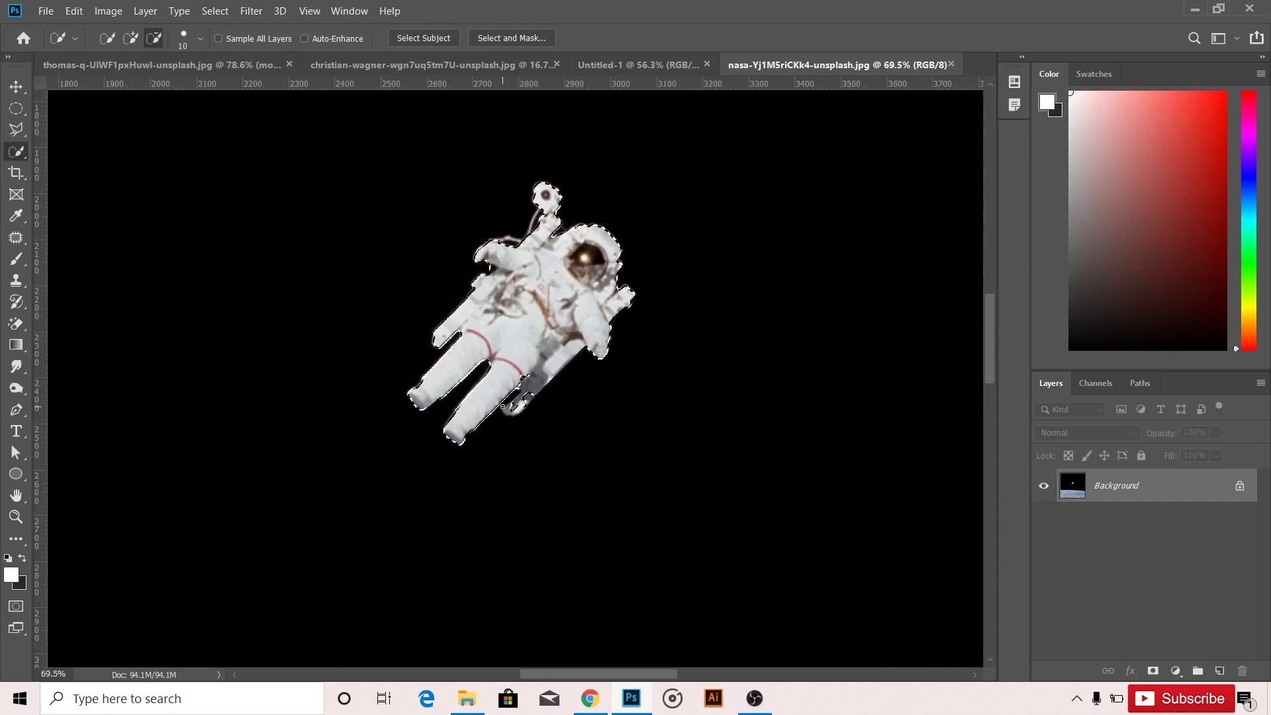
left_click_drag(511, 408, 549, 400)
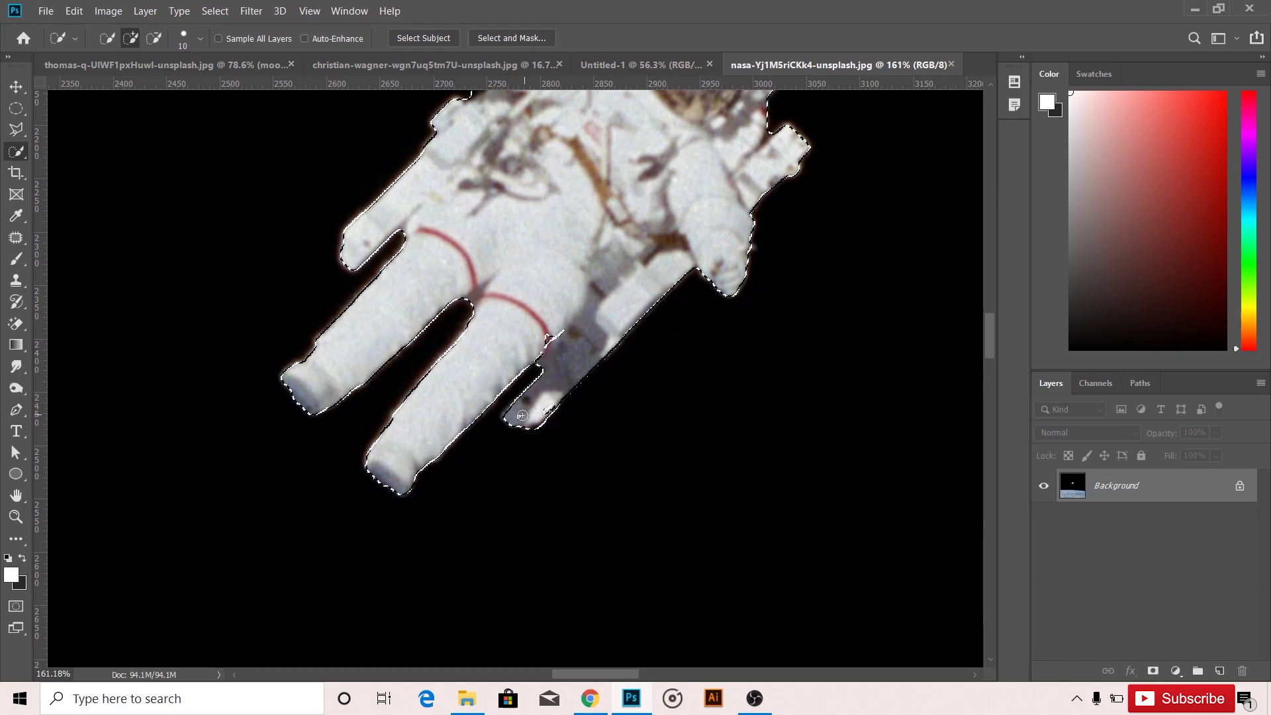
left_click_drag(520, 416, 552, 412)
scroll(548, 411, "down", 1)
scroll(538, 404, "down", 1)
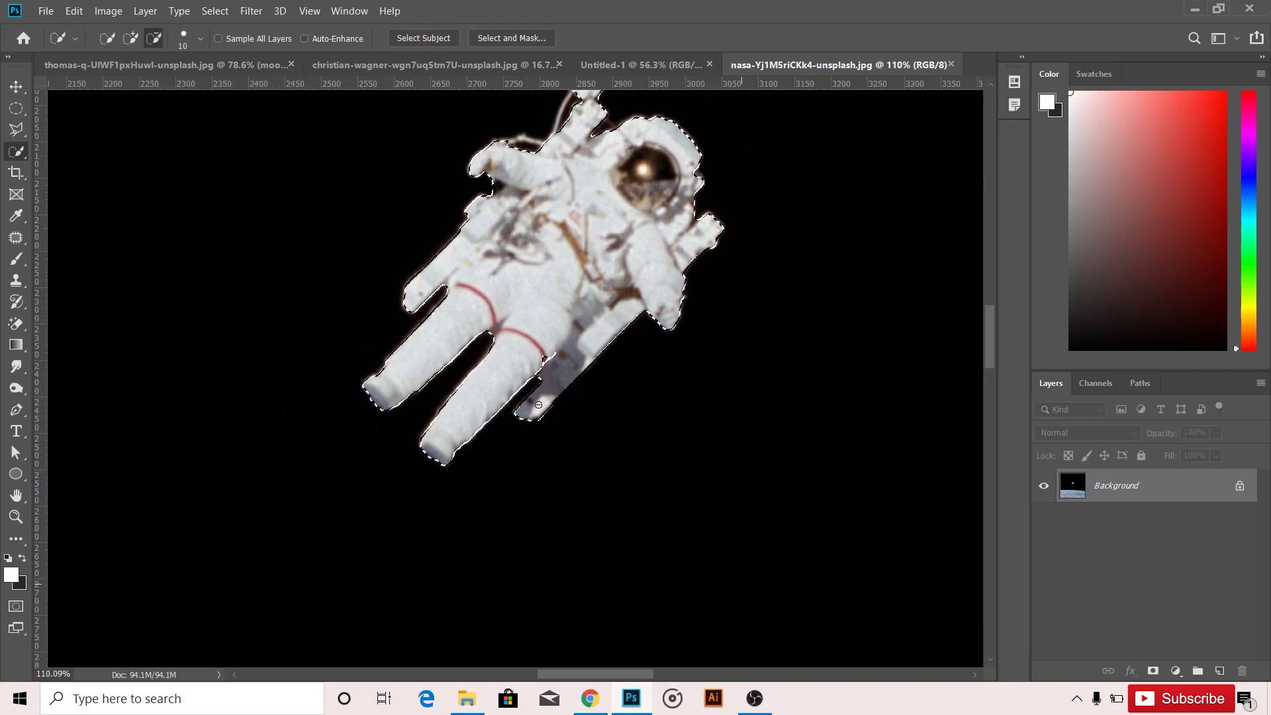
scroll(538, 403, "down", 1)
scroll(537, 403, "down", 1)
scroll(537, 404, "down", 1)
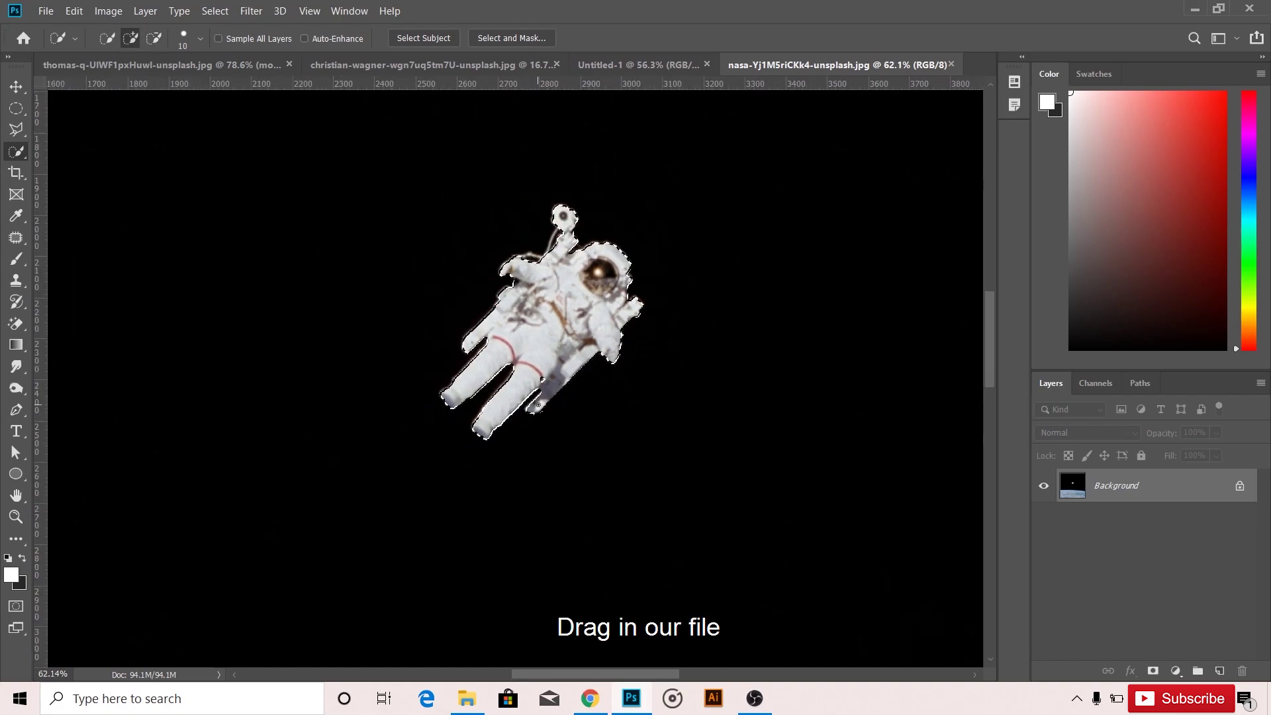
- Bring the astronaut into the sunflower, shrunk and placed just above the moon
key("v")
mouse_move(537, 403)
left_mouse_down()
mouse_move(176, 53)
mouse_move(298, 139)
left_mouse_up()
left_click_drag(478, 293, 482, 293)
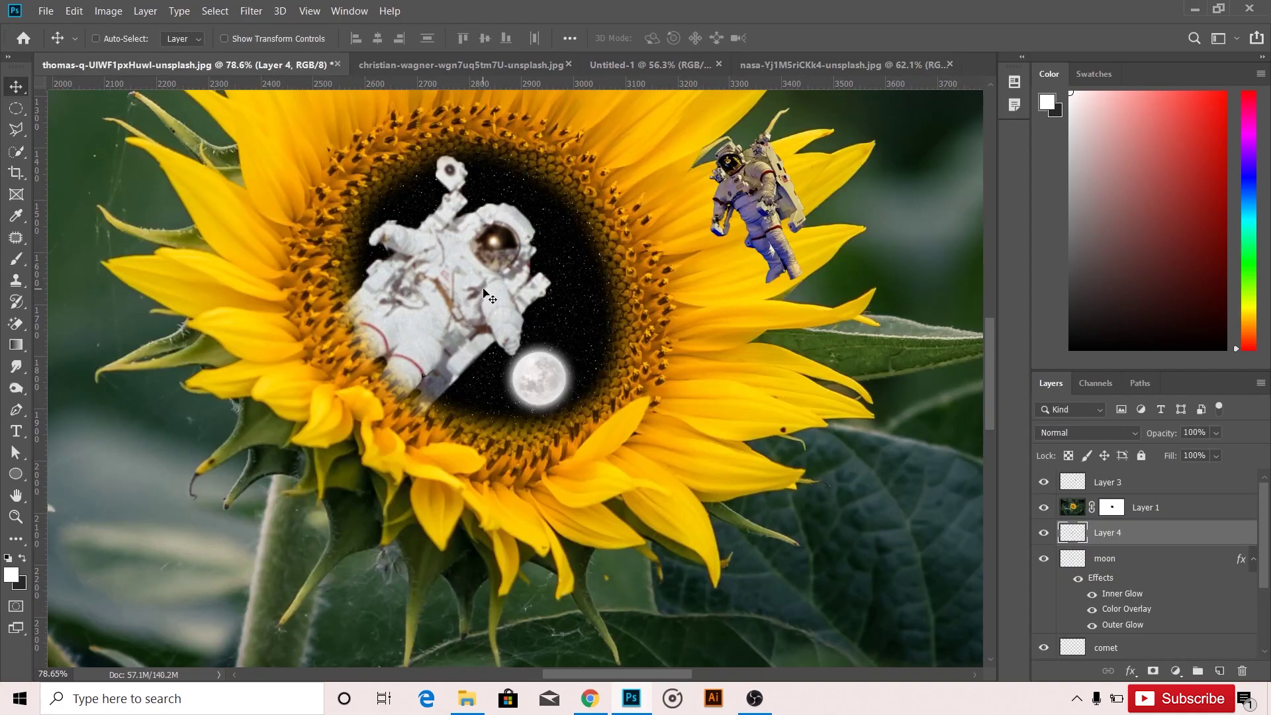
key("ctrl+t")
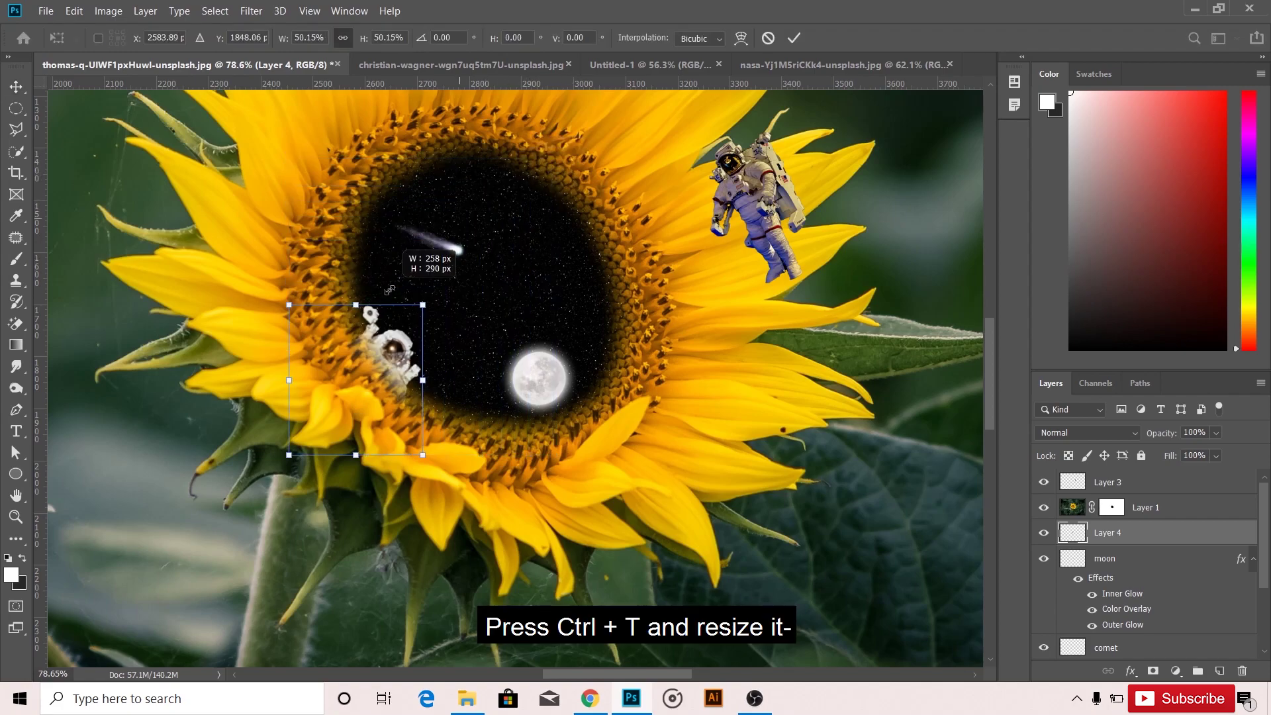
mouse_move(531, 170)
left_mouse_down()
mouse_move(425, 298)
mouse_move(536, 236)
mouse_move(453, 341)
left_mouse_up()
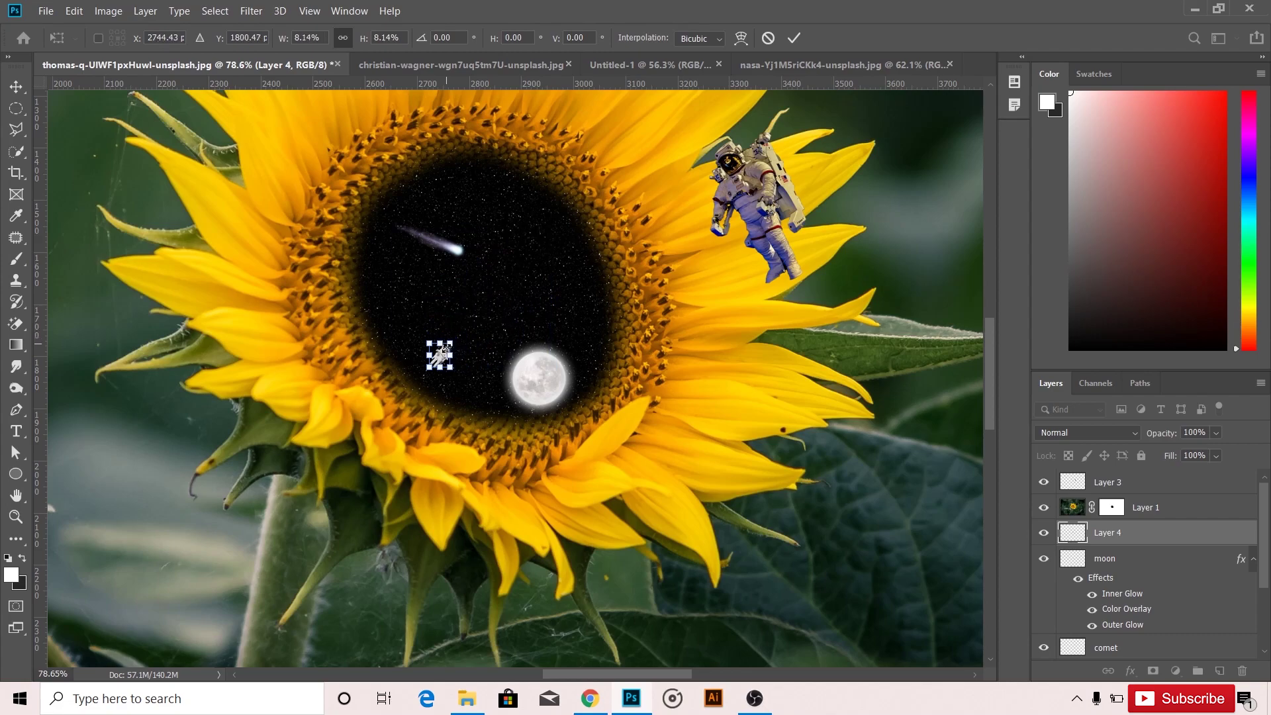
left_click_drag(440, 354, 502, 331)
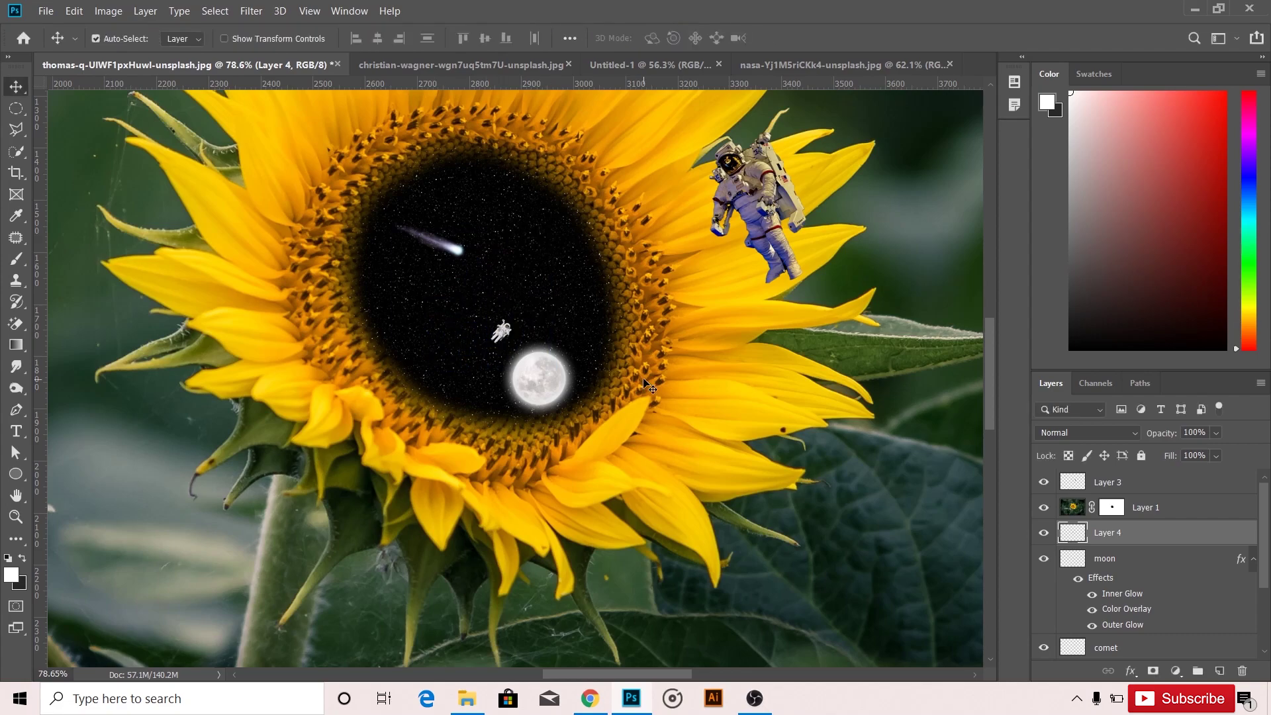
mouse_move(502, 331)
left_mouse_down()
mouse_move(489, 363)
mouse_move(545, 337)
left_mouse_up()
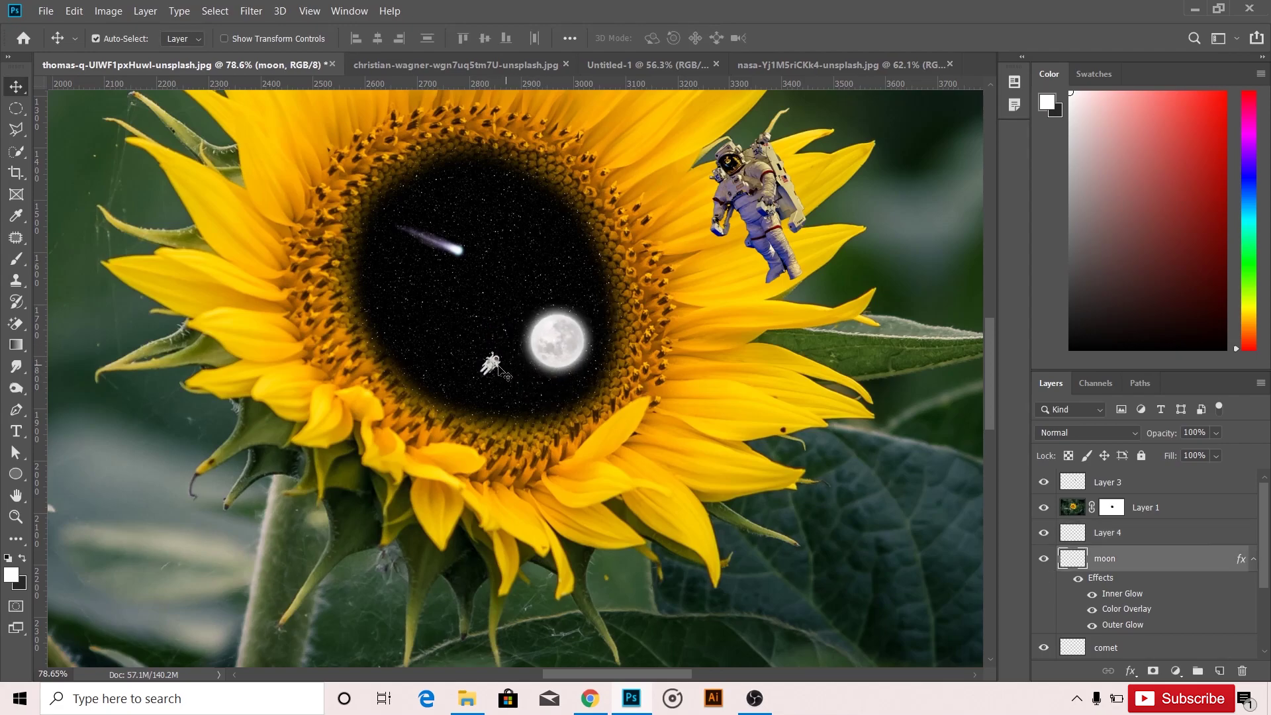
- Commit the moon's transform and rotate the small astronaut about -69°
key("ctrl+t")
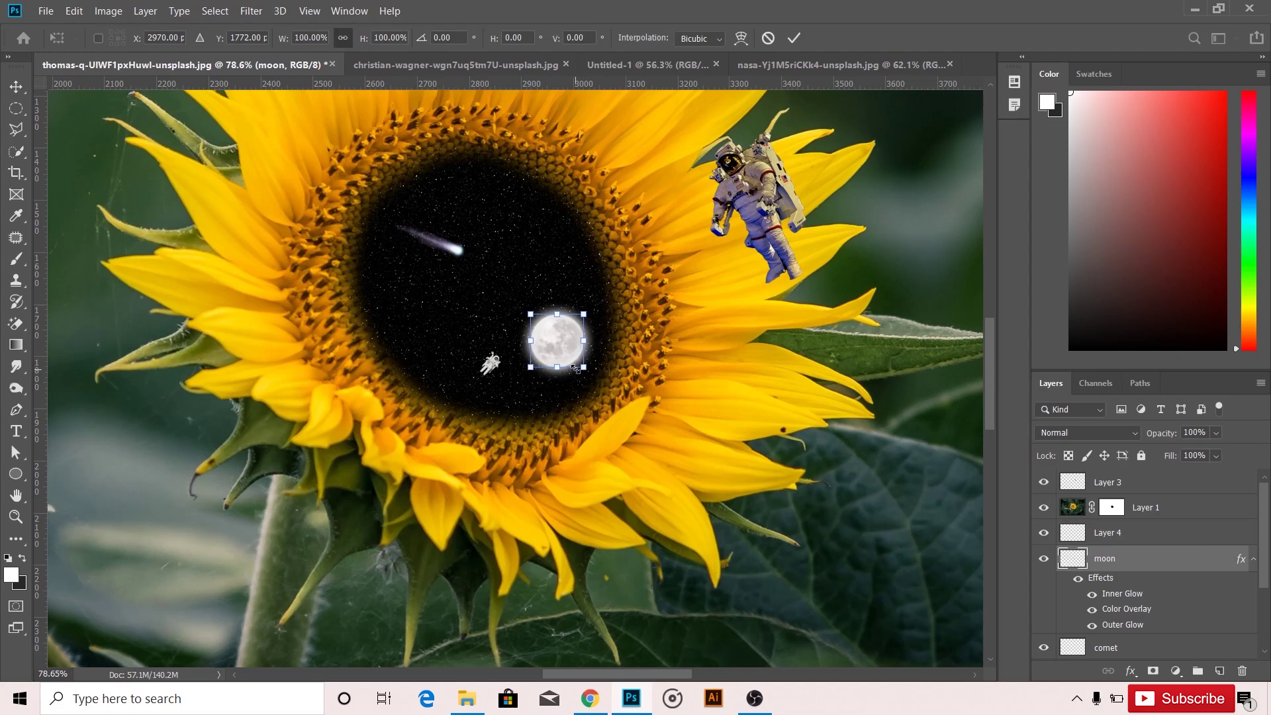
key("Return")
left_click(493, 366)
key("ctrl+t")
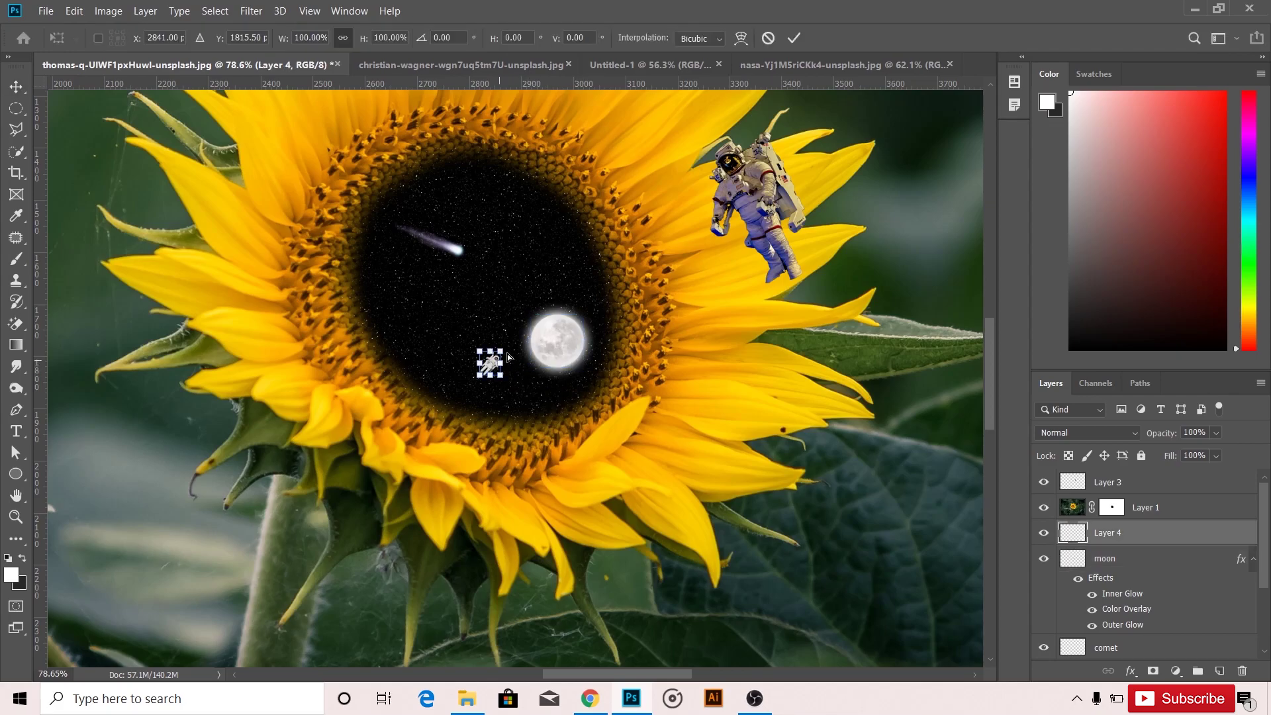
left_click_drag(504, 335, 498, 363)
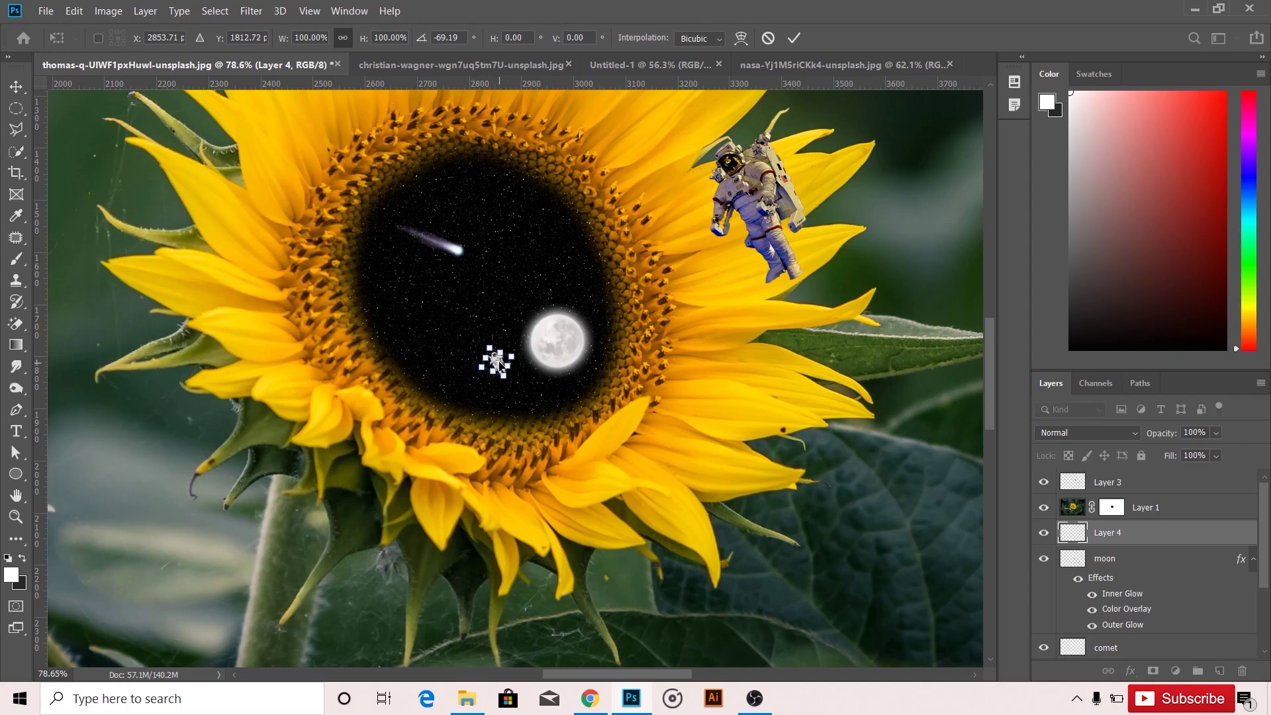
key("Return")
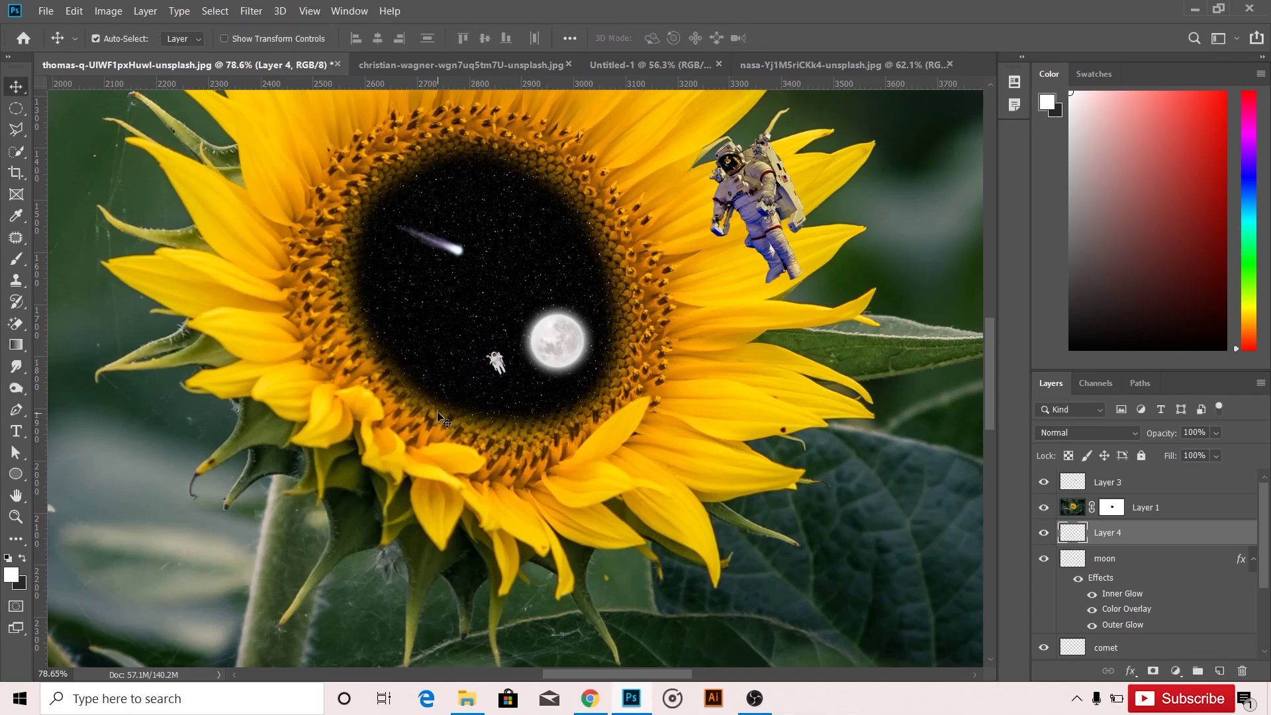
scroll(437, 411, "down", 2)
scroll(436, 411, "down", 2)
scroll(435, 411, "down", 2)
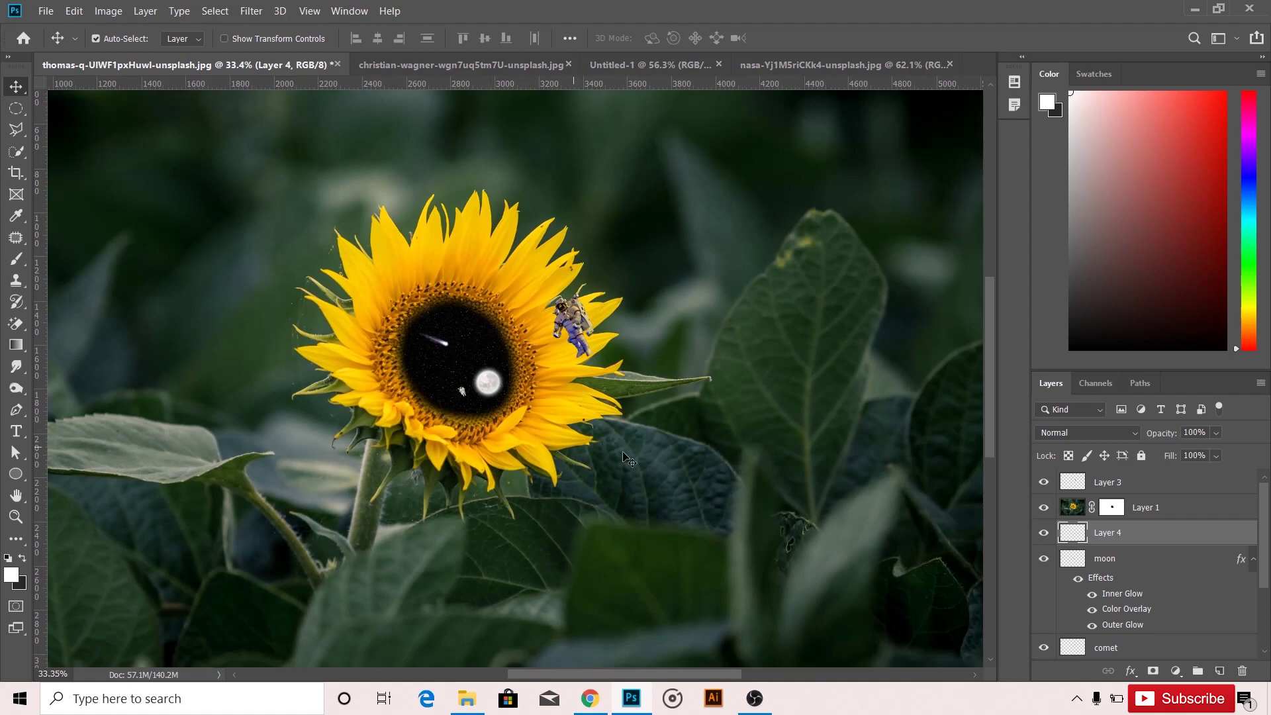
- Crop the image to a 1:1 square framing the sunflower near its centre
left_click_drag(726, 420, 666, 423)
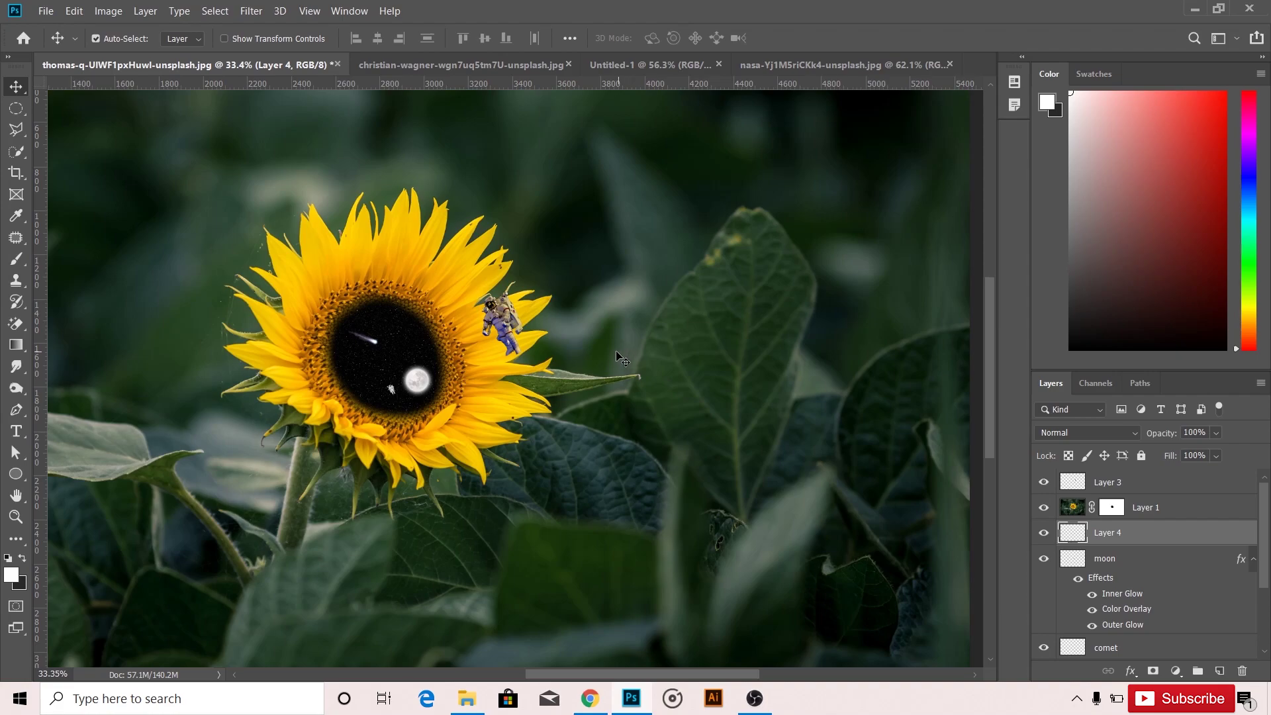
scroll(616, 355, "down", 2)
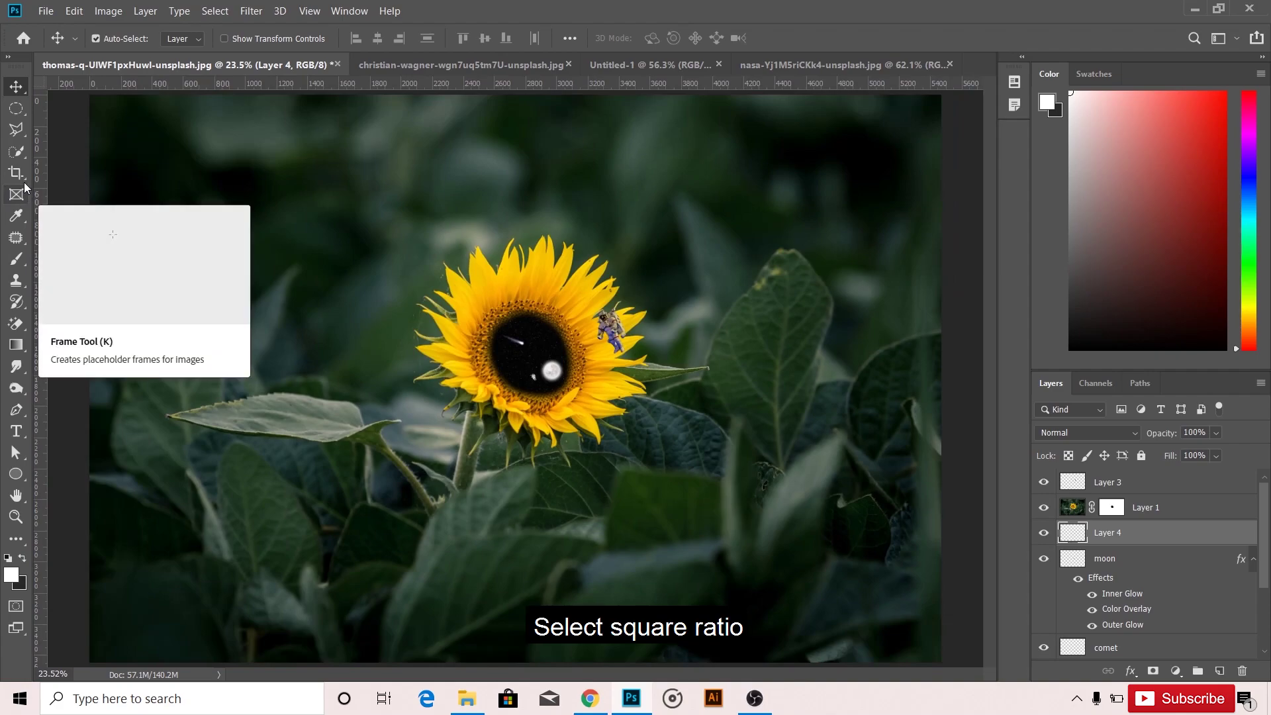
left_click(25, 182)
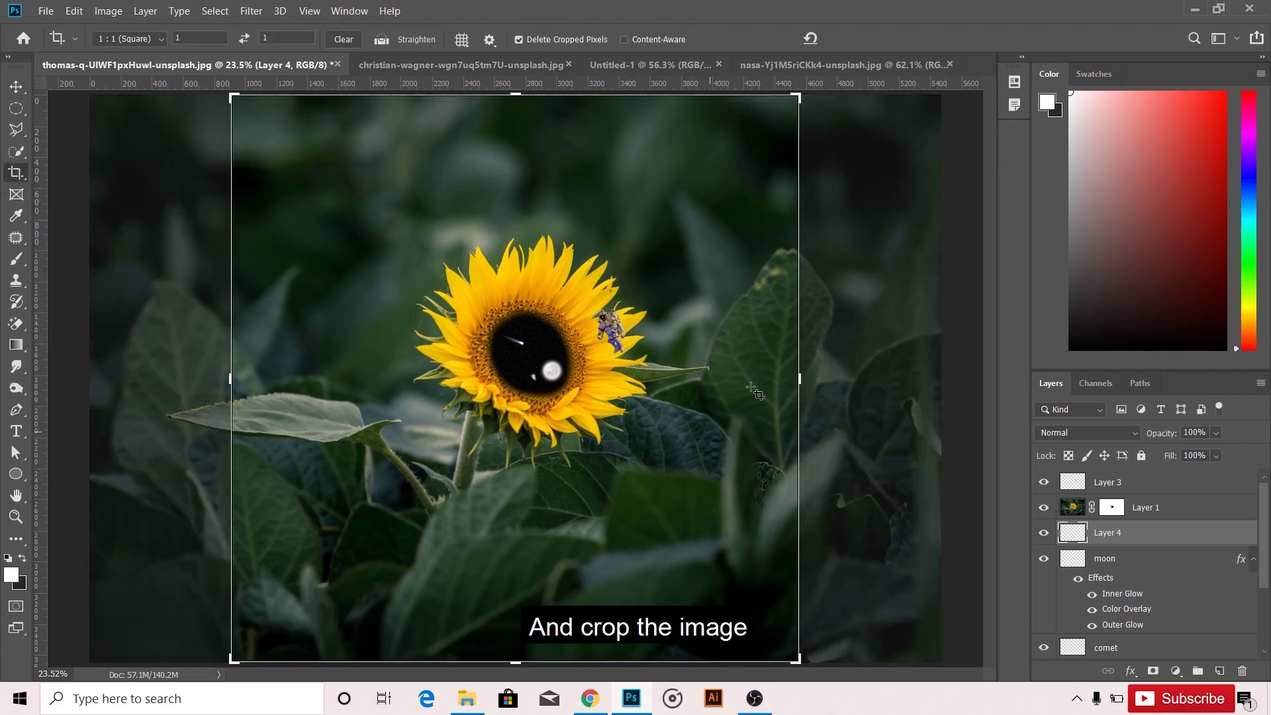
left_click_drag(239, 666, 299, 591)
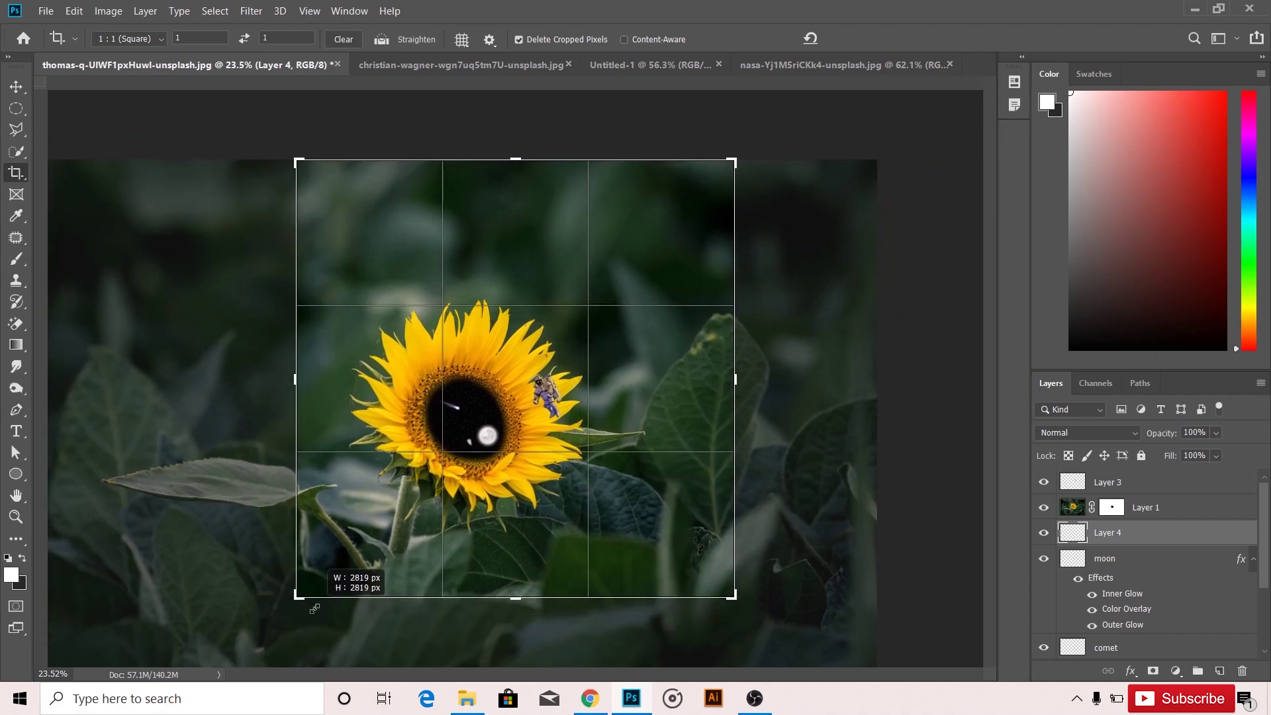
left_click_drag(742, 155, 730, 171)
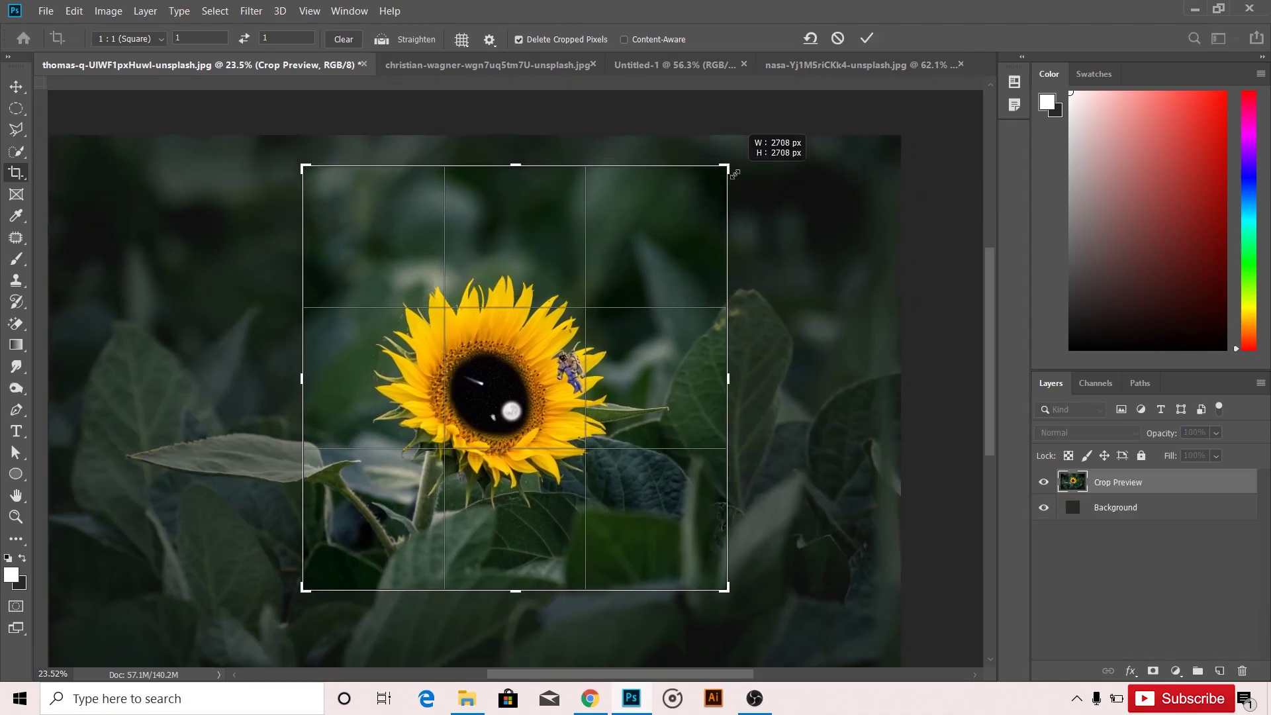
left_click(873, 40)
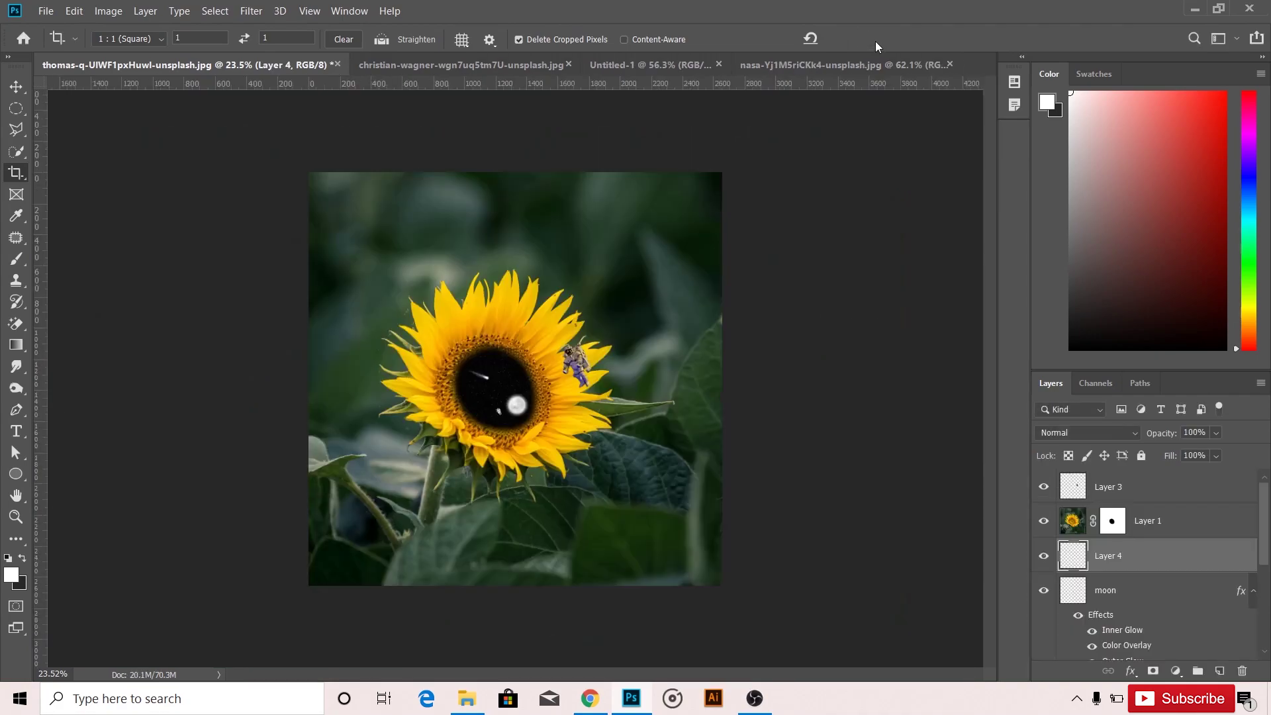
key("ctrl+0")
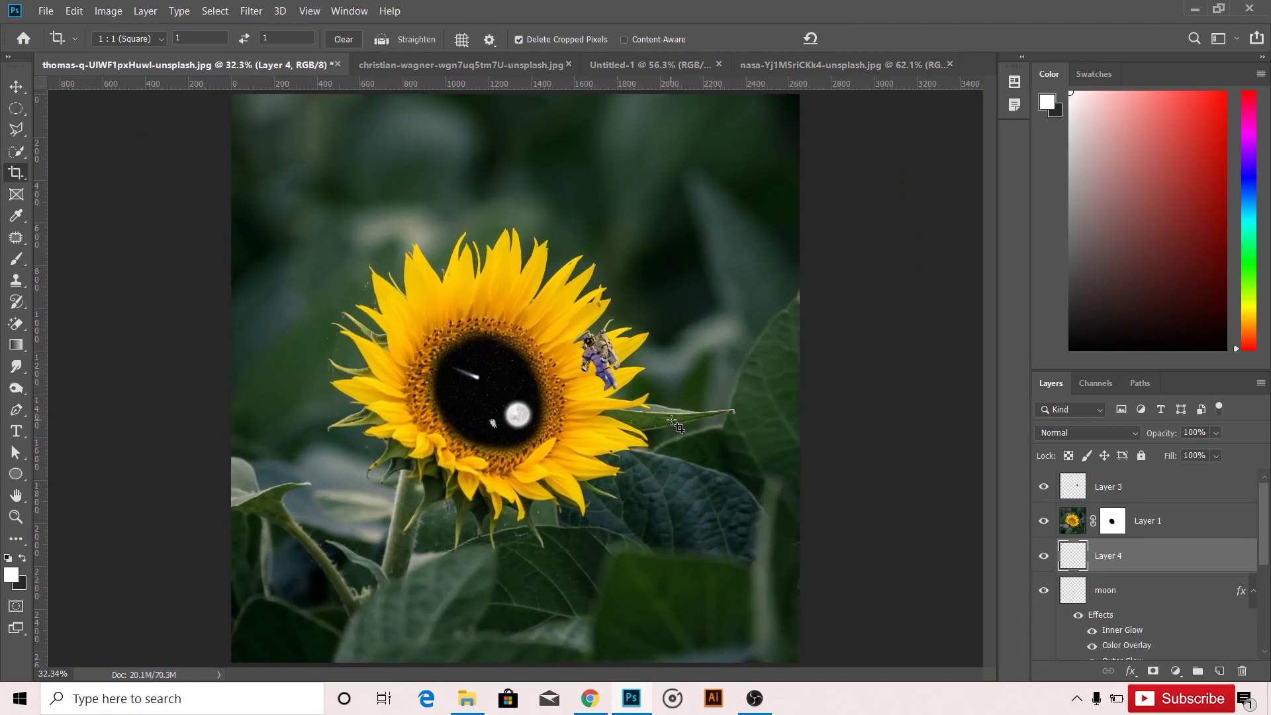
- Darken the flower layer with a clipped Brightness/Contrast adjustment (brightness -89, contrast 32)
key("v")
left_click(1173, 527)
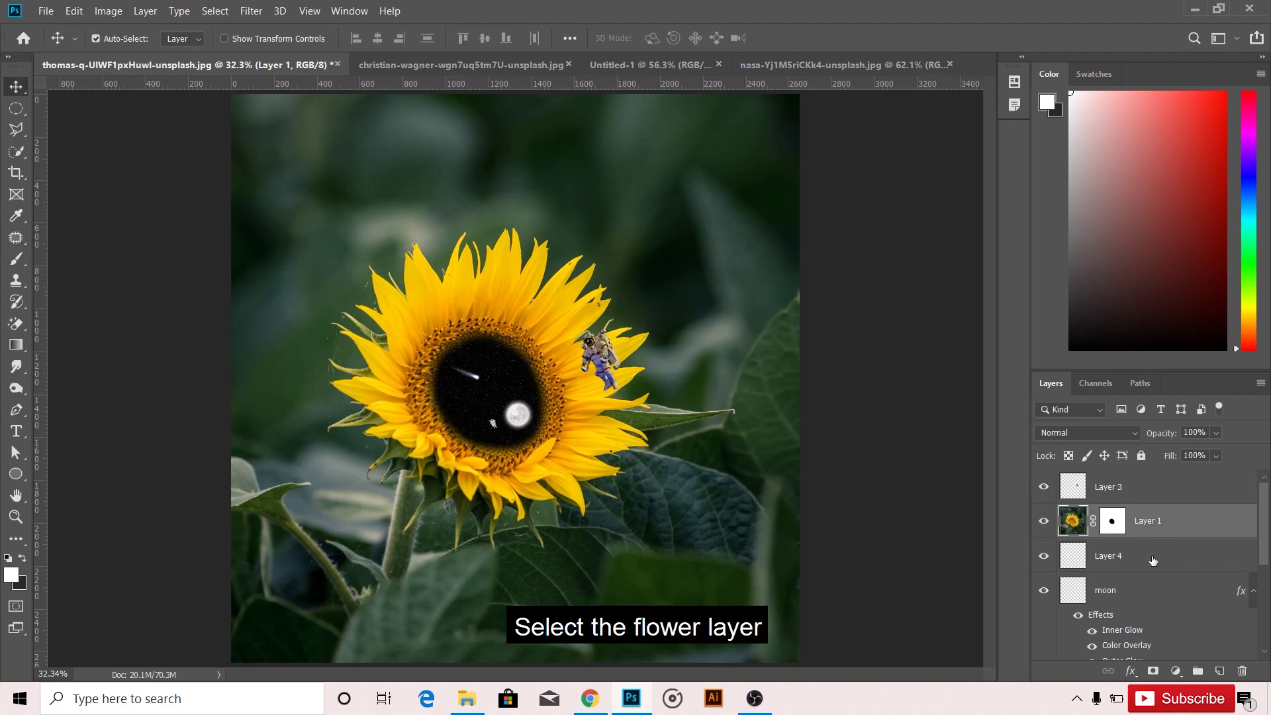
left_click(1172, 668)
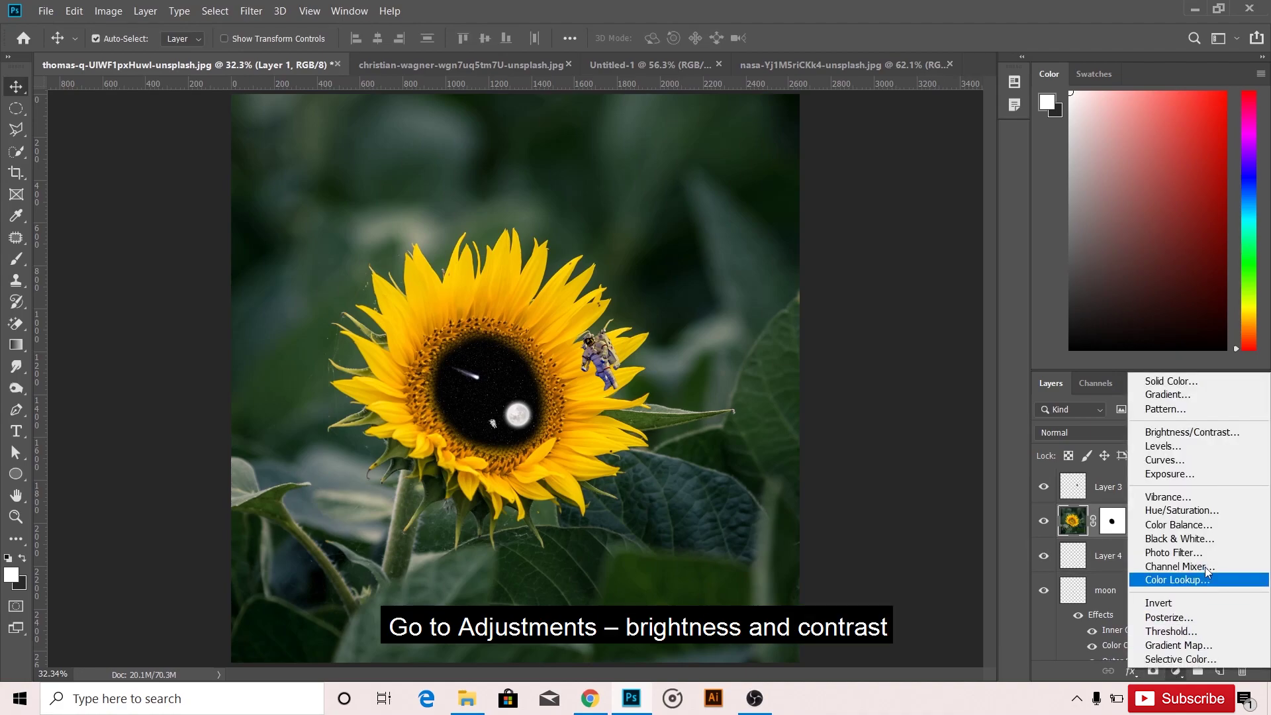
left_click(1190, 432)
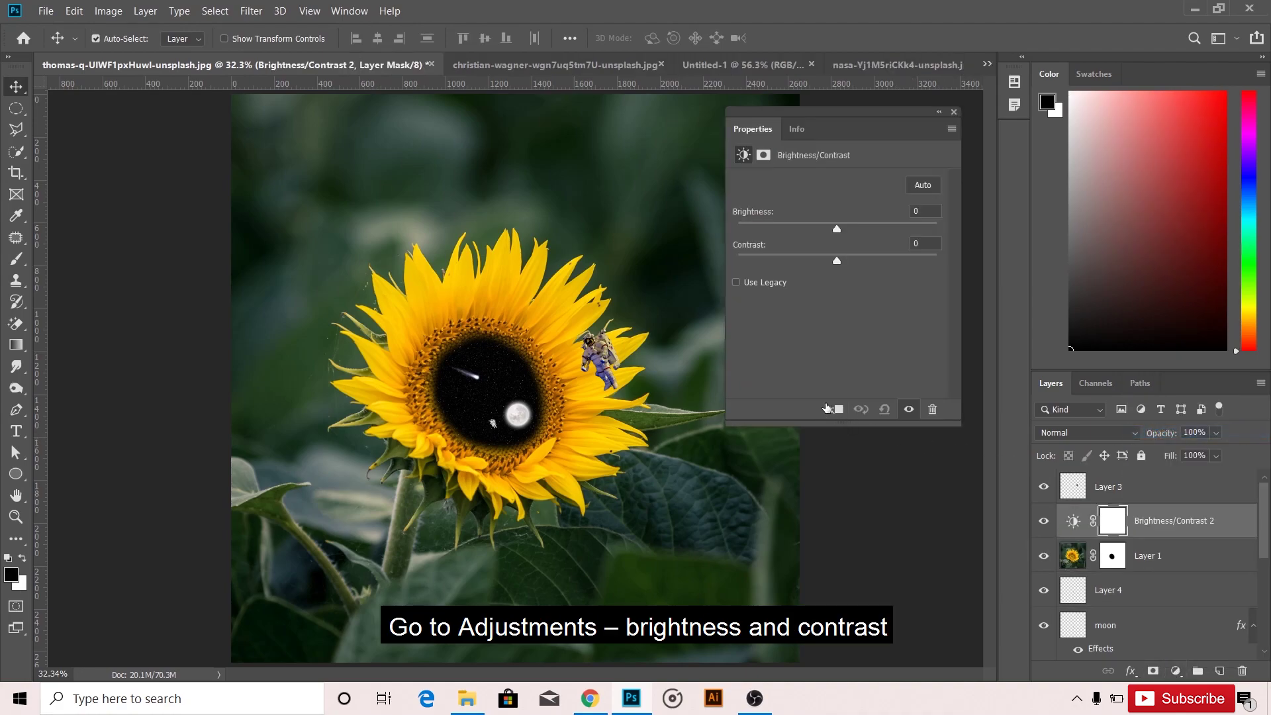
left_click(836, 409)
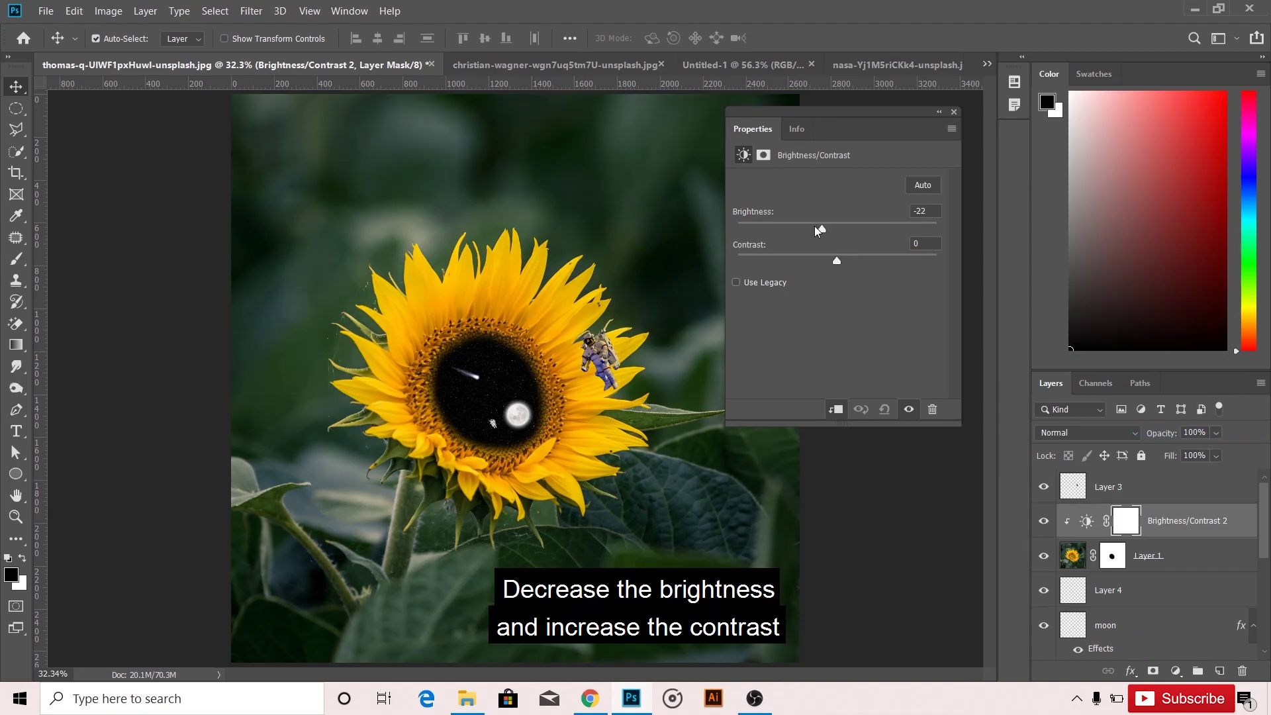
left_click_drag(837, 229, 779, 237)
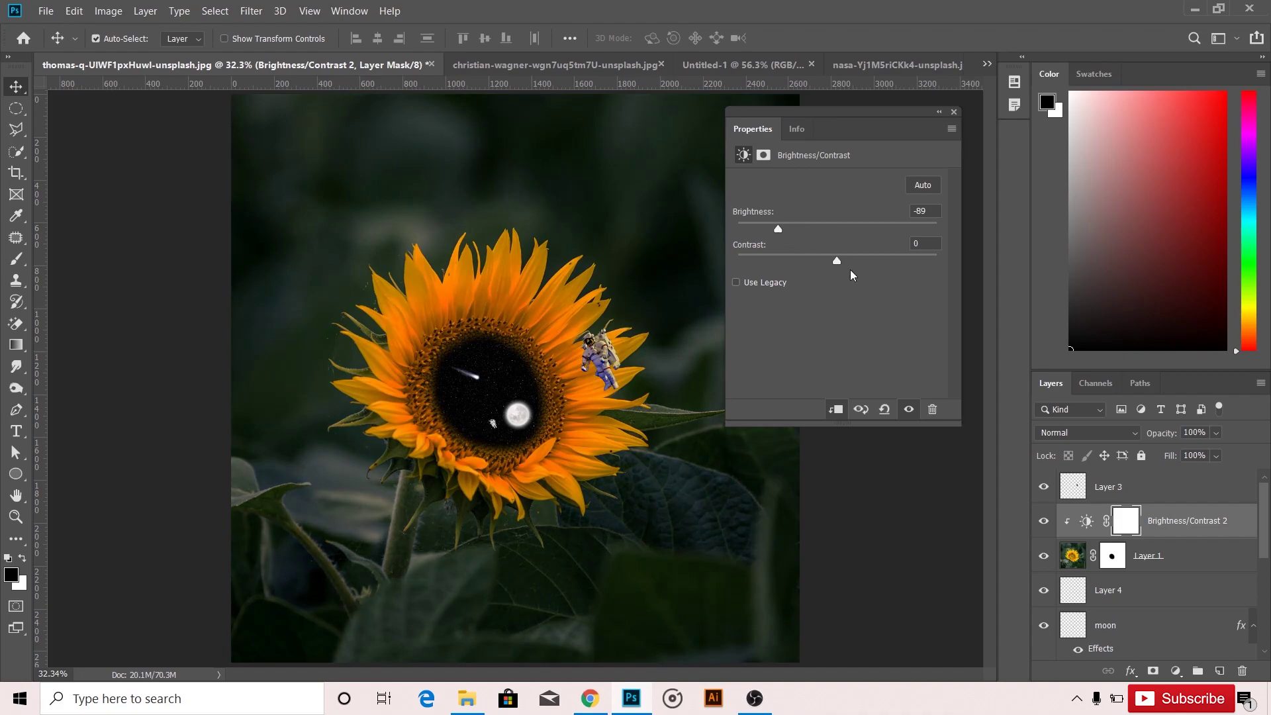
left_click_drag(839, 261, 866, 261)
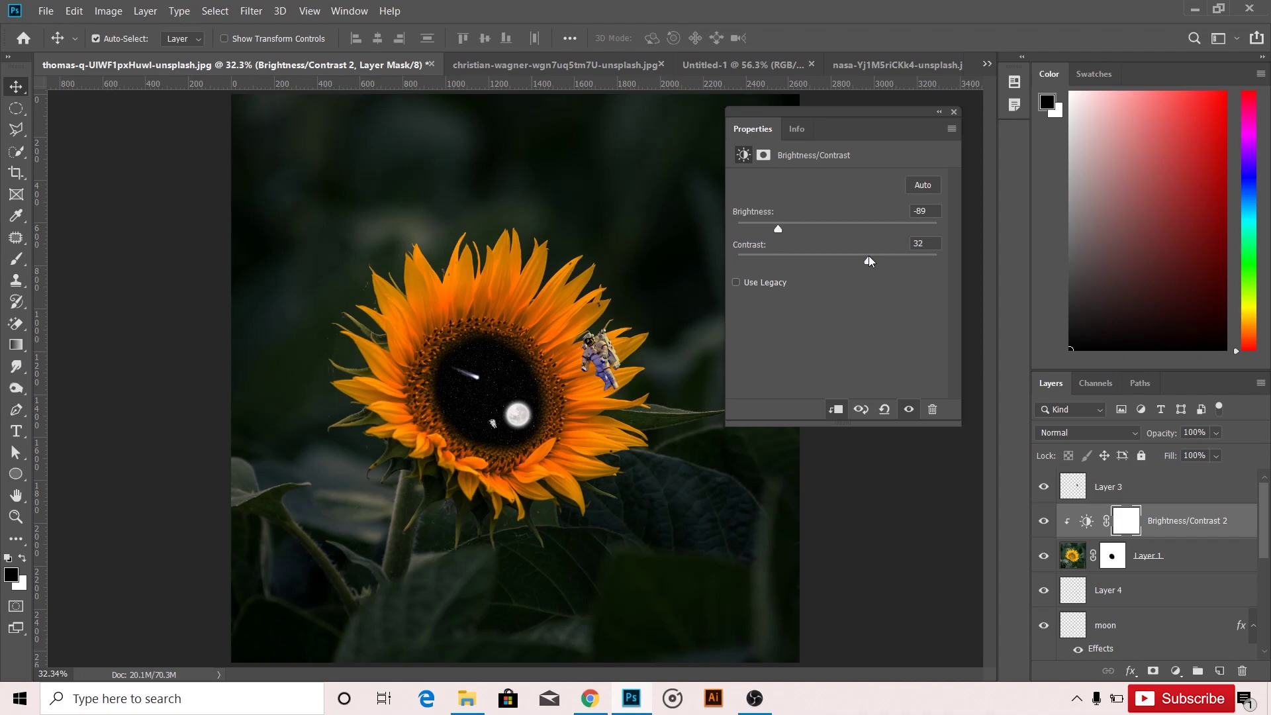
left_click(953, 112)
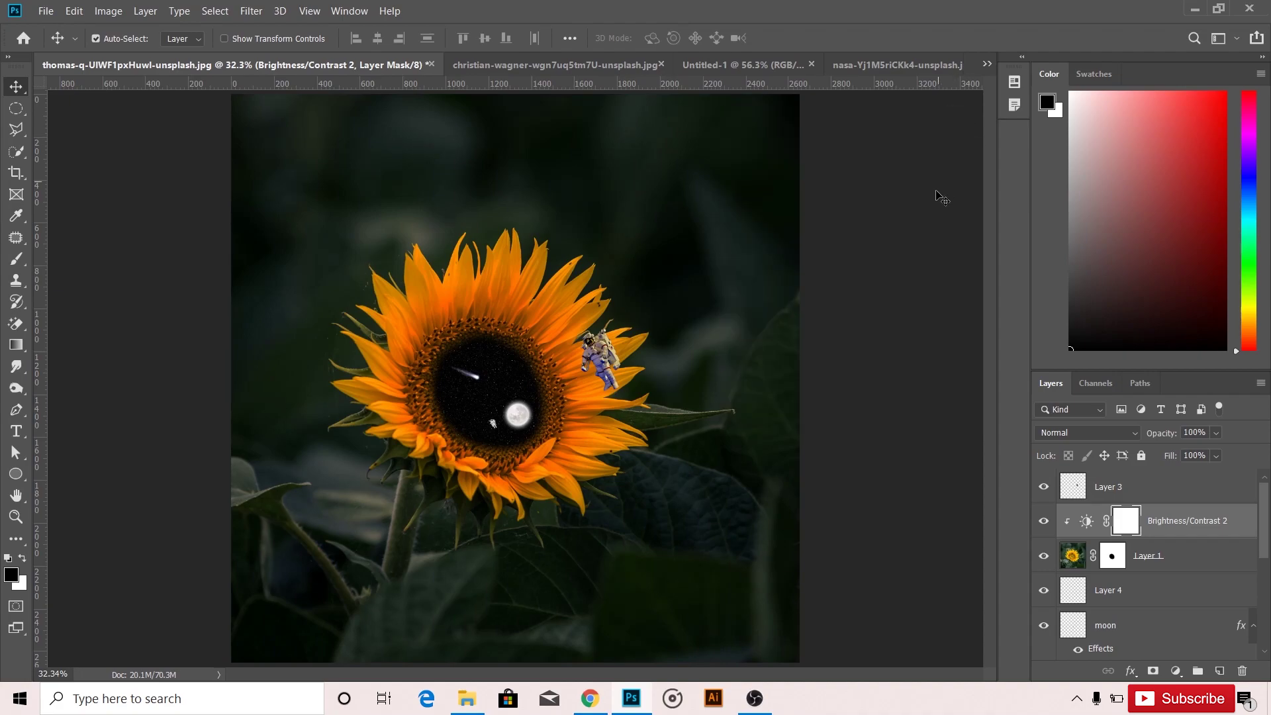
- Rotate the comet in the starry centre slightly
key("x")
left_click(478, 383)
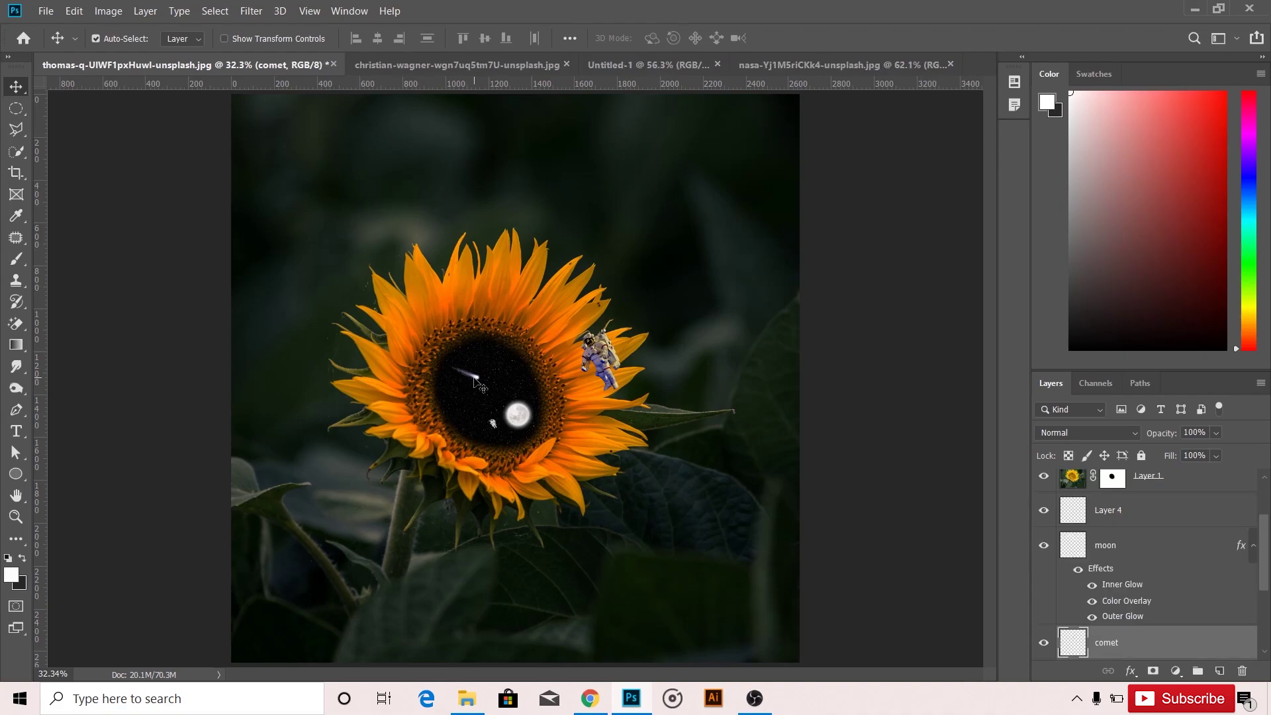
key("ctrl+t")
left_click_drag(494, 382, 490, 392)
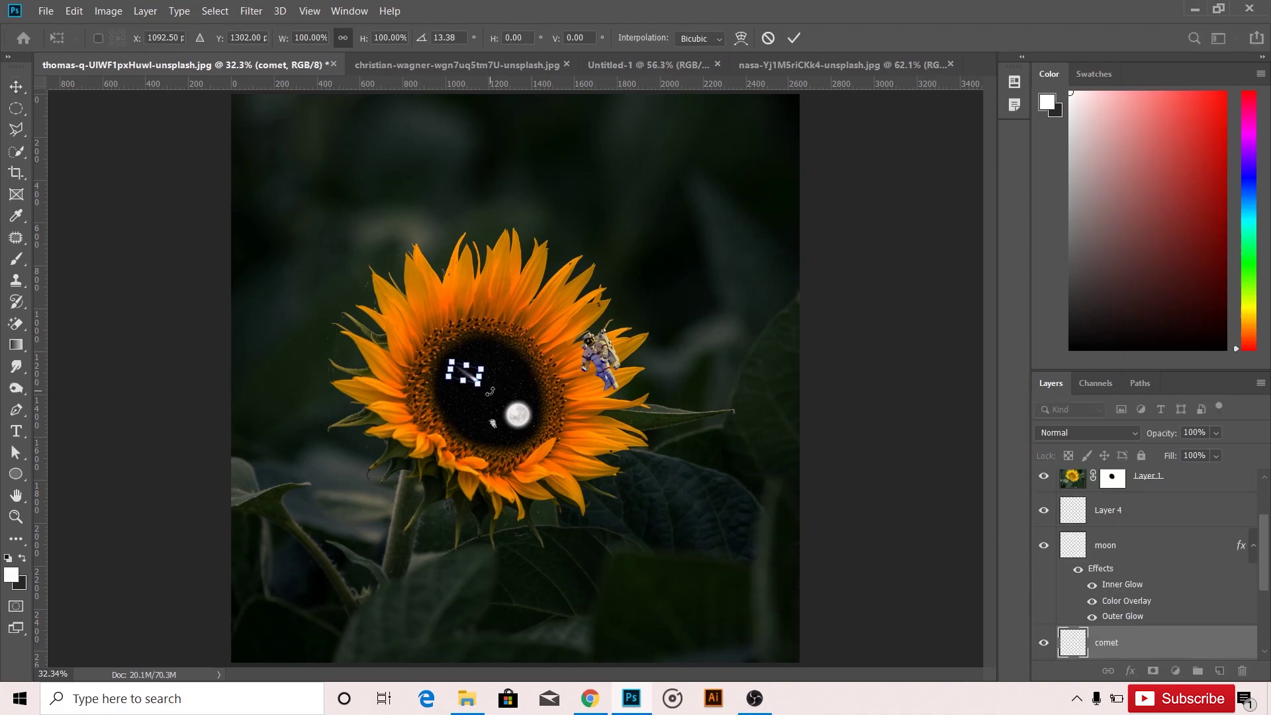
key("Return")
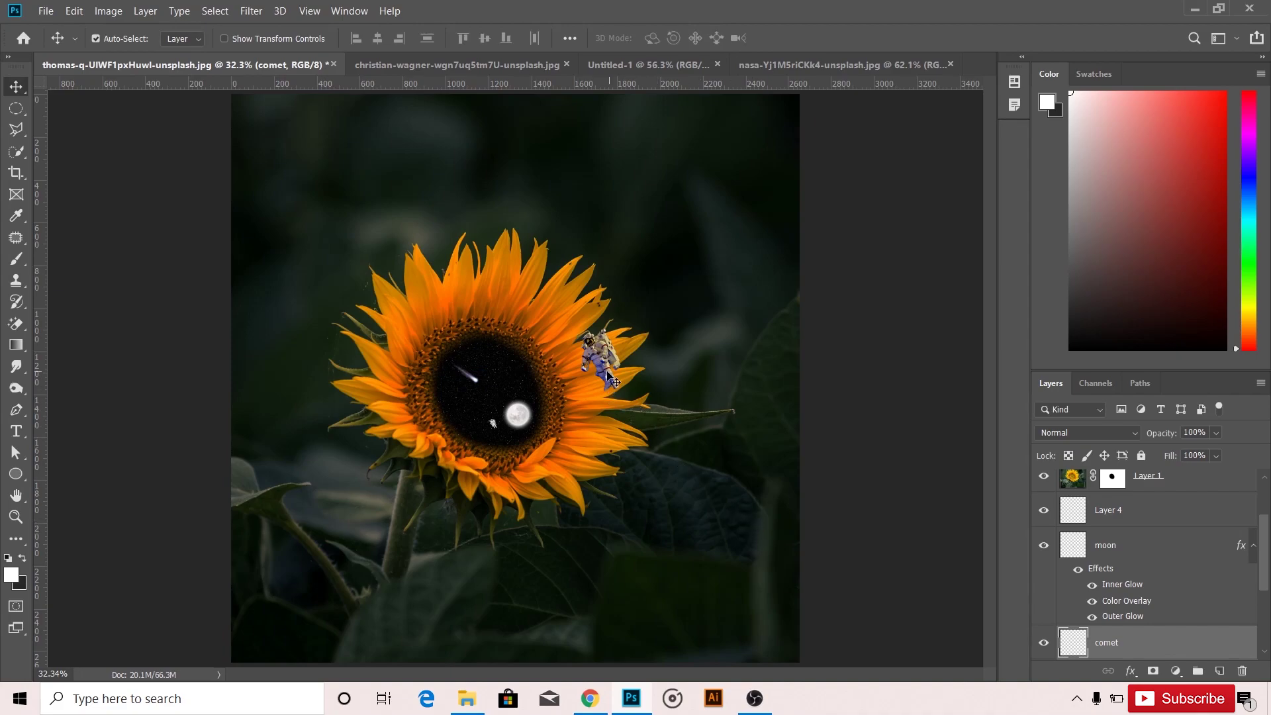
- Nudge the astronaut left and clip a Levels adjustment to it with input levels 51 and 213
left_click_drag(608, 369, 598, 372)
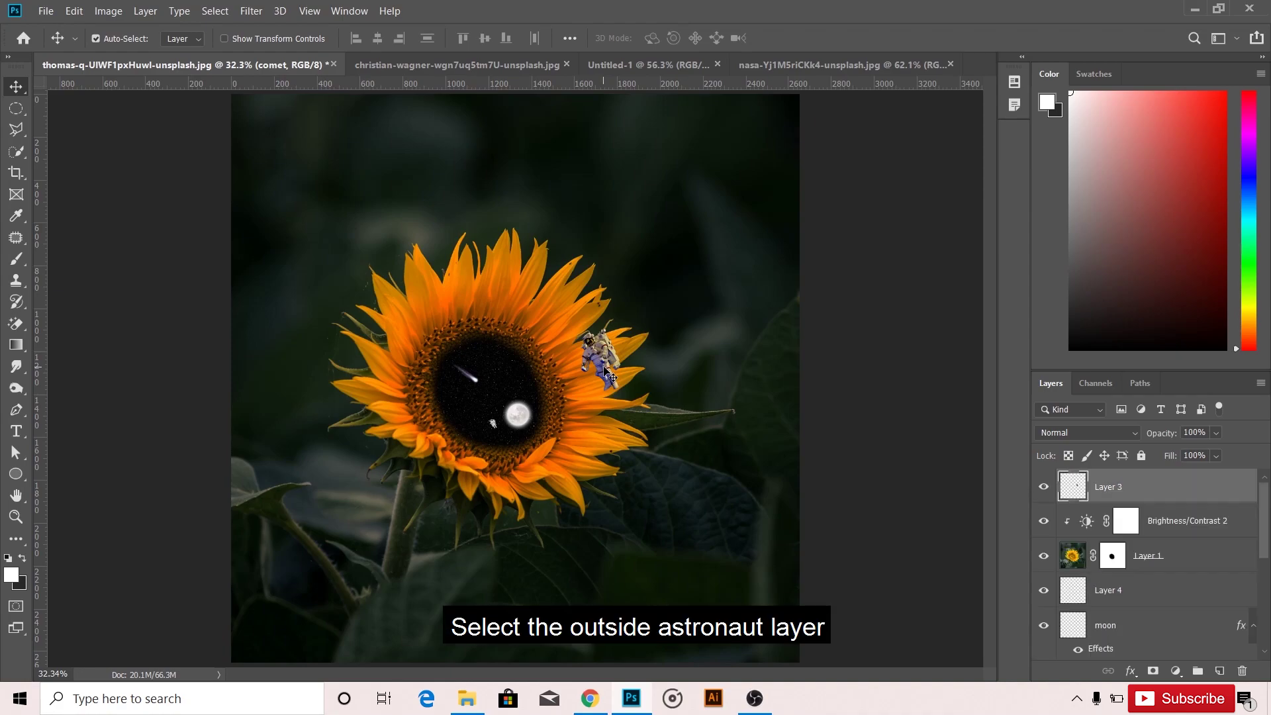
left_click(1179, 673)
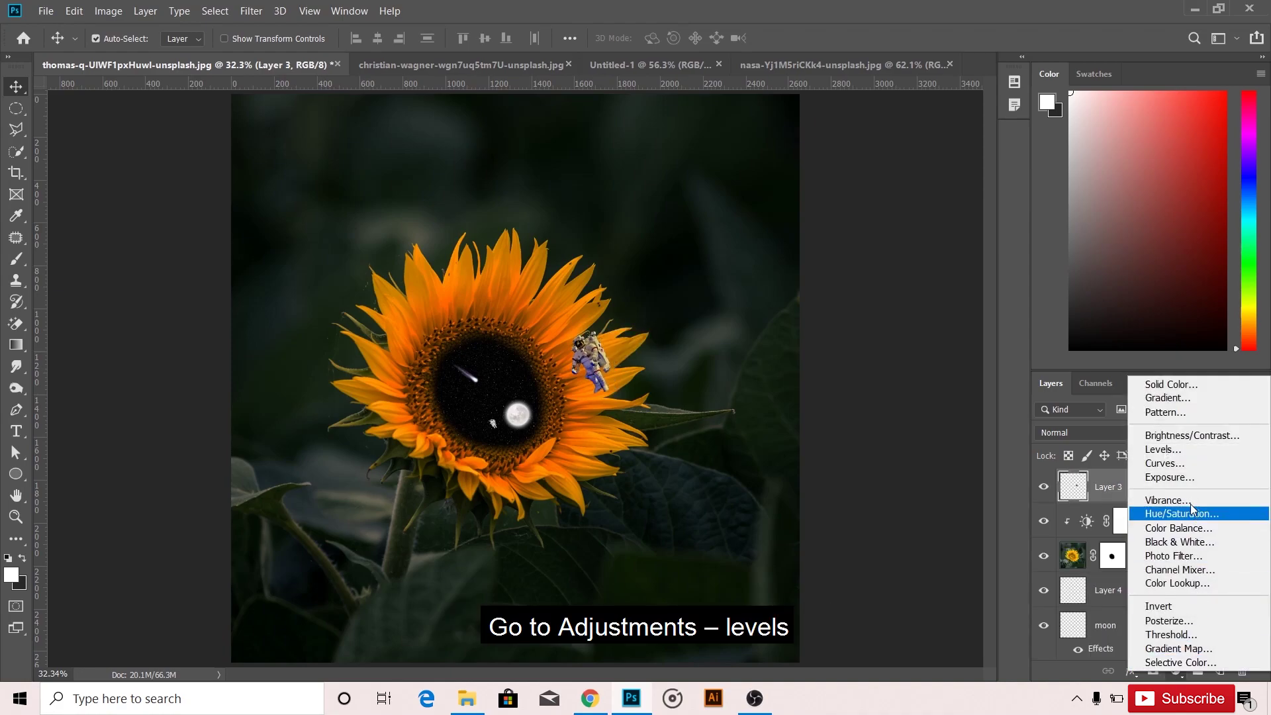
left_click(1162, 451)
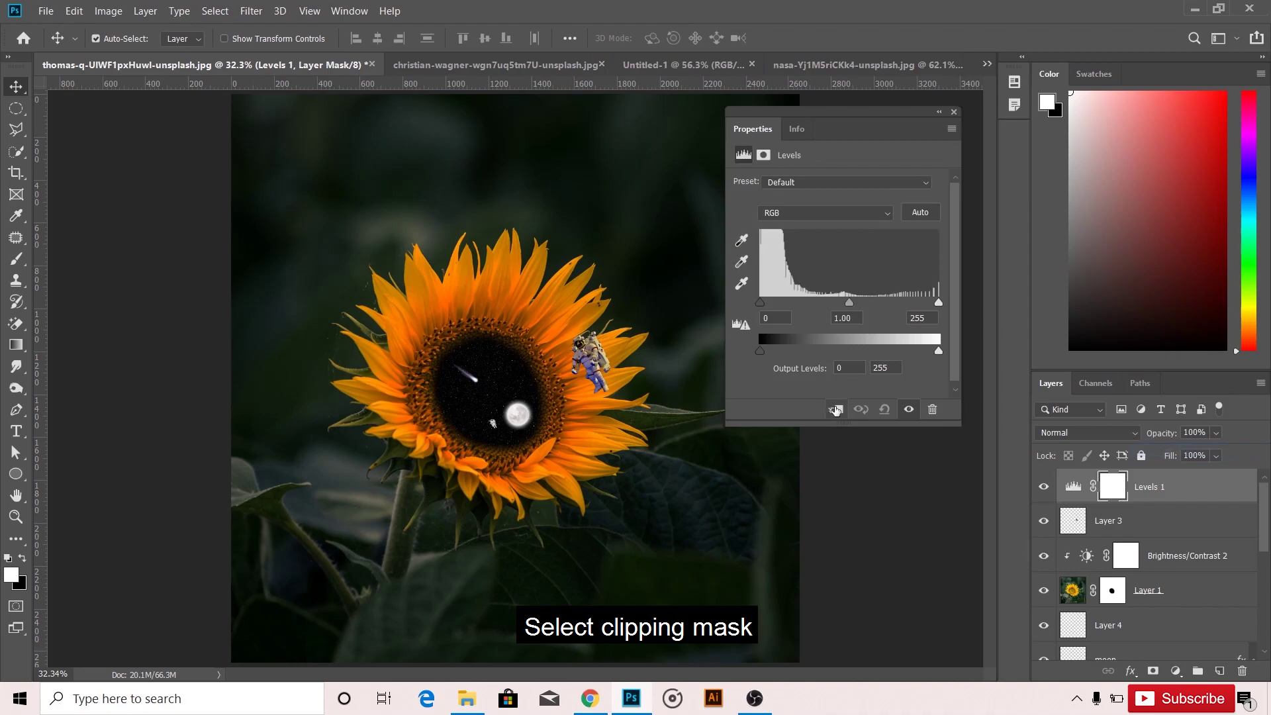
left_click(836, 409)
left_click_drag(762, 302, 784, 304)
left_click_drag(938, 303, 907, 302)
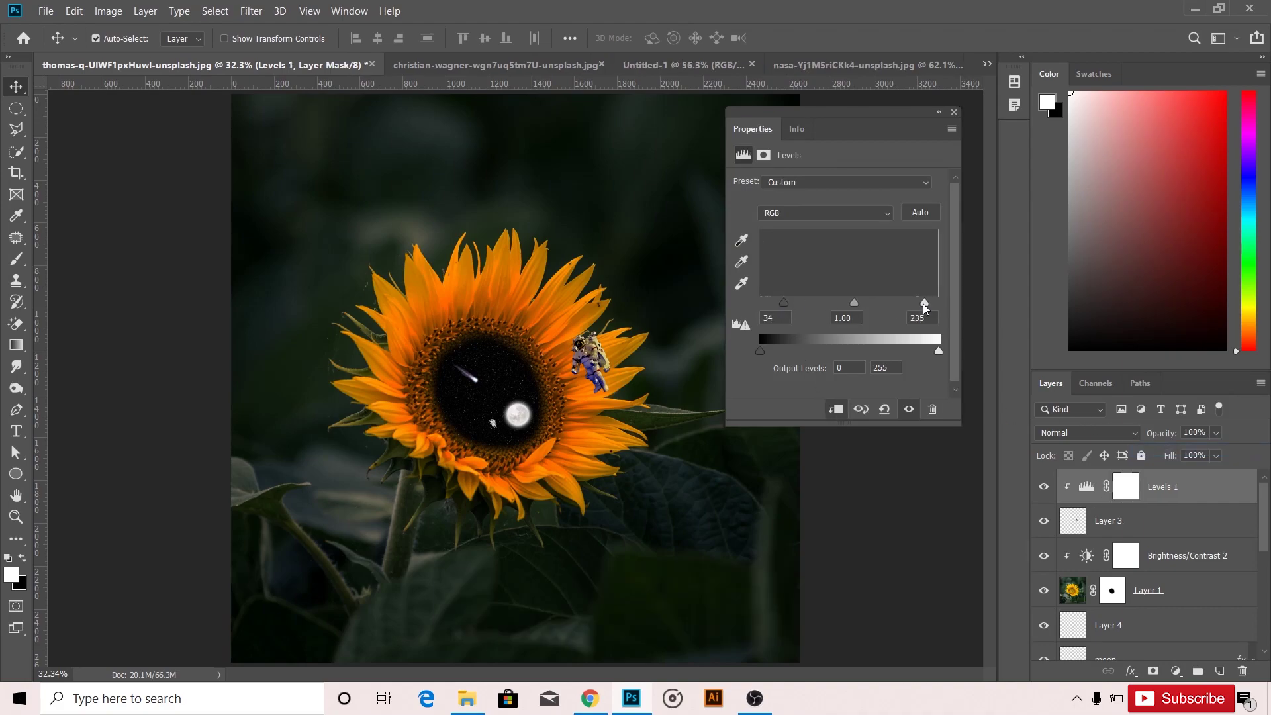
left_click_drag(783, 303, 798, 301)
left_click_drag(798, 300, 798, 301)
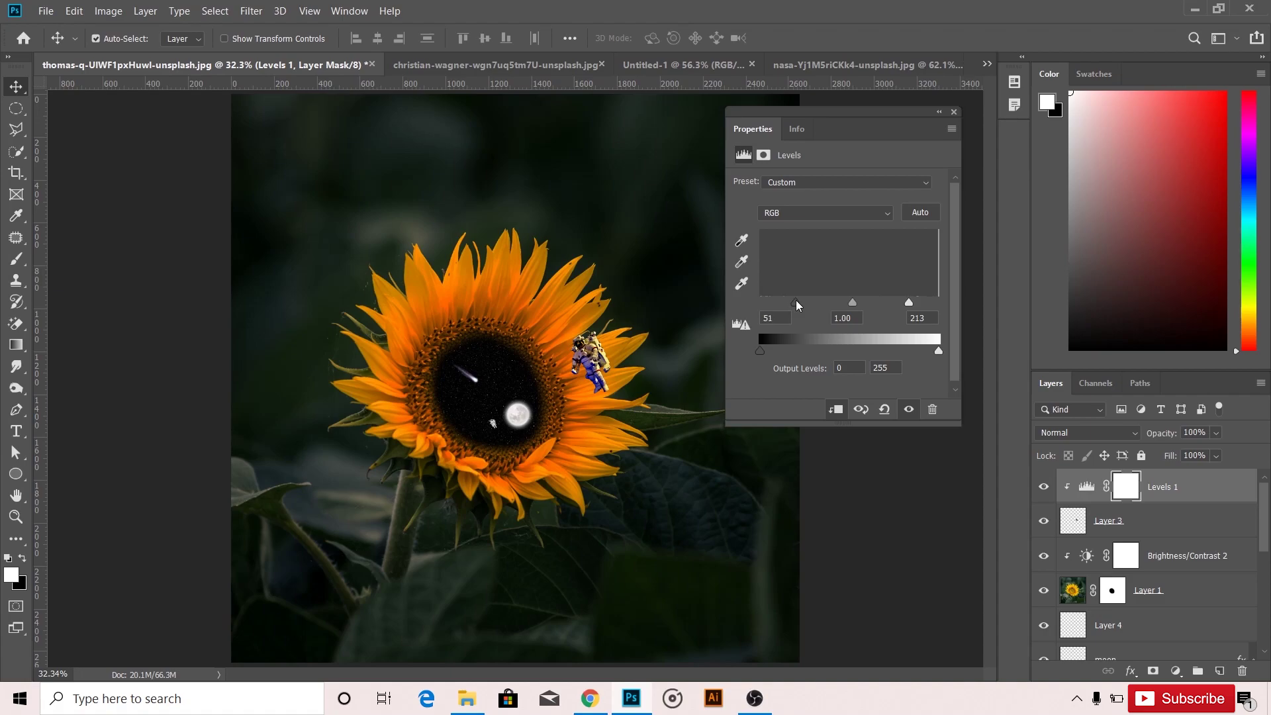
left_click(954, 113)
left_click(1182, 590)
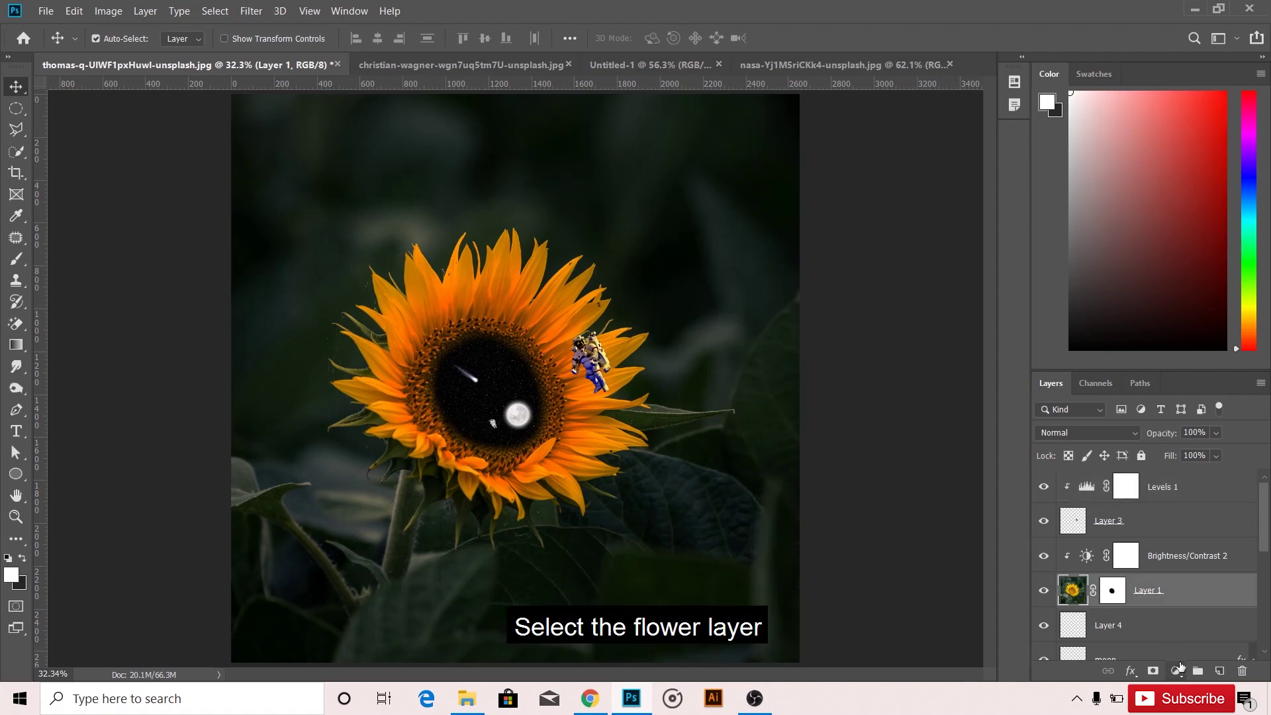
- Add a Color Lookup adjustment layer using the Candlelight.CUBE preset
left_click(1179, 662)
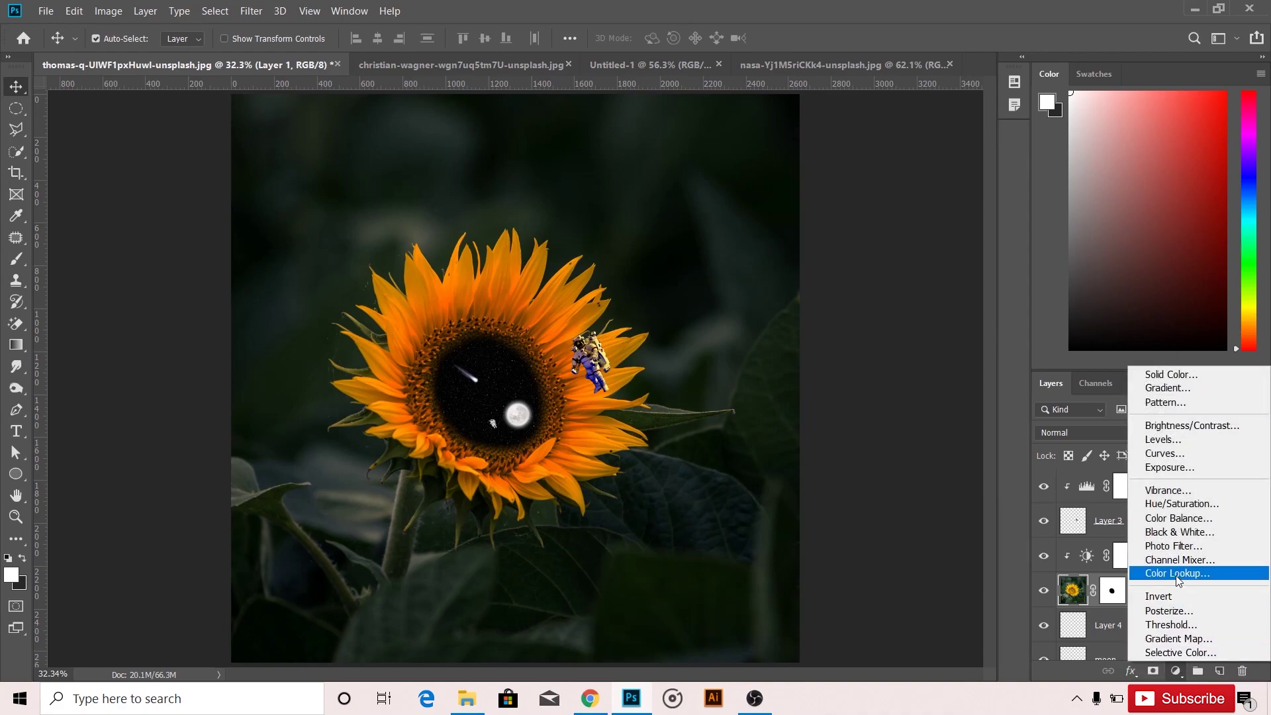
left_click(1178, 574)
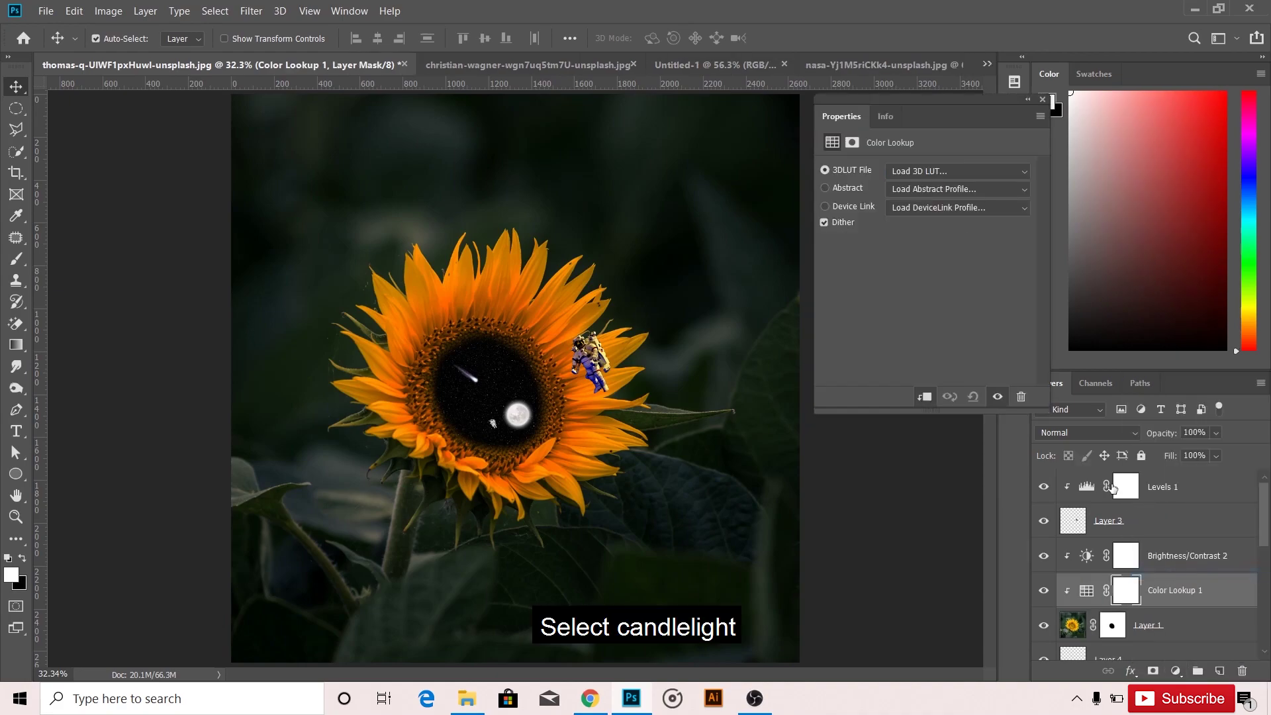
left_click(927, 172)
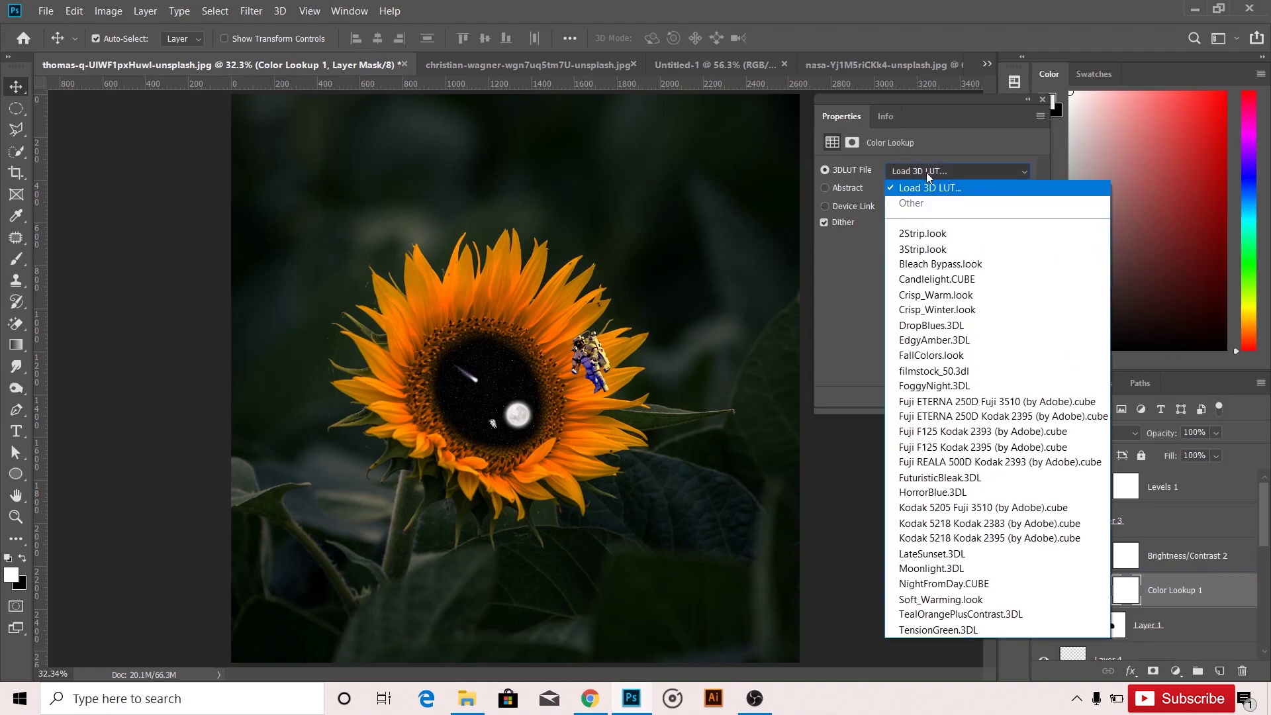
left_click(932, 280)
left_click(1043, 100)
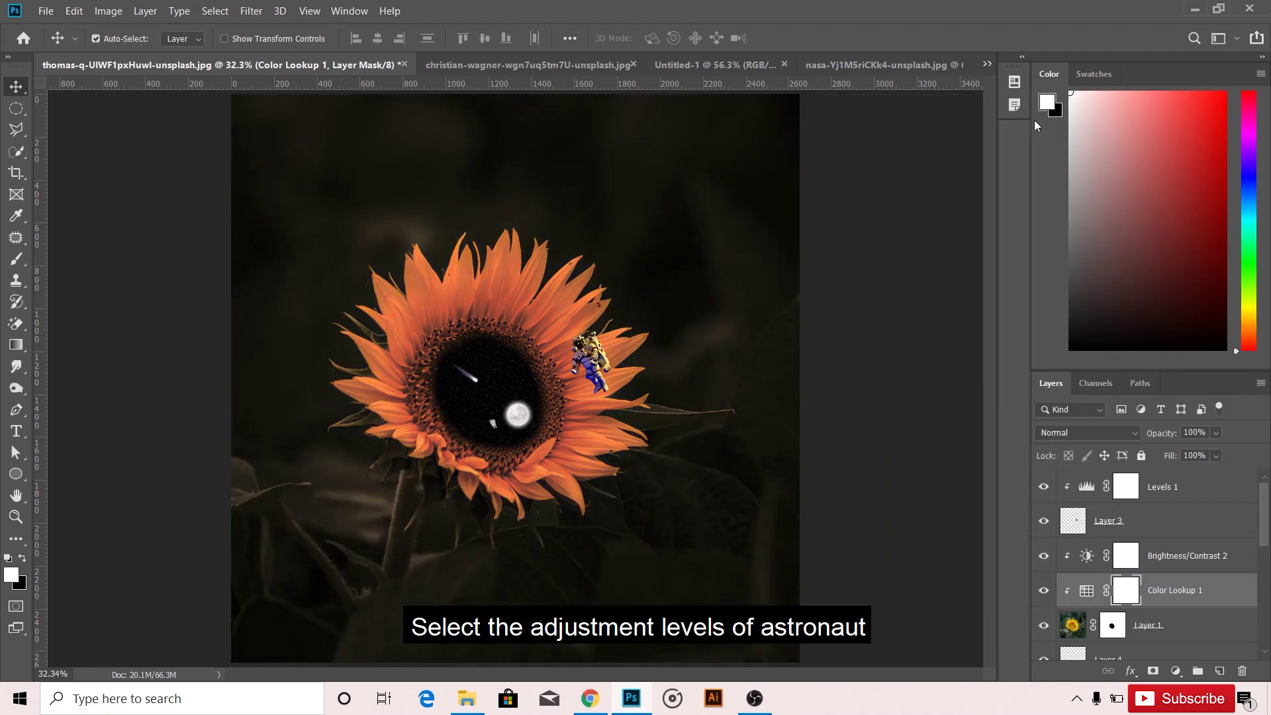
- Return the astronaut's Levels highlight input to 255, then toggle the adjustment to compare
double_click(1092, 487)
left_click_drag(999, 291, 1045, 289)
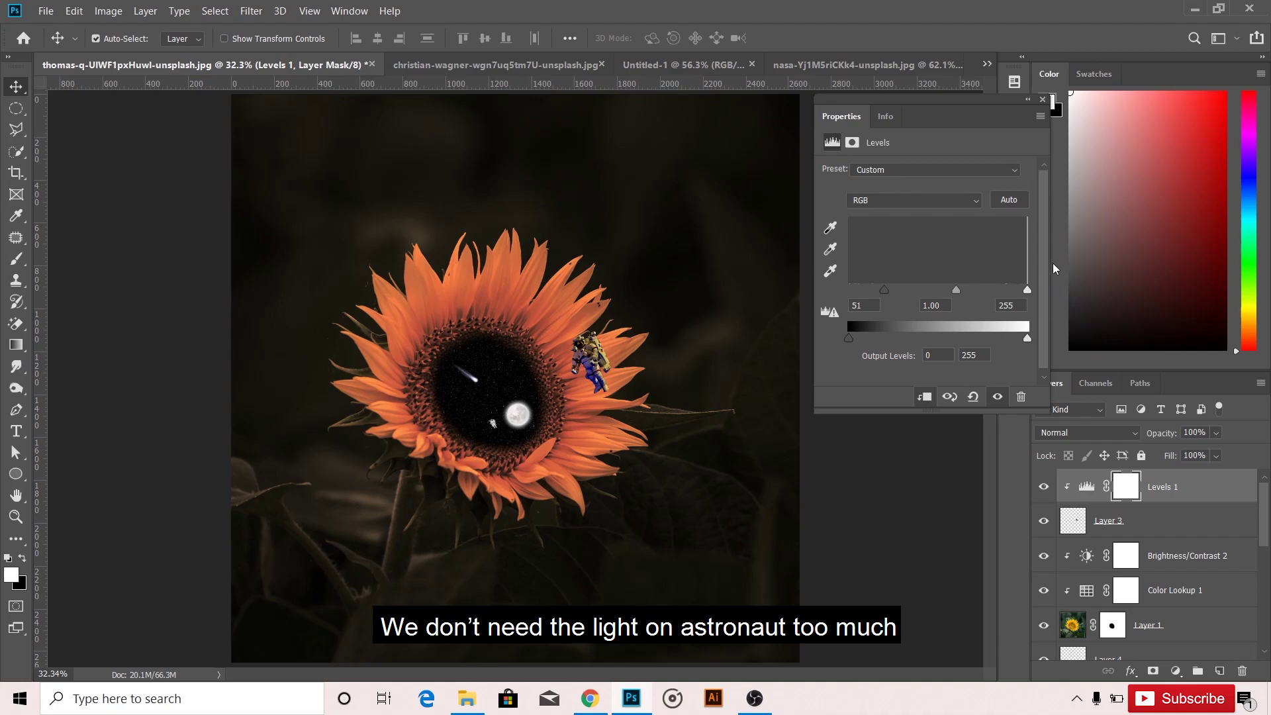
left_click(1043, 99)
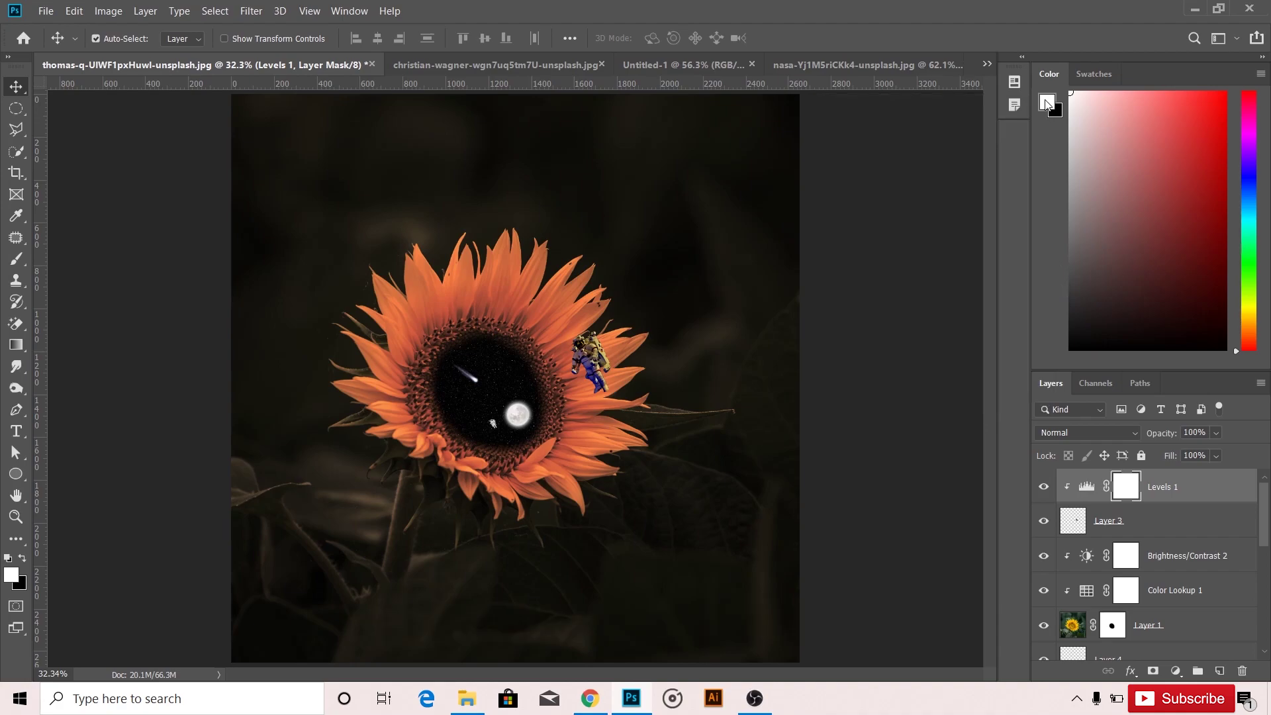
left_click(1044, 487)
left_click(1044, 487)
left_click(1044, 489)
- Add a Brightness/Contrast adjustment with brightness -26 and contrast 28
left_click(1177, 671)
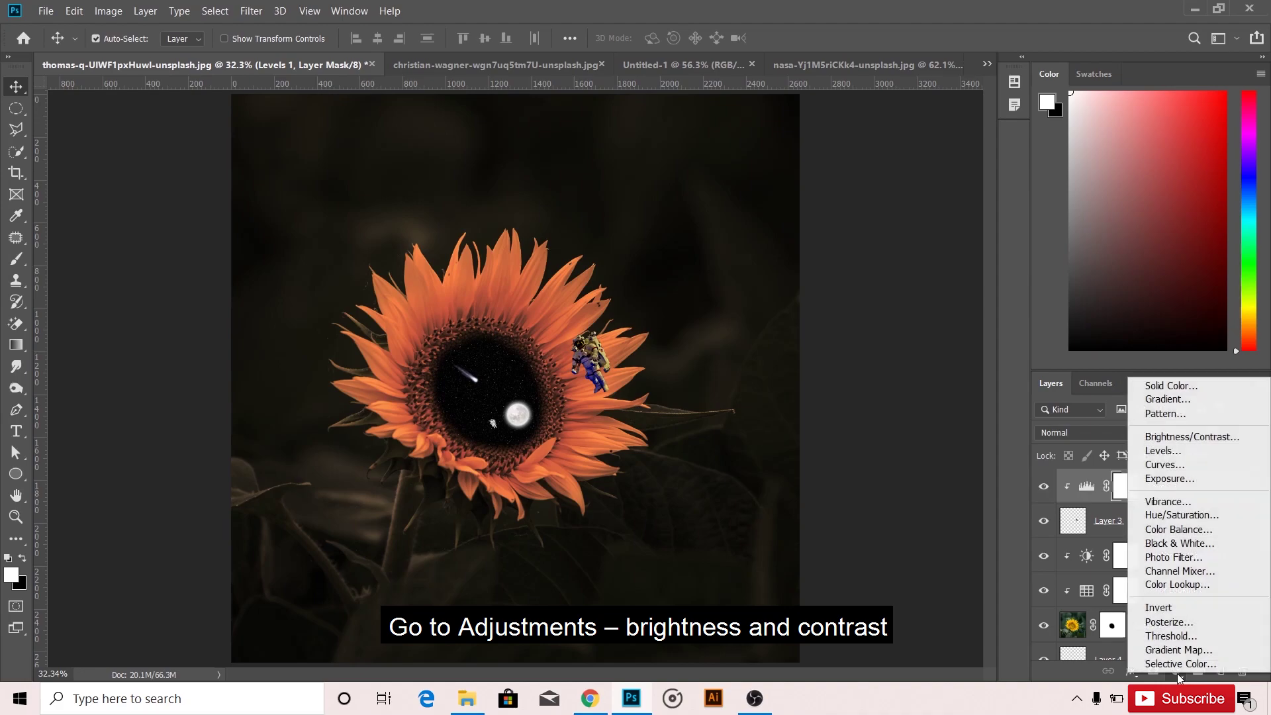
left_click(1196, 438)
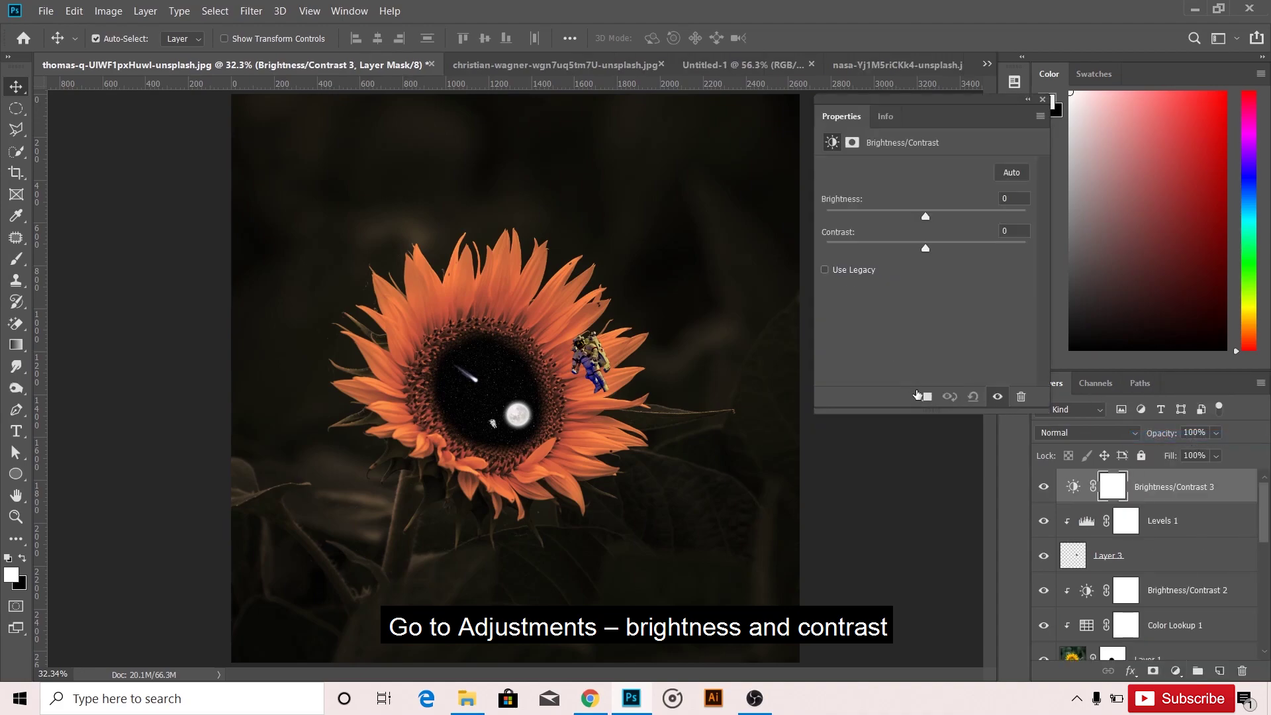
mouse_move(924, 216)
left_mouse_down()
mouse_move(994, 209)
mouse_move(909, 200)
left_mouse_up()
left_click_drag(927, 248, 943, 247)
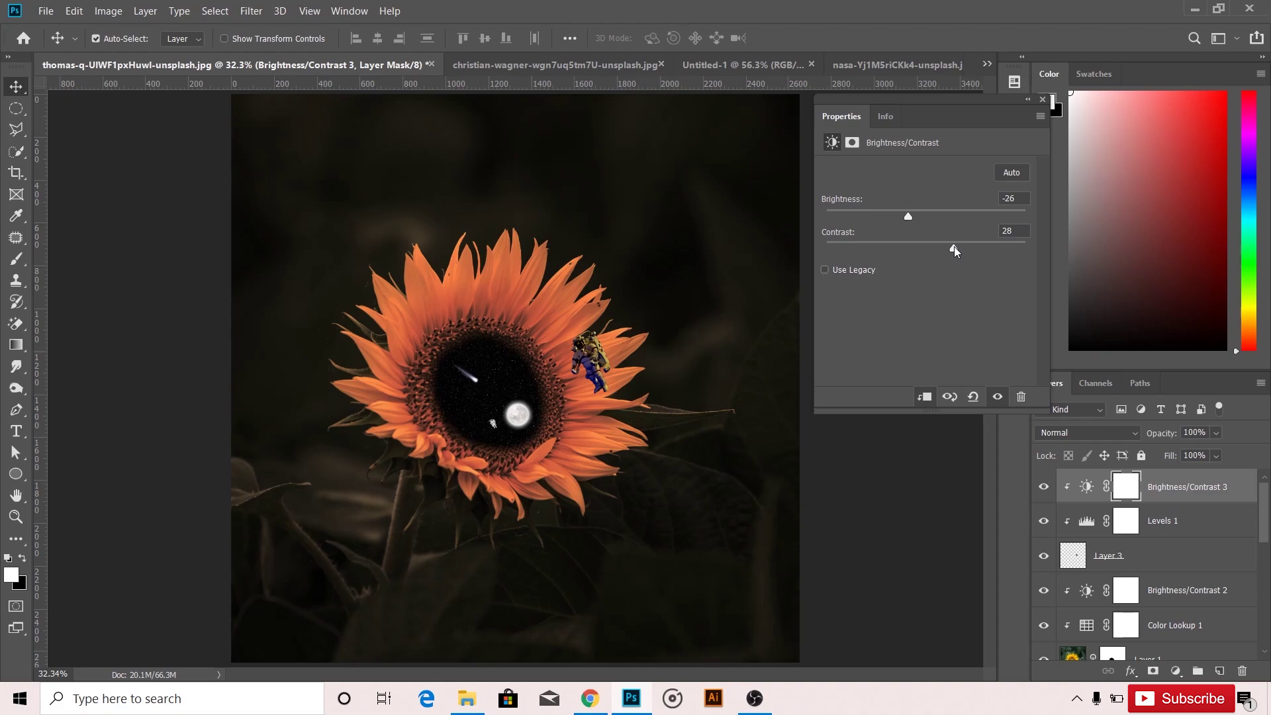
left_click(1043, 103)
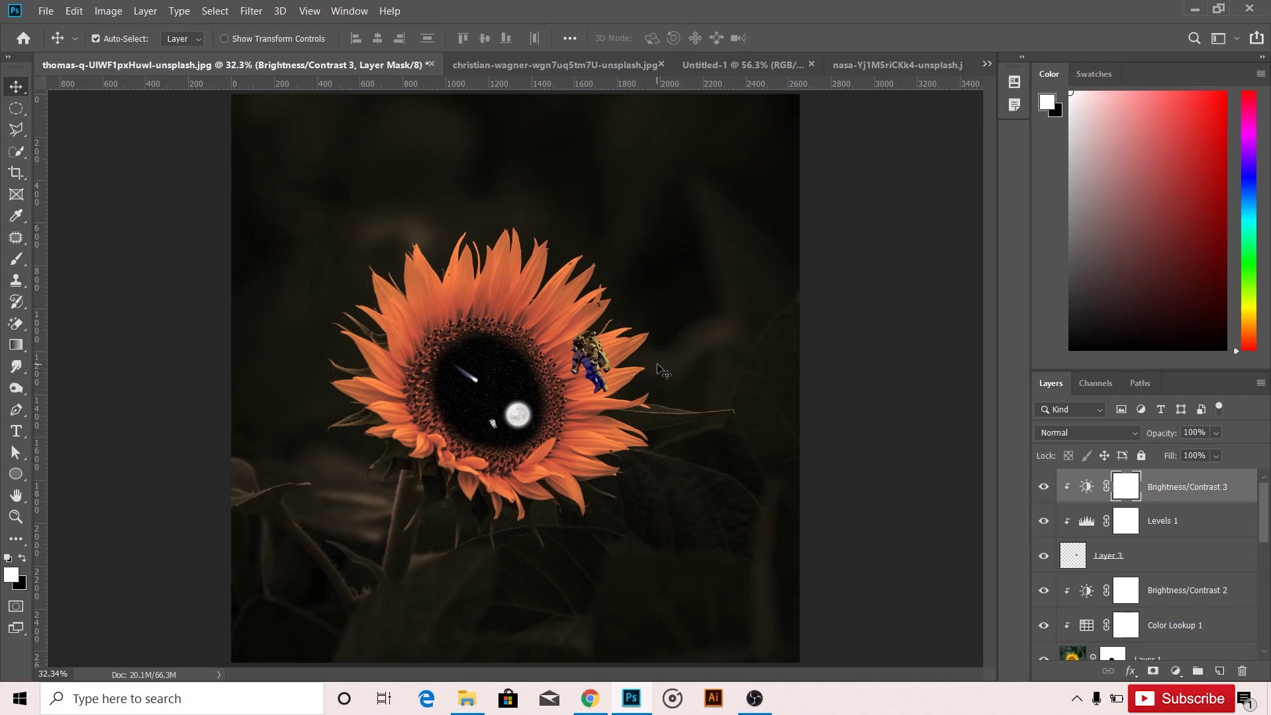
scroll(558, 366, "up", 2)
scroll(558, 367, "up", 2)
scroll(558, 367, "up", 2)
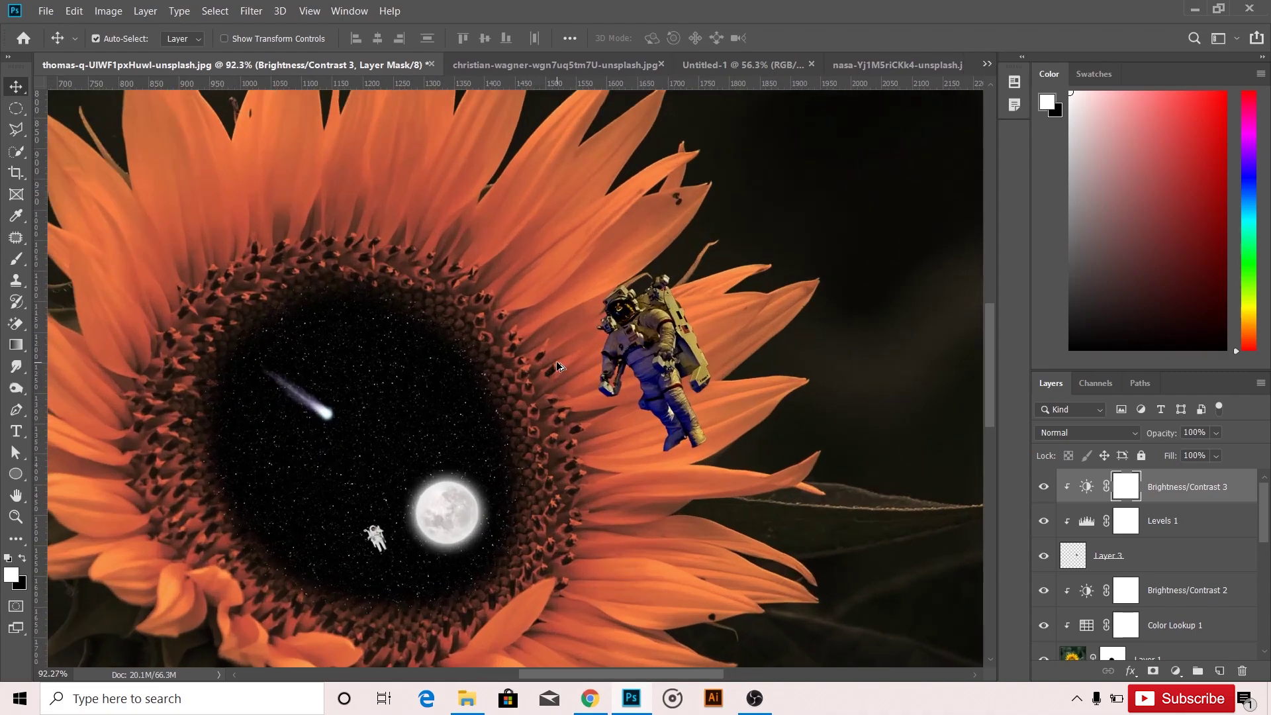
- Move the astronaut lower and left on the petals and turn it more upright
left_click_drag(591, 445, 650, 375)
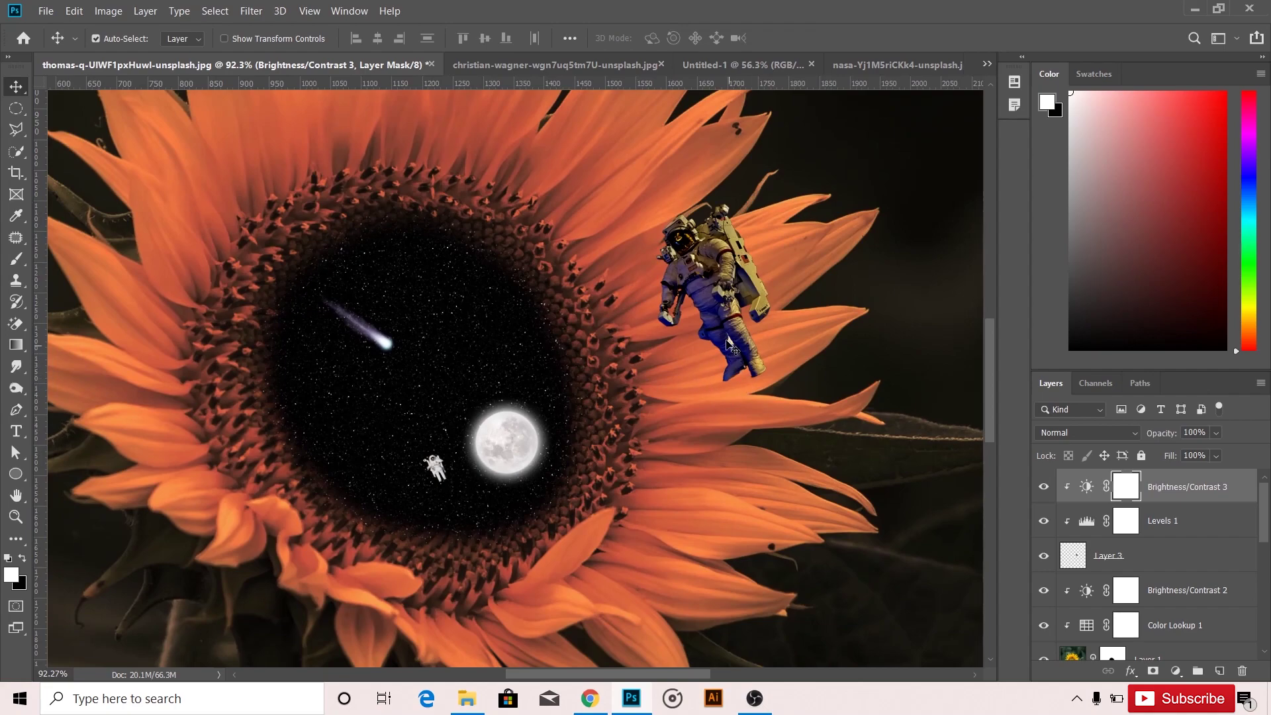
mouse_move(729, 324)
left_mouse_down()
mouse_move(695, 333)
mouse_move(722, 286)
left_mouse_up()
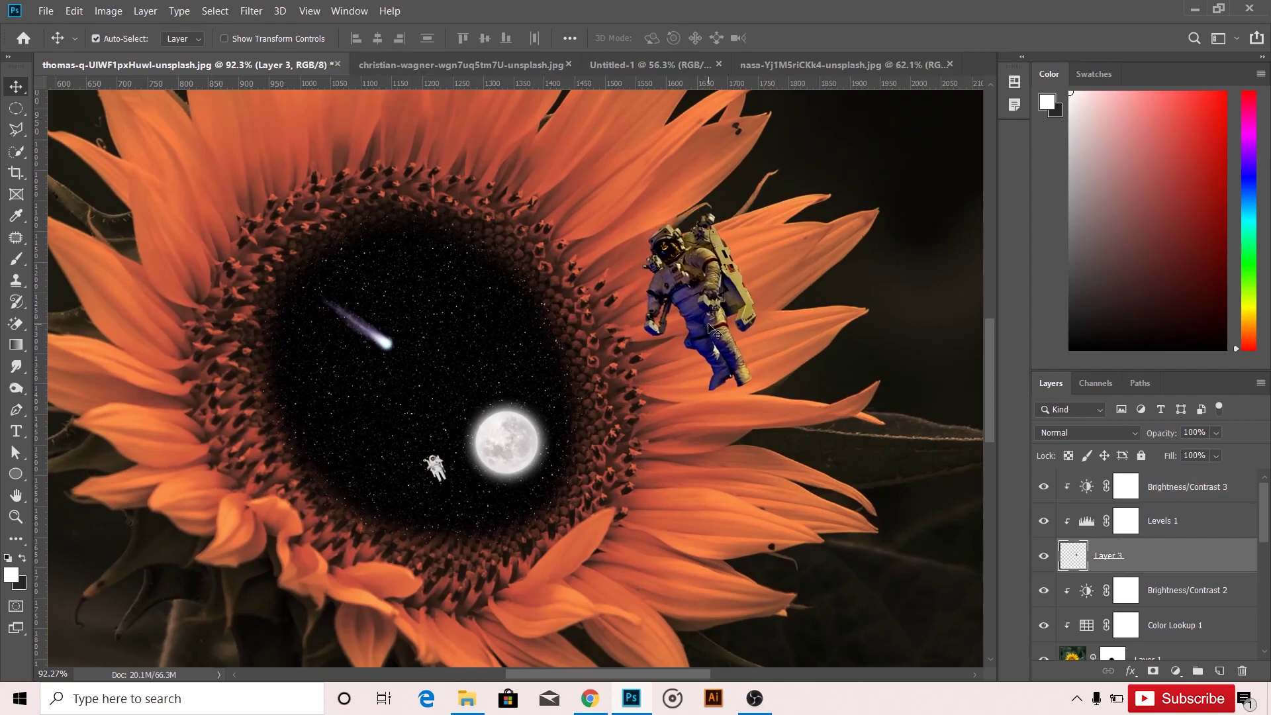
key("ctrl+z")
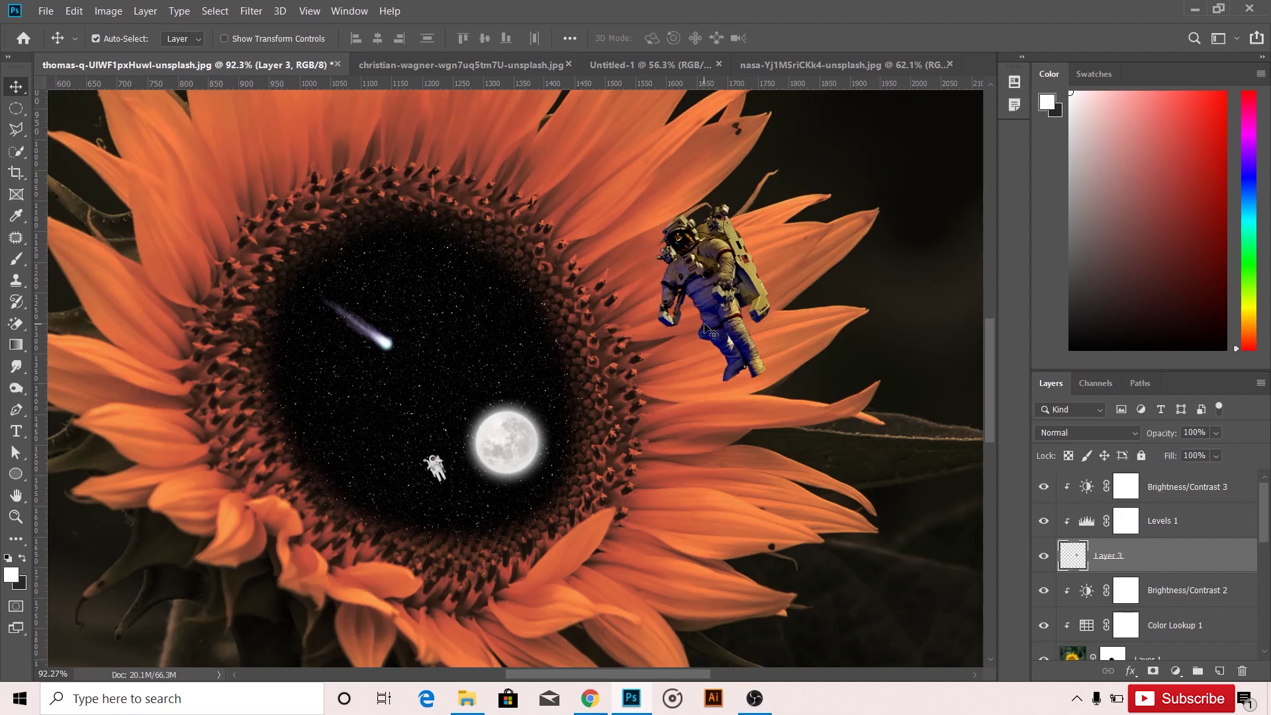
key("ctrl+z")
key("ctrl+0")
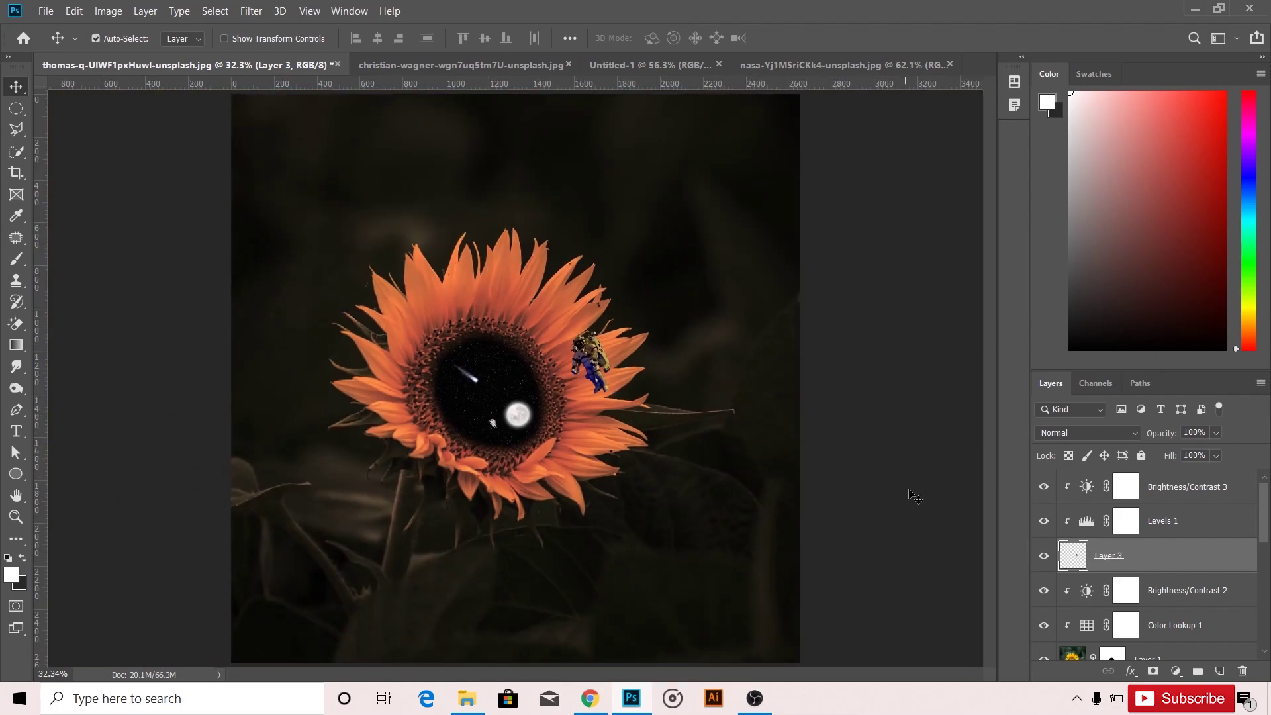
scroll(1141, 637, "down", 1)
- On a new layer above Layer 1, brush black at size 200 over the sunflower's centre
left_click(1077, 628)
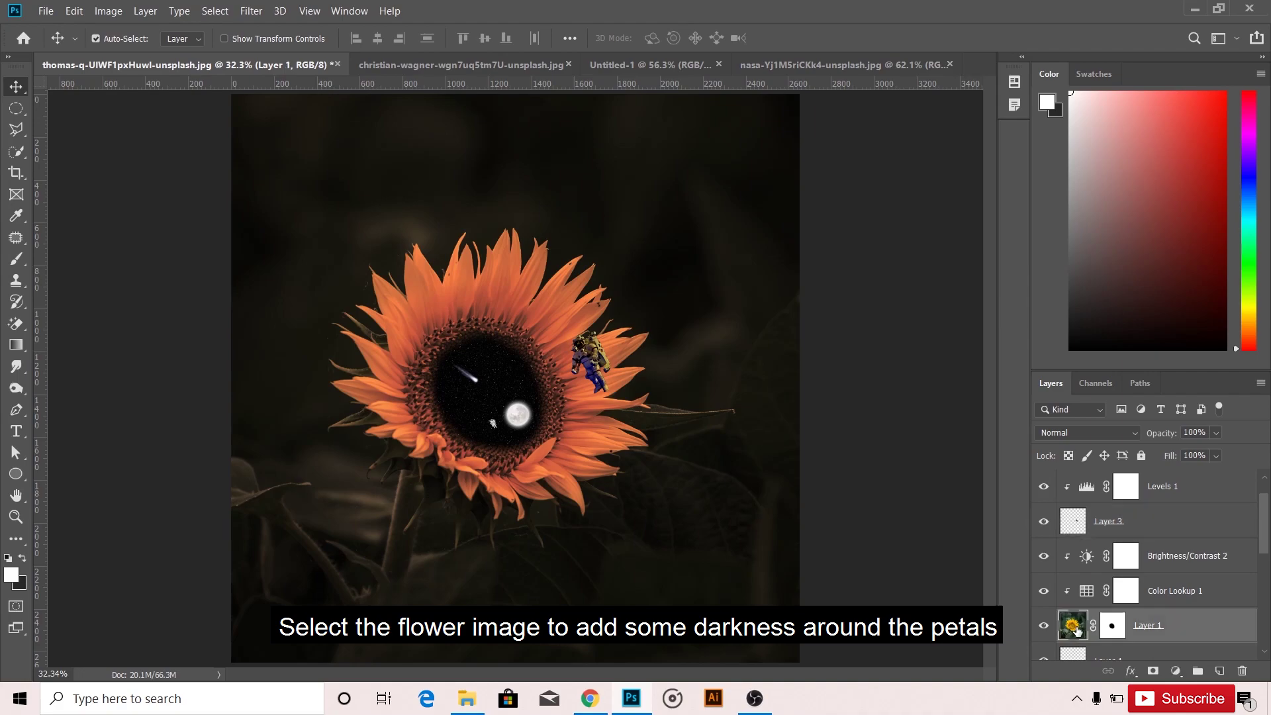
scroll(1122, 634, "down", 1)
scroll(1153, 637, "down", 1)
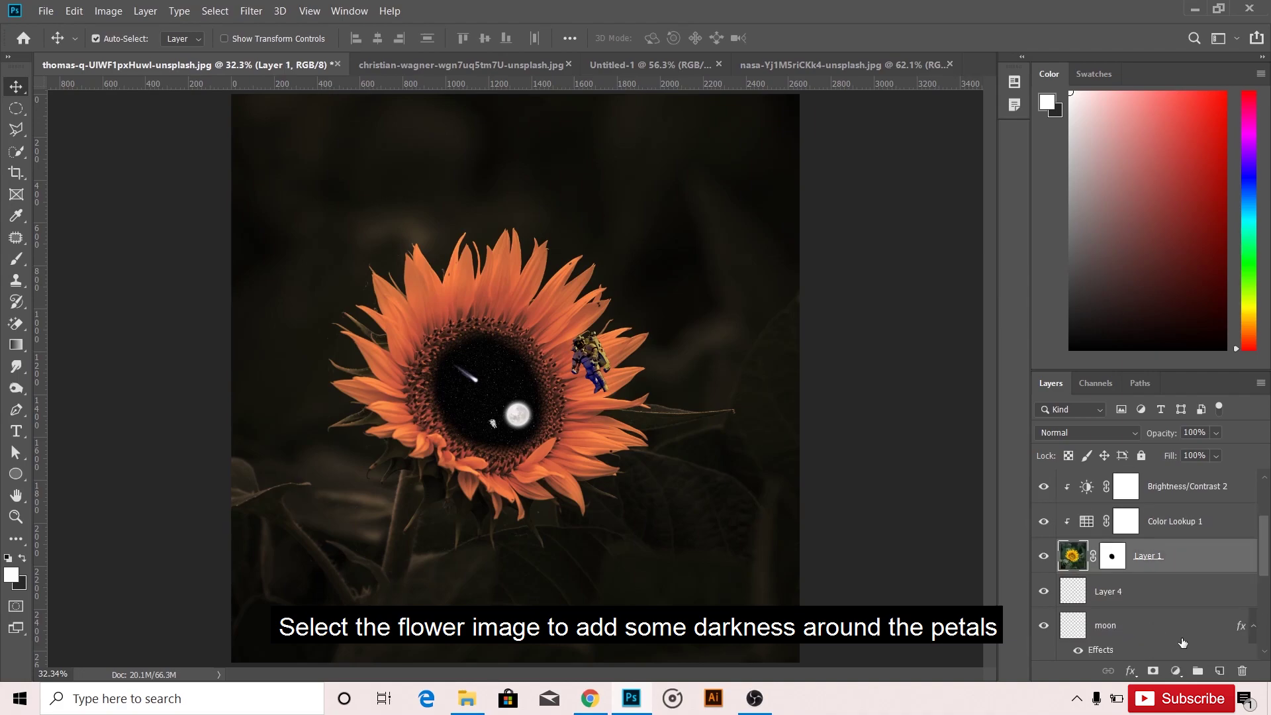
left_click(1220, 672)
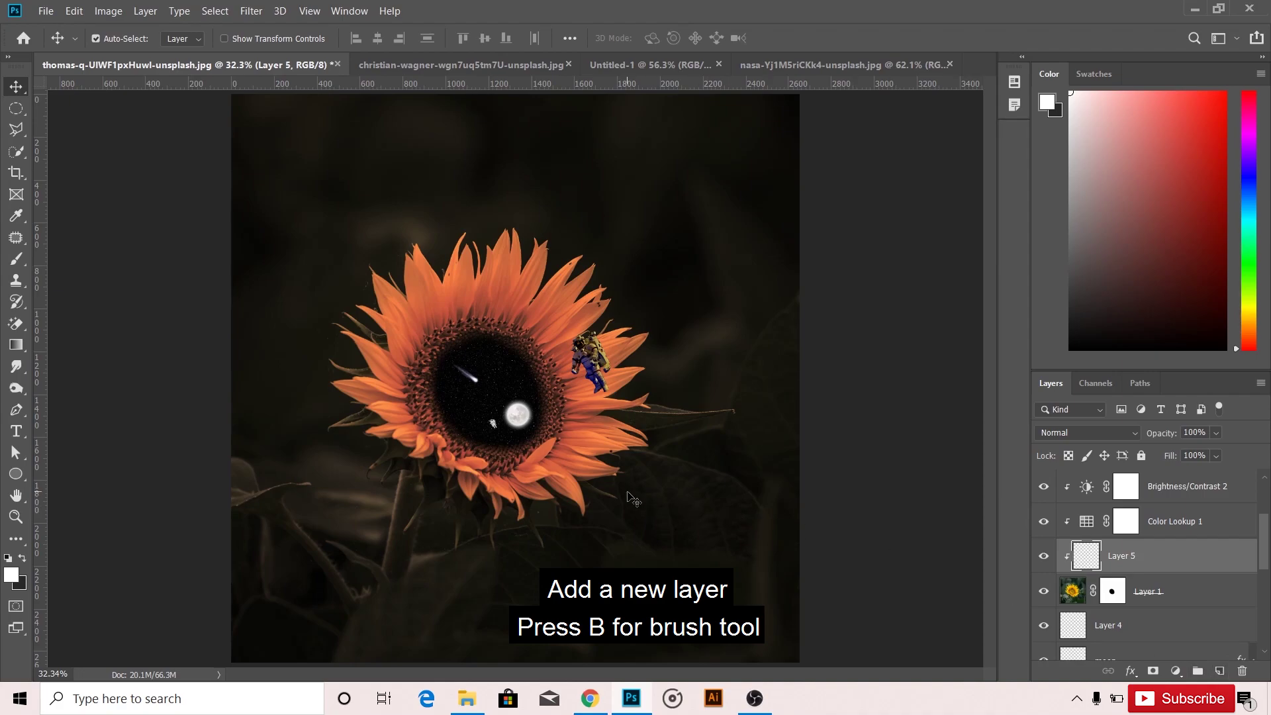
key("b")
left_click(1071, 347)
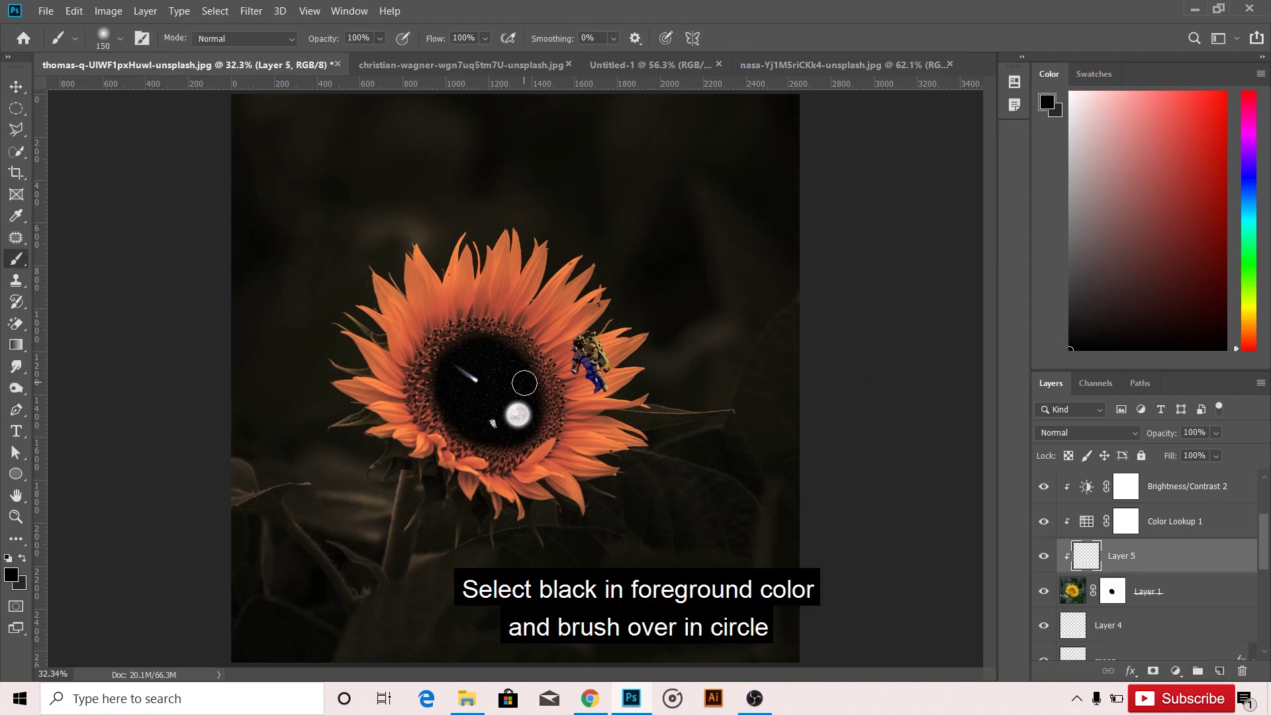
key("bracketright")
key("bracketright")
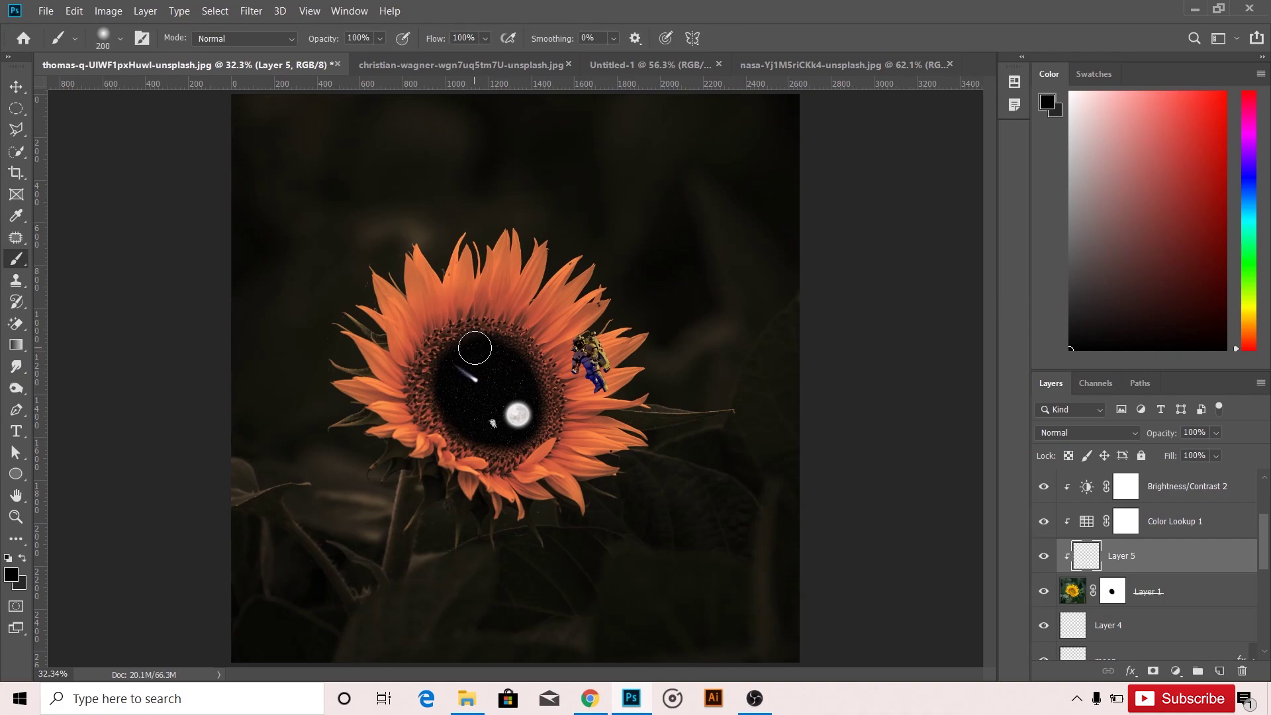
mouse_move(472, 345)
left_mouse_down()
mouse_move(437, 380)
mouse_move(497, 447)
mouse_move(527, 363)
mouse_move(467, 341)
mouse_move(448, 359)
left_mouse_up()
key("v")
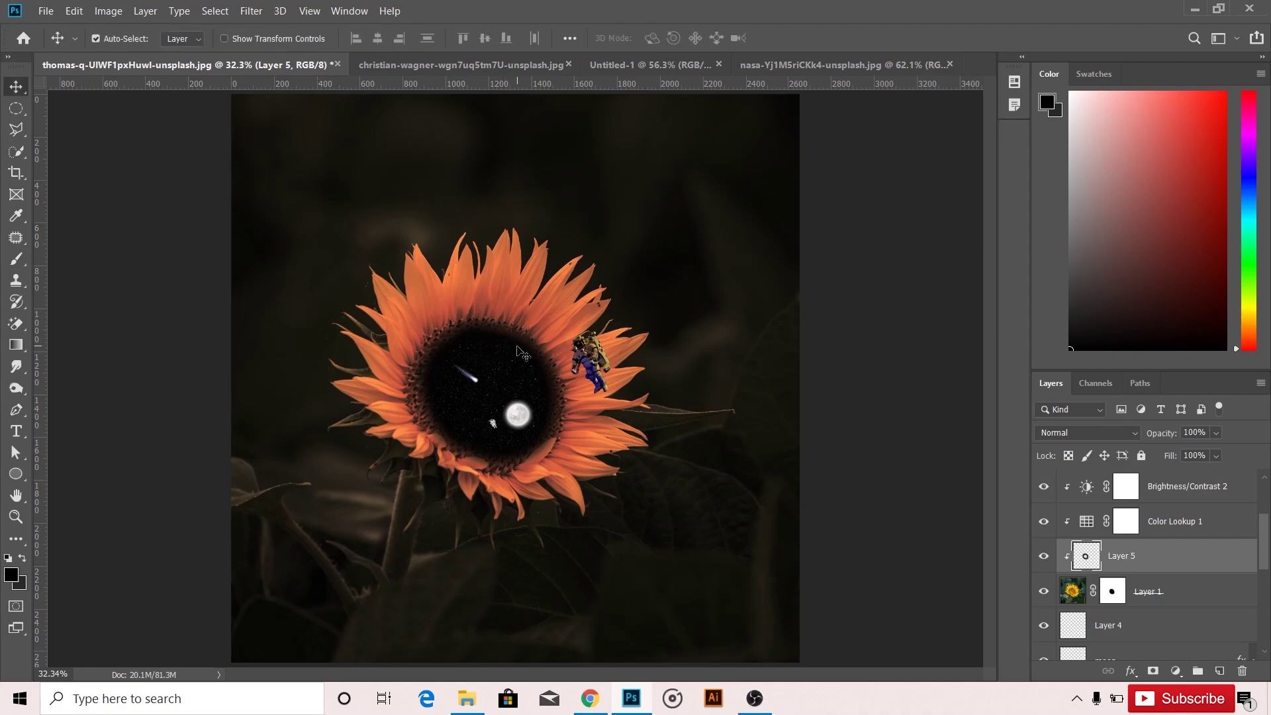
left_click(251, 12)
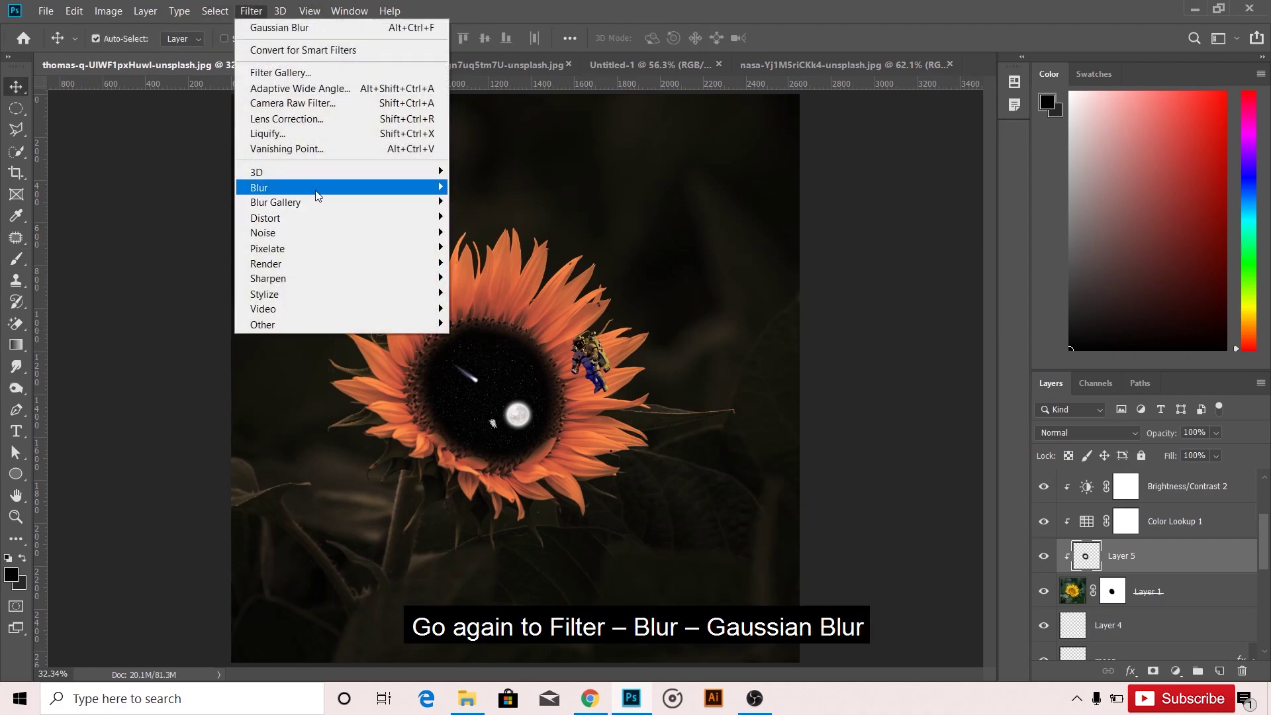
- Apply a Gaussian Blur of radius 138.8 to the black paint on Layer 5
mouse_move(298, 187)
left_click(496, 251)
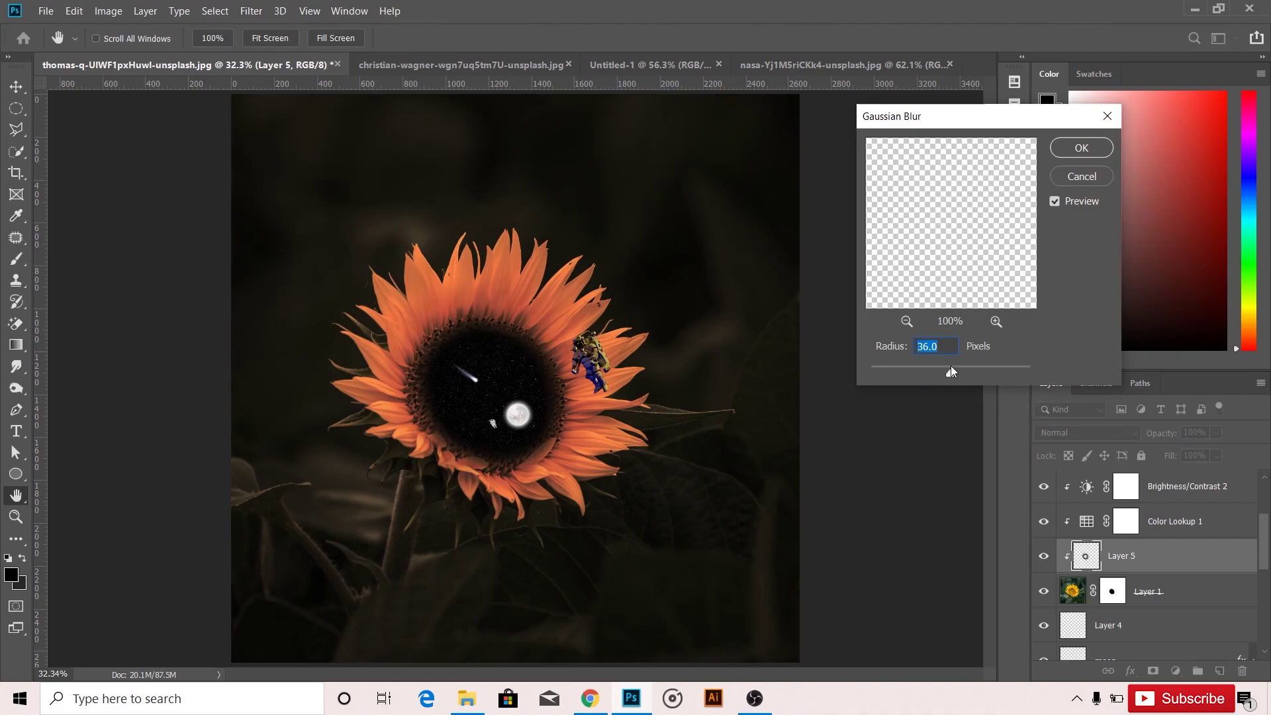
left_click(986, 369)
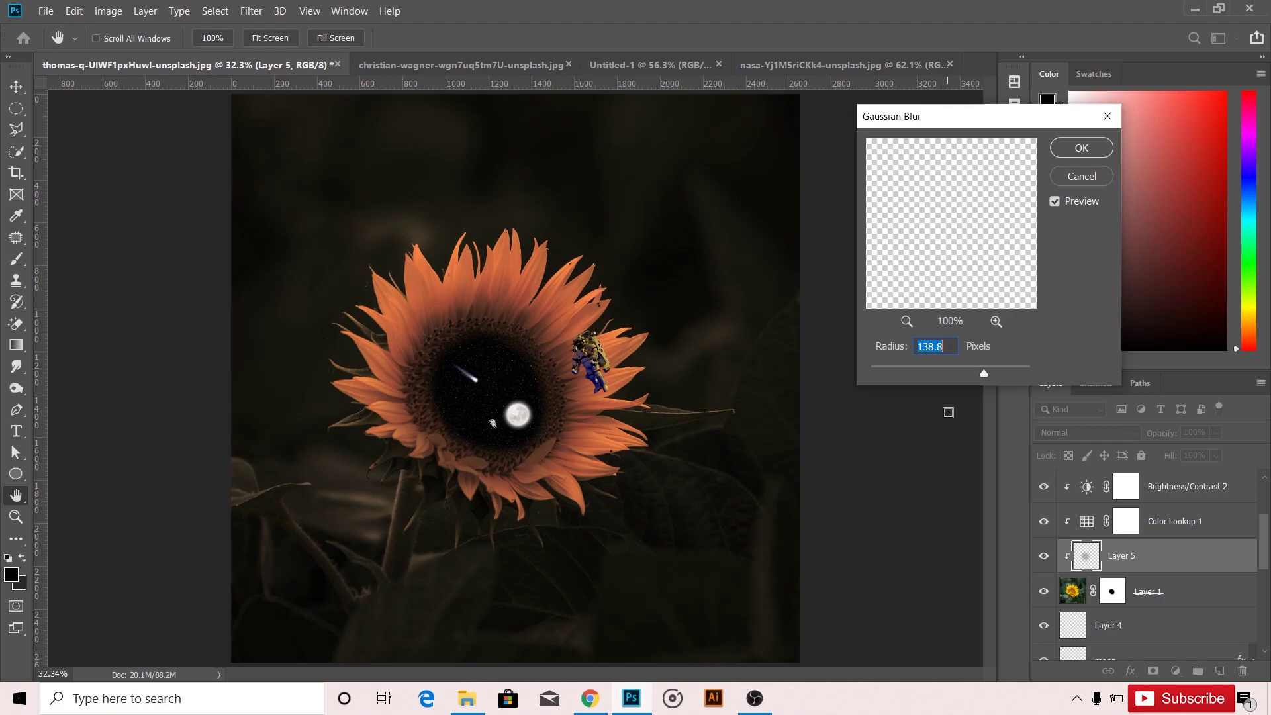
left_click(1070, 148)
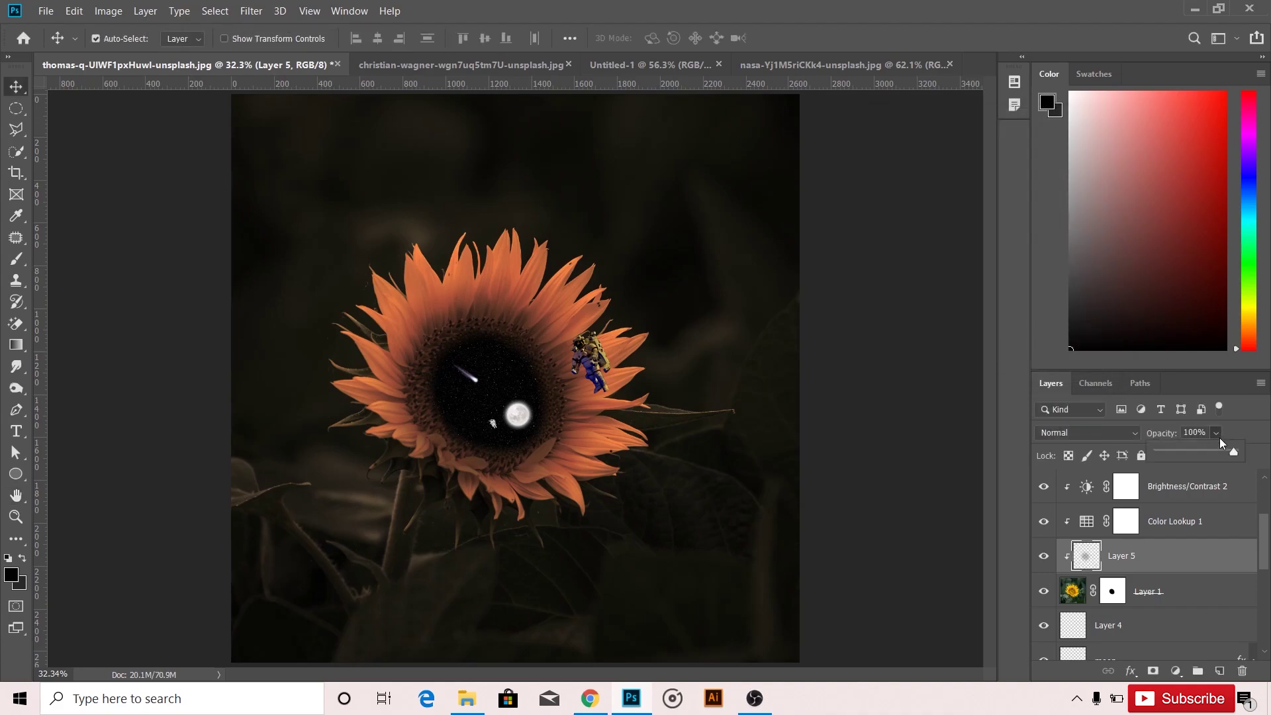
- Set Layer 5 to 70% opacity and stamp all visible layers into a merged Layer 6
left_click_drag(1221, 450, 1221, 449)
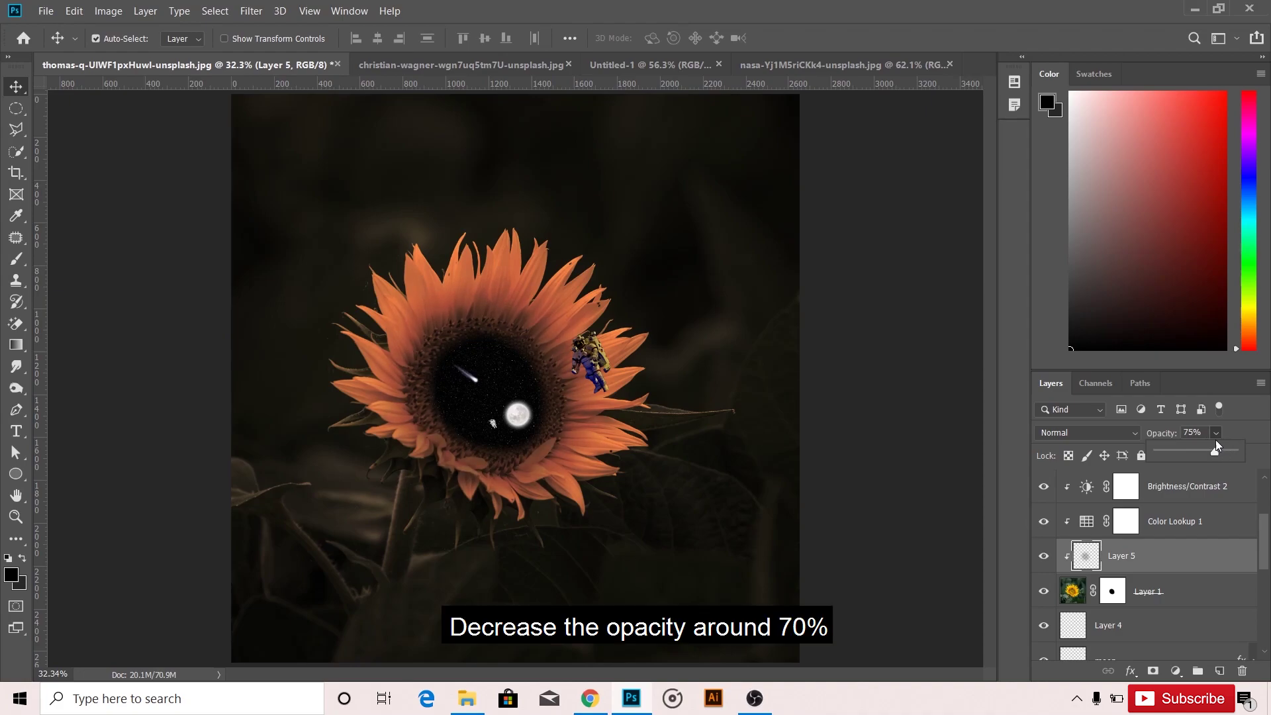
left_click(1172, 427)
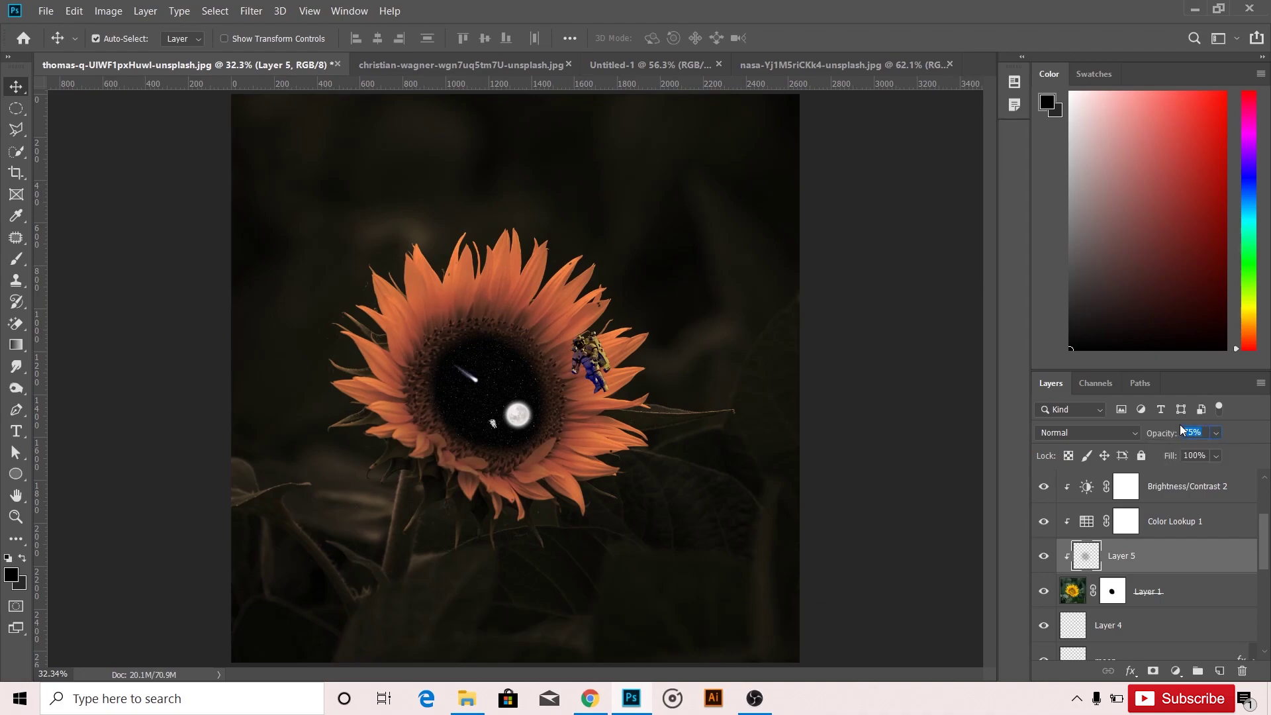
type("70")
left_click(1045, 558)
left_click_drag(1266, 539, 1266, 501)
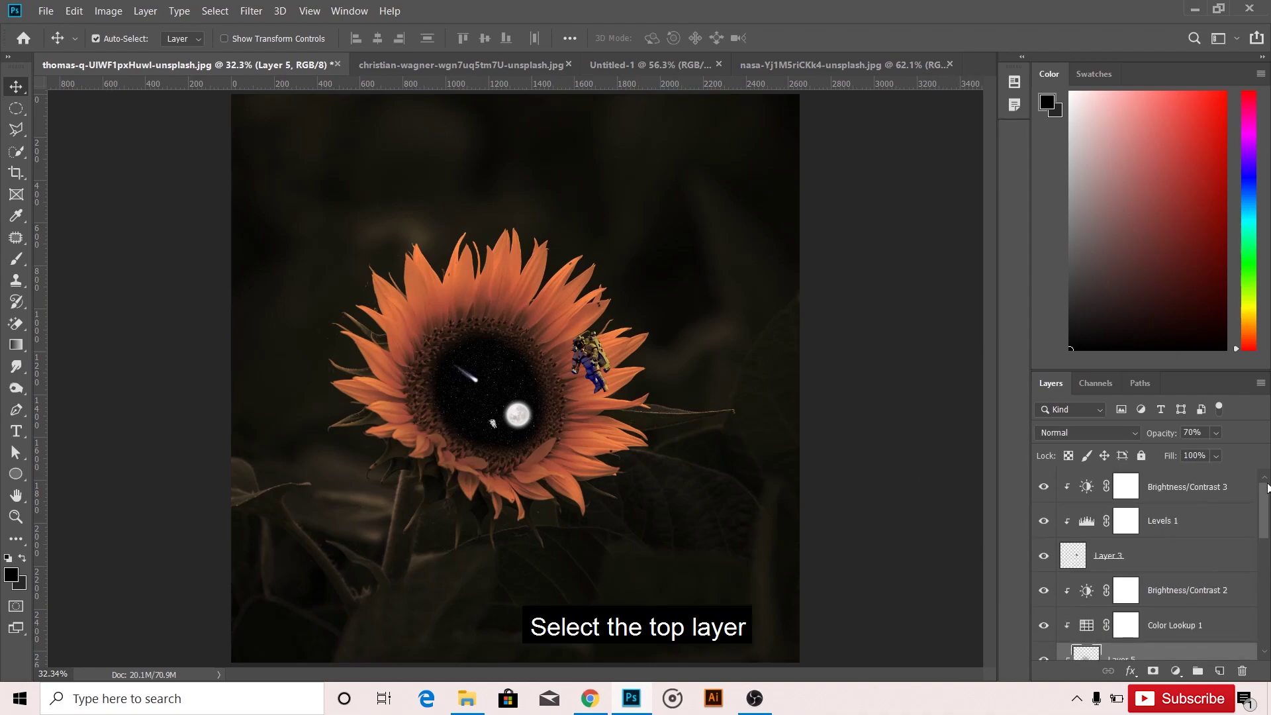
left_click(1198, 493)
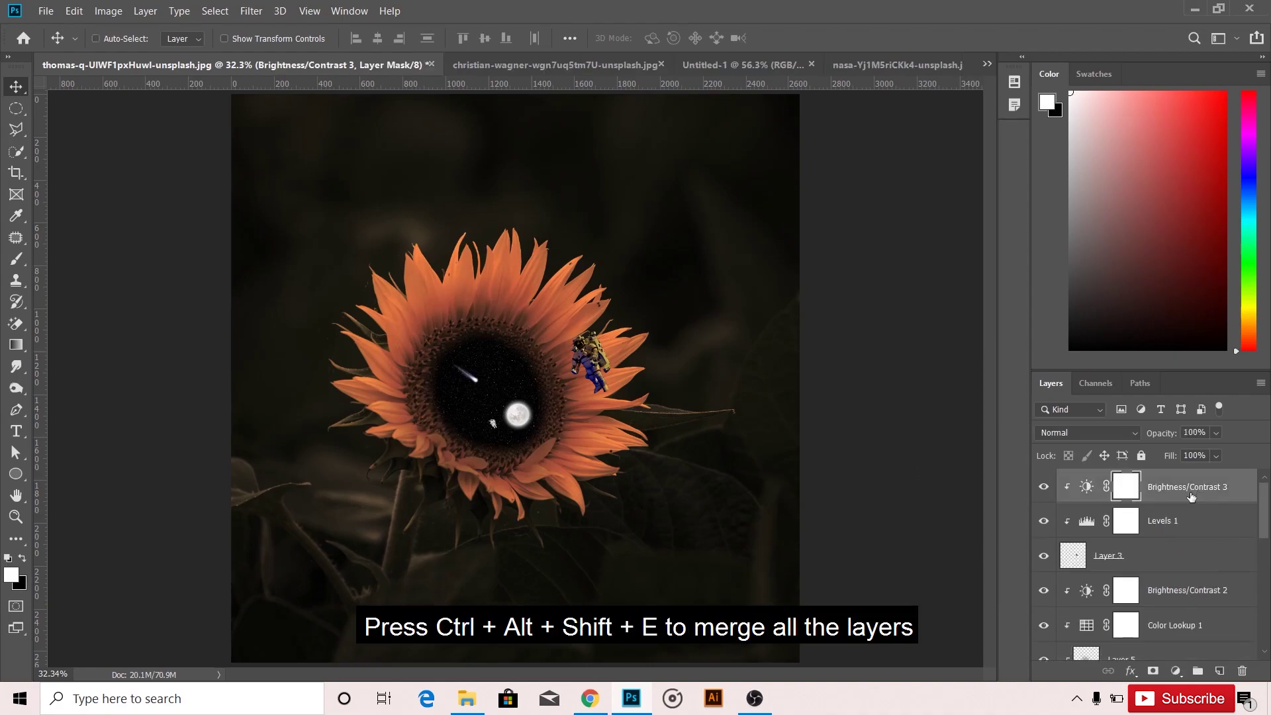
key("ctrl+alt+shift+e")
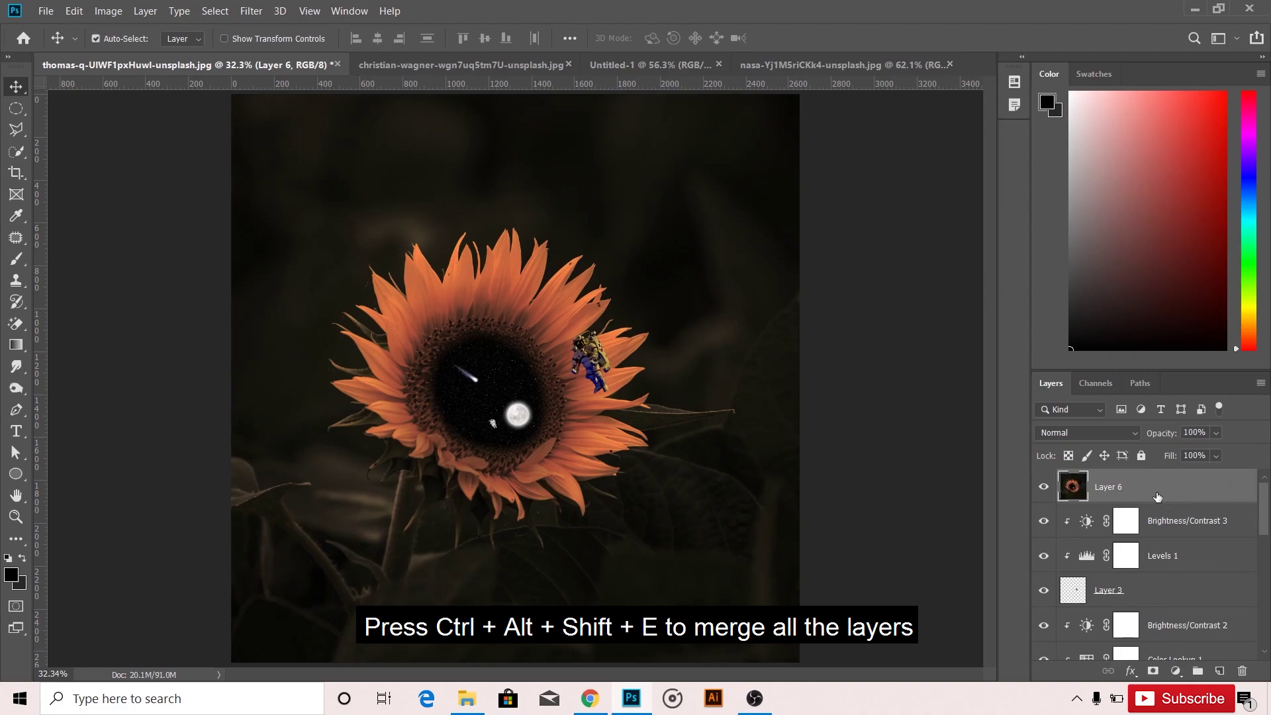